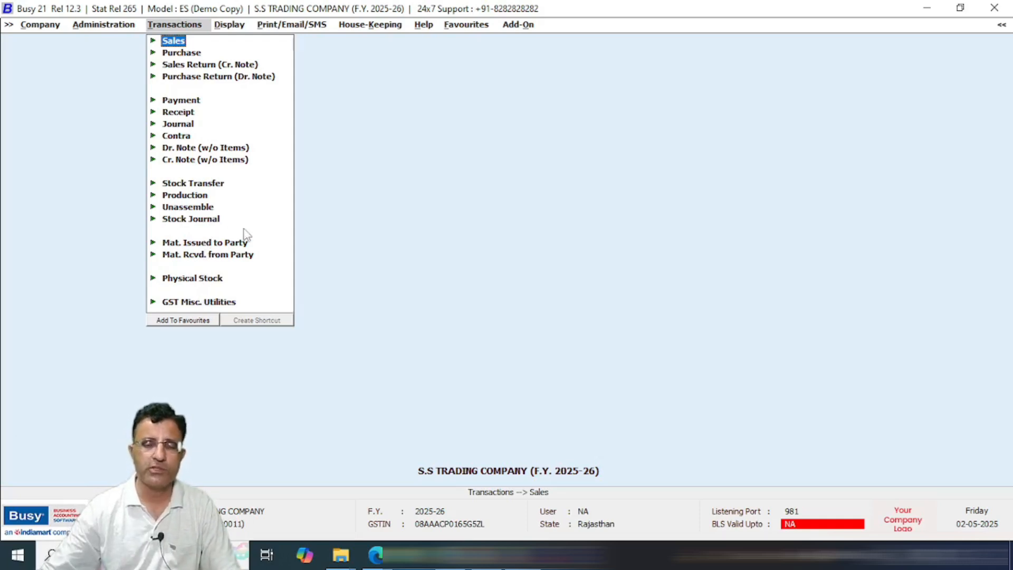
Step: Expand Sales under Transactions, mark up its Add and Modify options, and start a new sales voucher
key(Return)
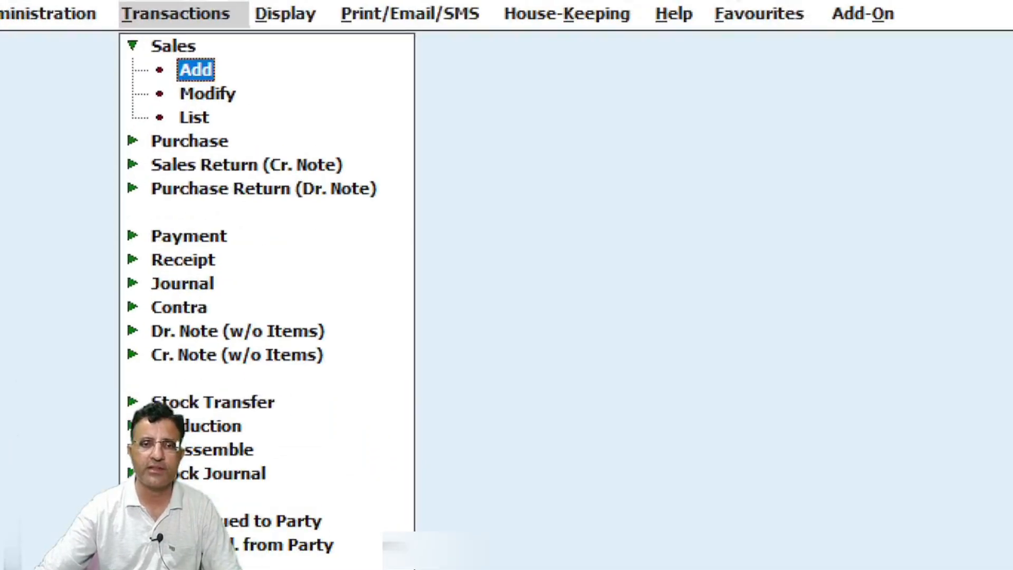
click(178, 73)
mouse_move(146, 55)
mouse_down()
mouse_move(186, 123)
mouse_move(245, 143)
mouse_up()
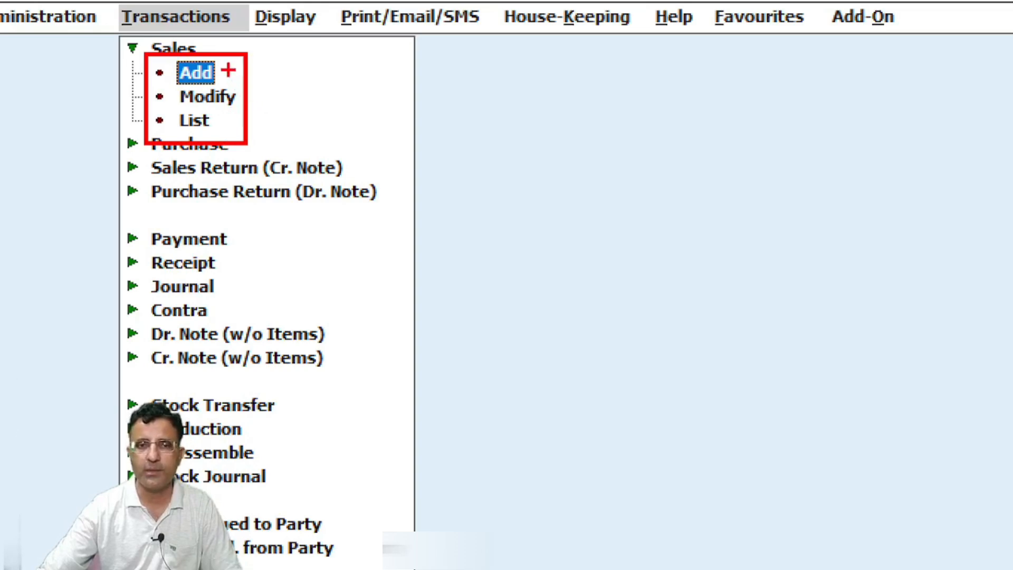
drag(228, 70, 317, 70)
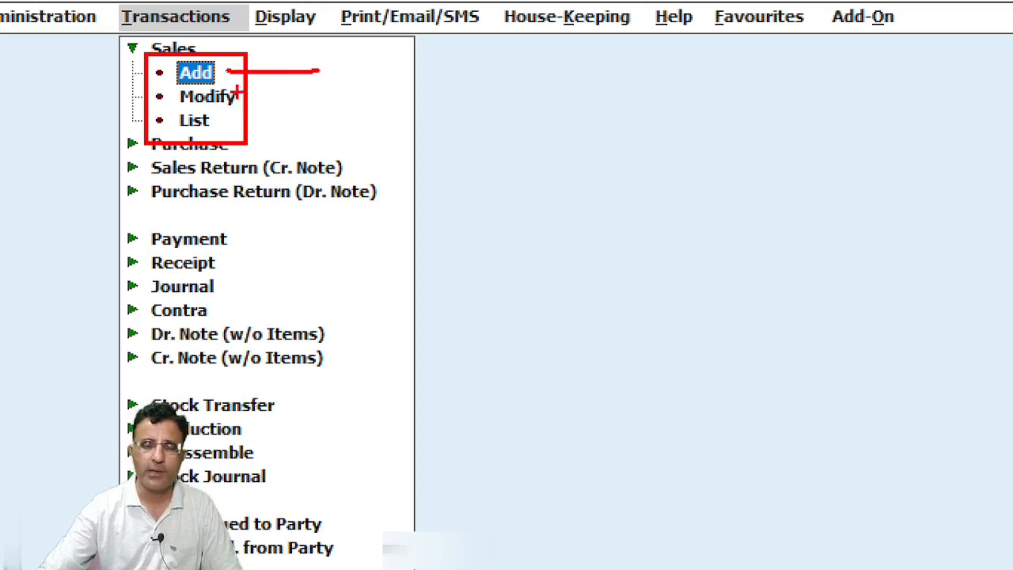
drag(239, 98, 344, 93)
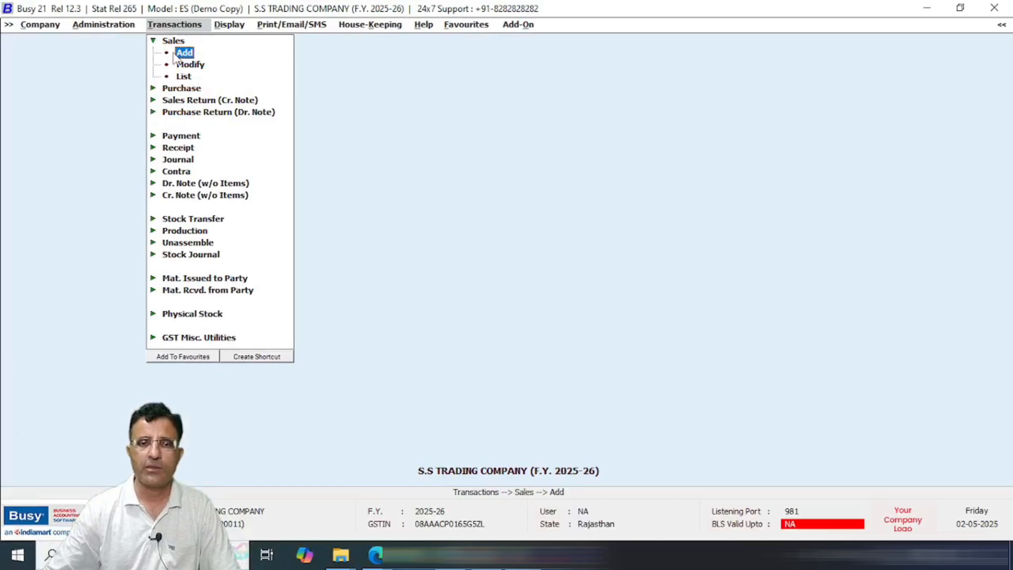
click(175, 54)
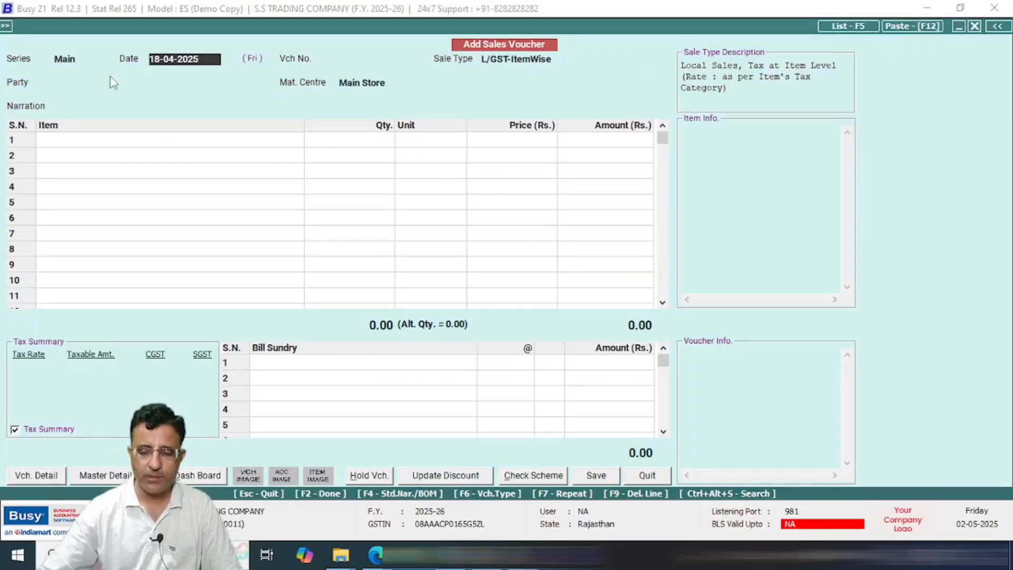
Step: Keep series Main and date 18-04-2025, and enter 222 as the voucher number
key(shift+Tab)
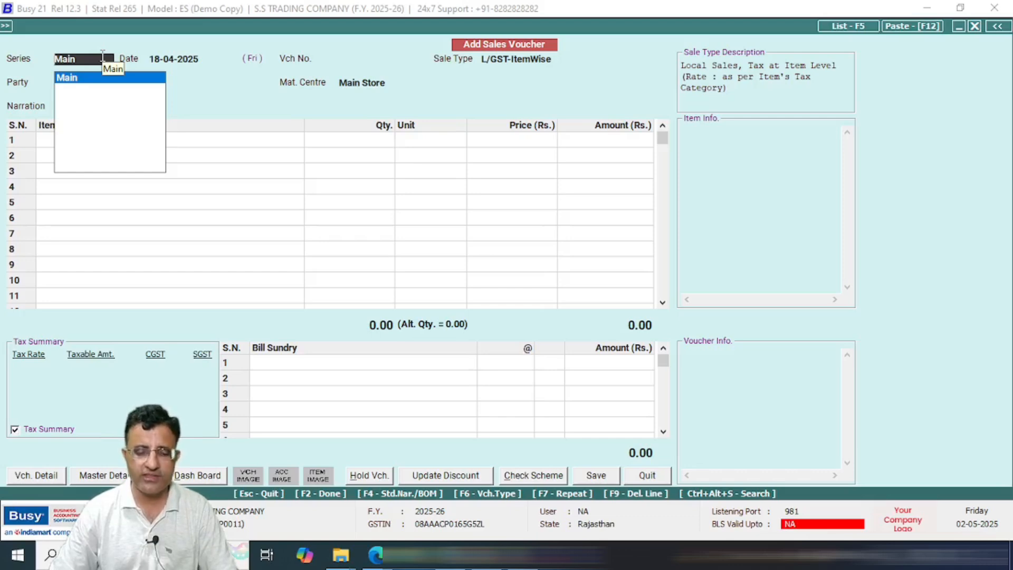
key(Escape)
key(Escape)
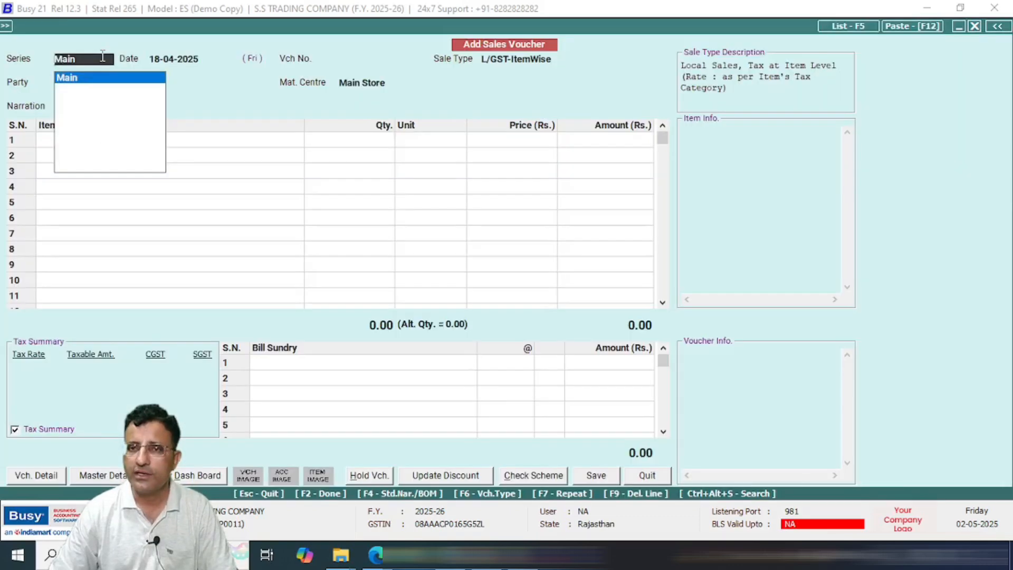
key(Return)
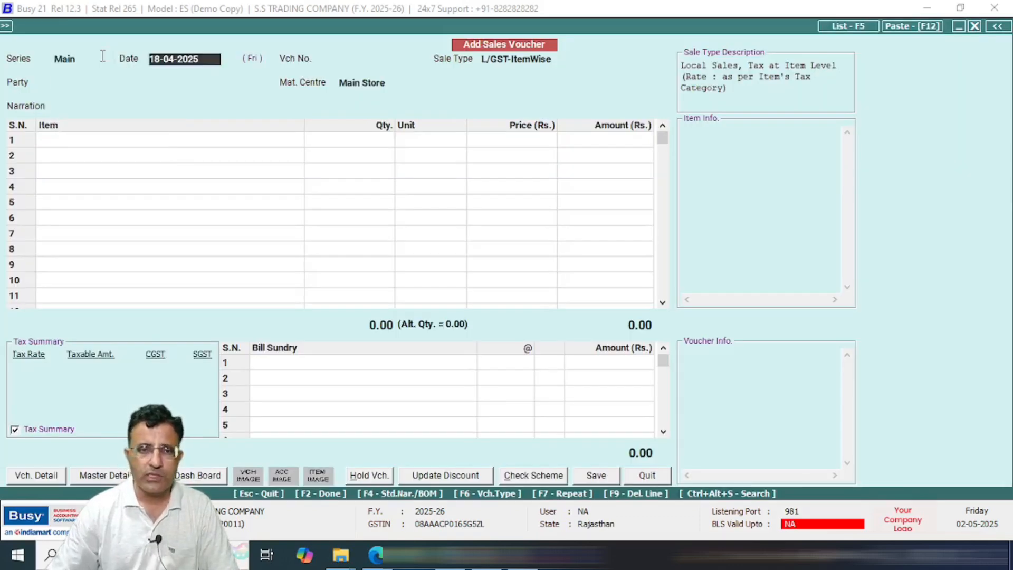
key(Return)
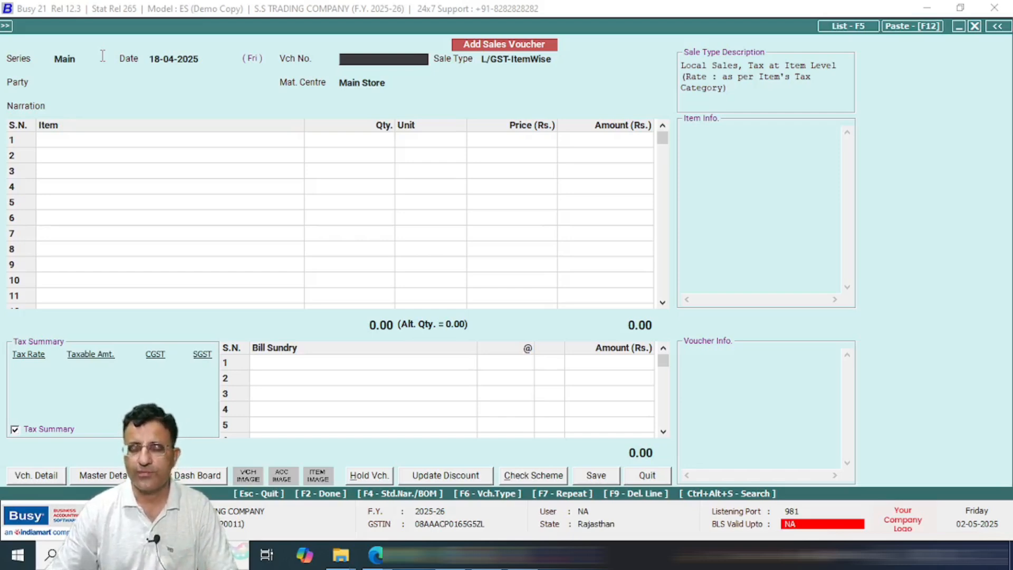
key(Return)
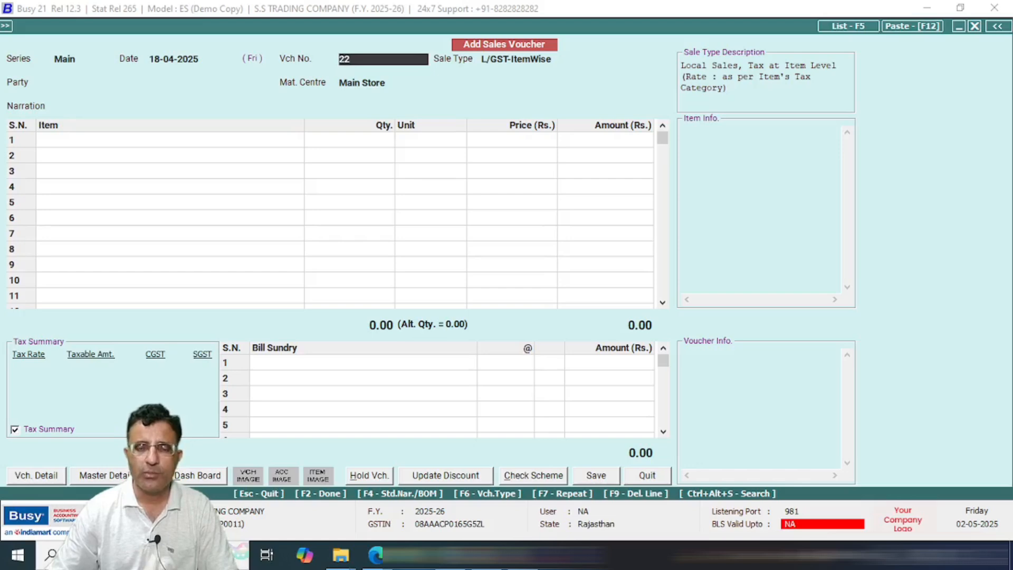
text(2)
key(Return)
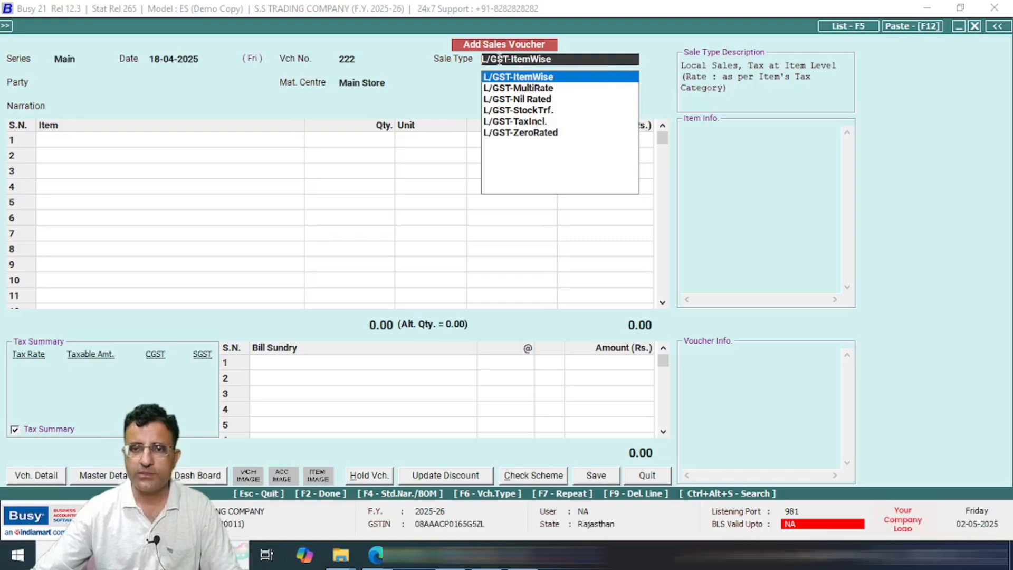
Step: Trim the sale type to 'L' and mark the L/GST-12% and L/GST-18% sale types
key(BackSpace)
key(BackSpace)
key(BackSpace)
key(BackSpace)
key(BackSpace)
key(BackSpace)
key(BackSpace)
key(BackSpace)
key(BackSpace)
key(BackSpace)
key(BackSpace)
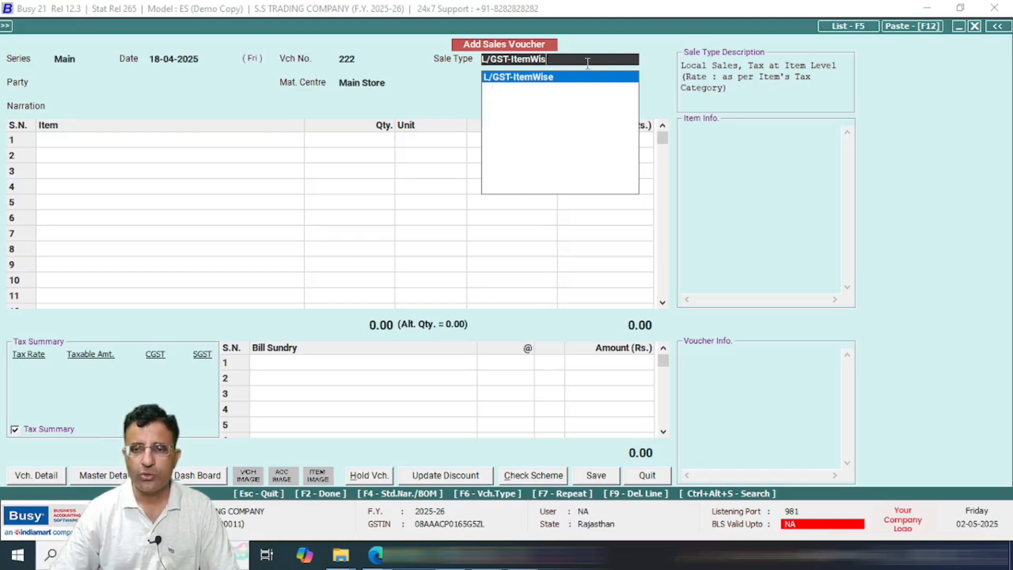
key(BackSpace)
key(BackSpace)
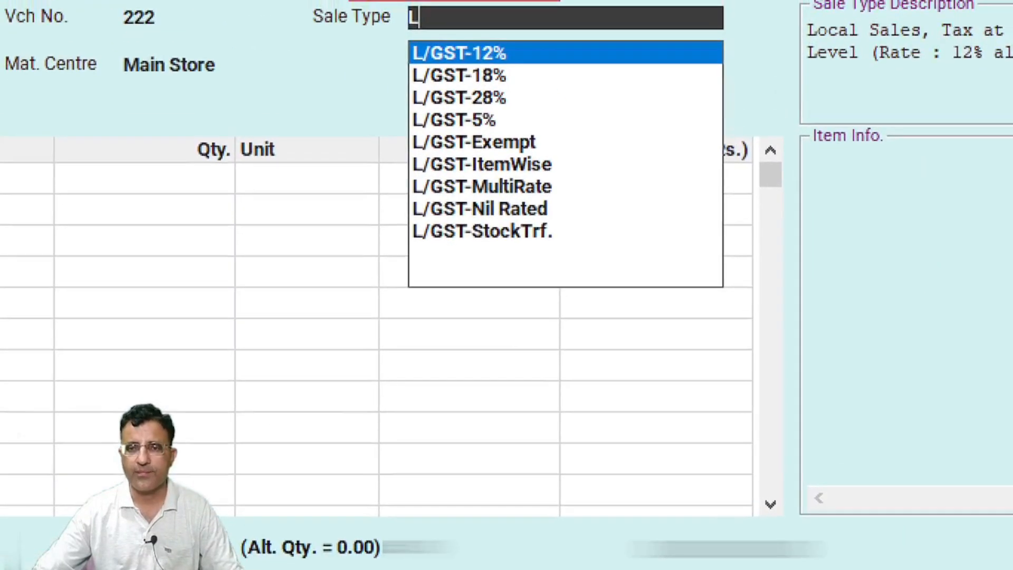
drag(449, 34, 522, 149)
mouse_move(493, 189)
mouse_down()
mouse_move(595, 244)
mouse_move(601, 274)
mouse_up()
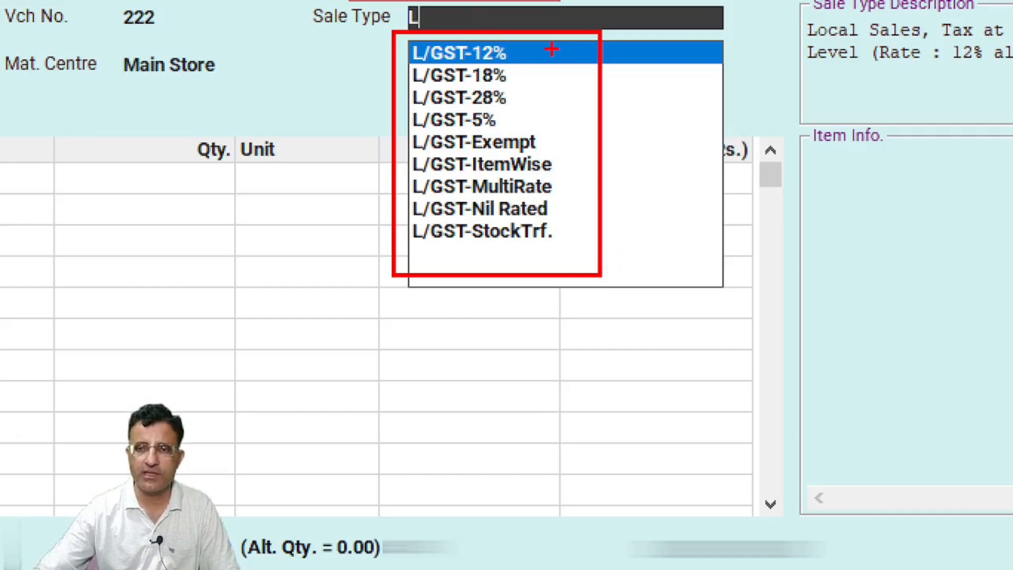
drag(552, 50, 618, 37)
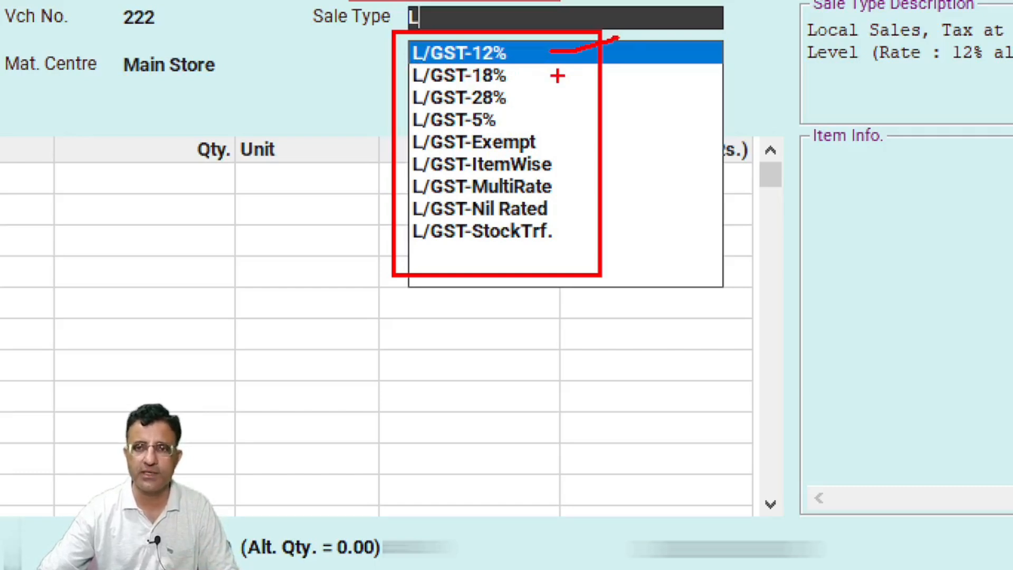
drag(358, 51, 421, 37)
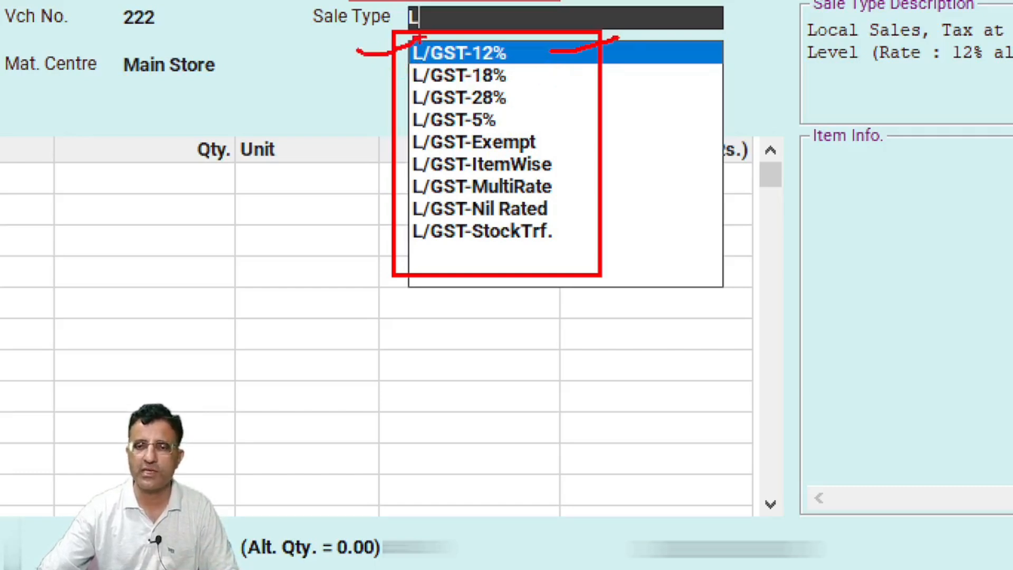
drag(362, 79, 415, 82)
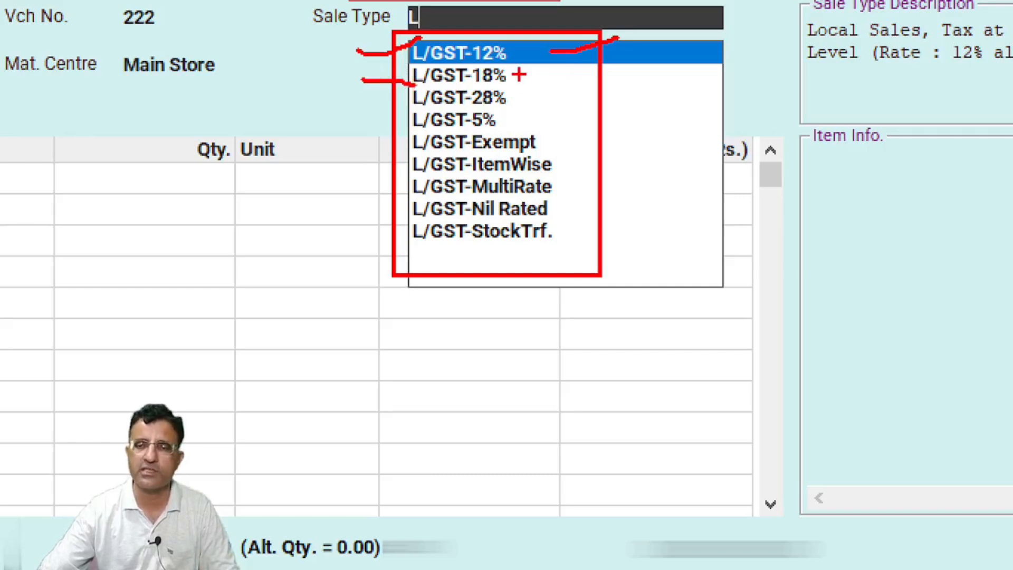
Step: Mark the L/GST-28%, L/GST-5%, L/GST-ItemWise and L/GST-MultiRate sale types, then clear the annotations
drag(514, 99, 544, 99)
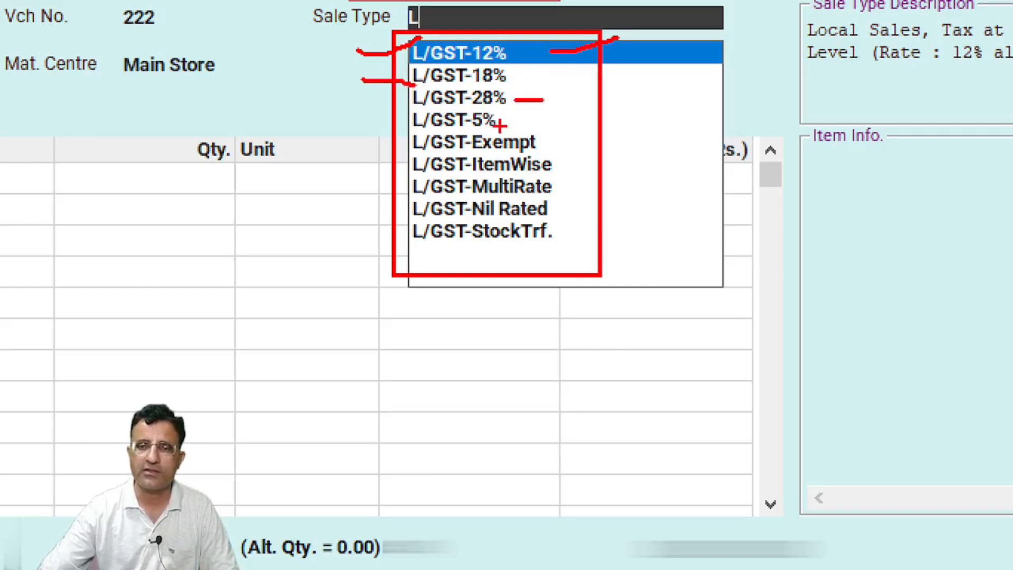
mouse_move(500, 127)
mouse_down()
mouse_move(556, 123)
mouse_move(598, 146)
mouse_up()
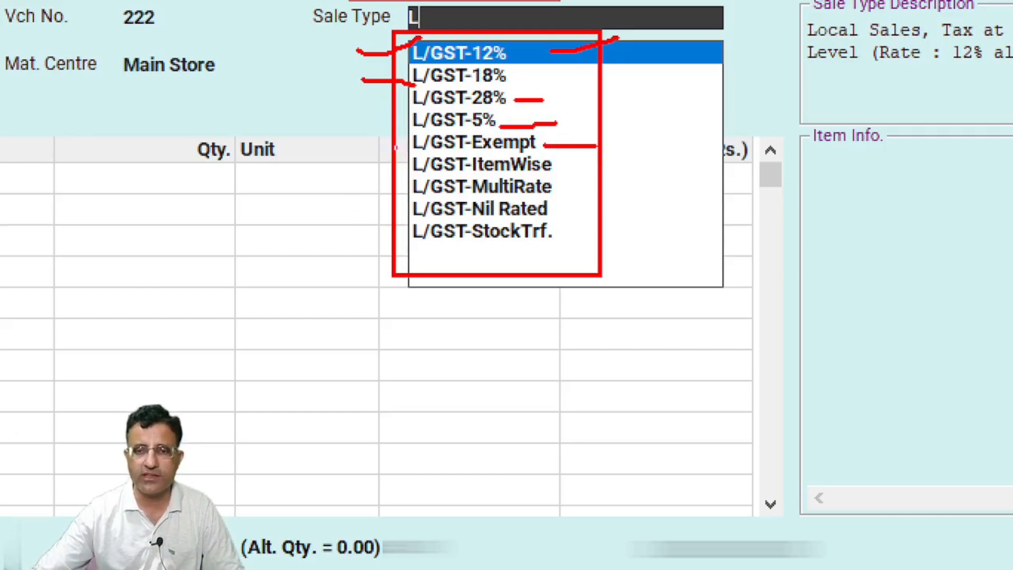
mouse_move(395, 152)
mouse_down()
mouse_move(479, 203)
mouse_move(583, 203)
mouse_up()
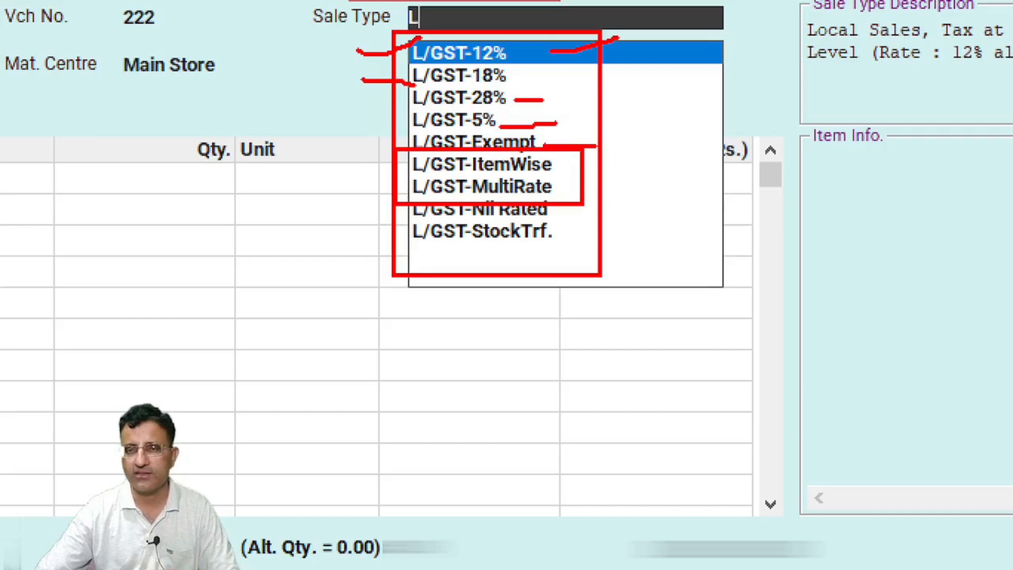
drag(557, 167, 623, 150)
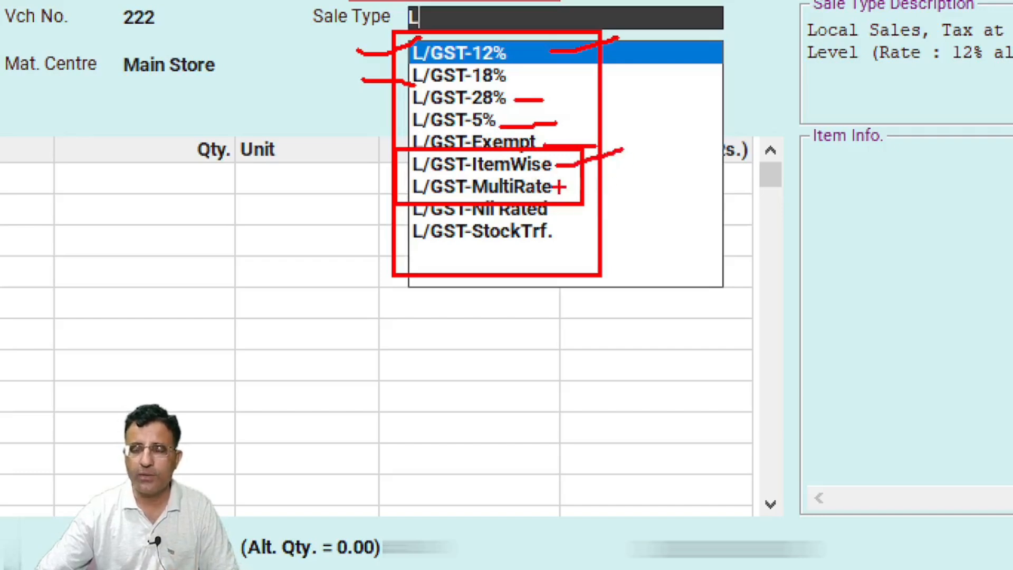
drag(558, 186, 629, 170)
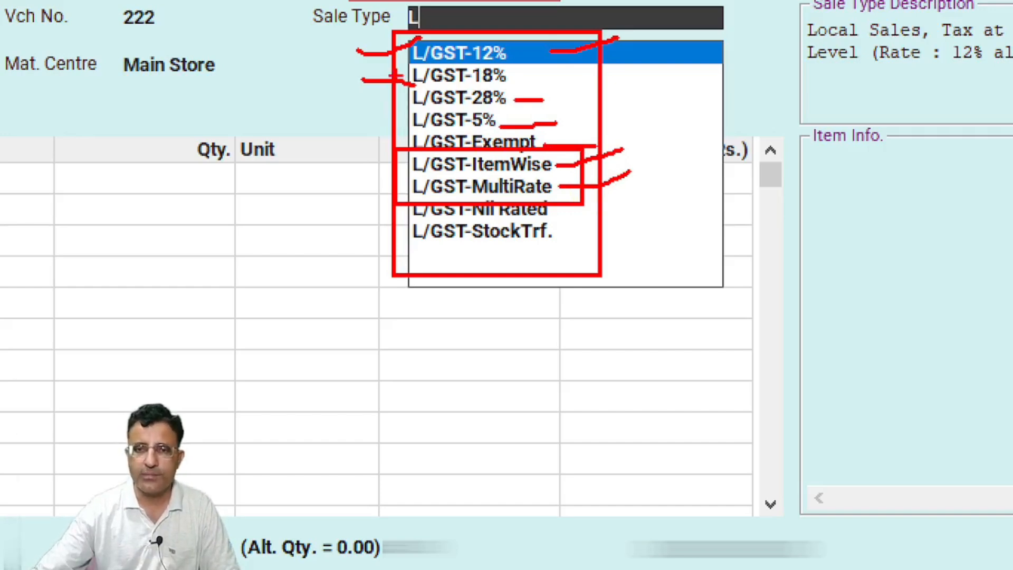
mouse_move(403, 31)
mouse_down()
mouse_move(410, 63)
mouse_move(486, 138)
mouse_move(558, 146)
mouse_up()
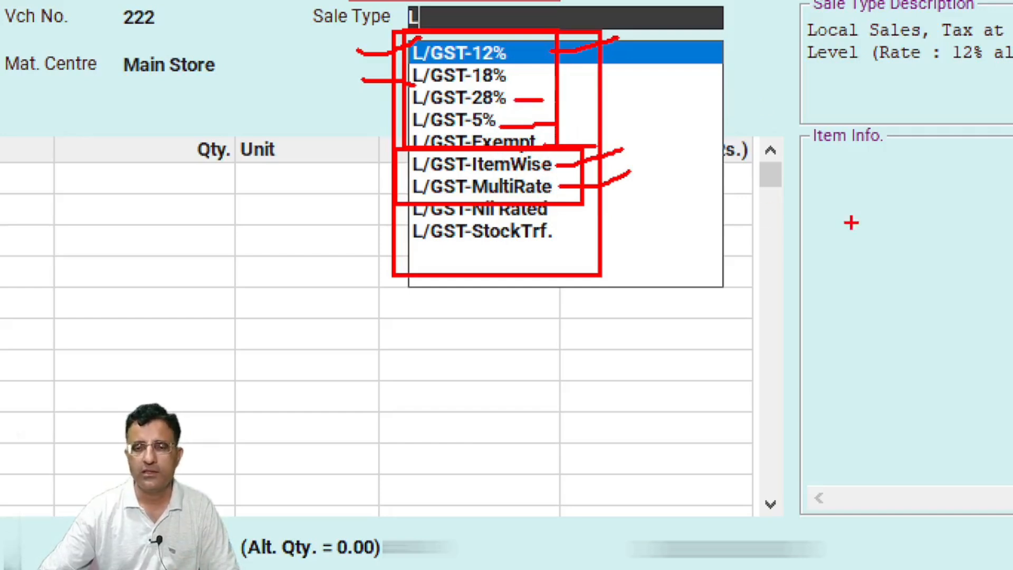
key(Escape)
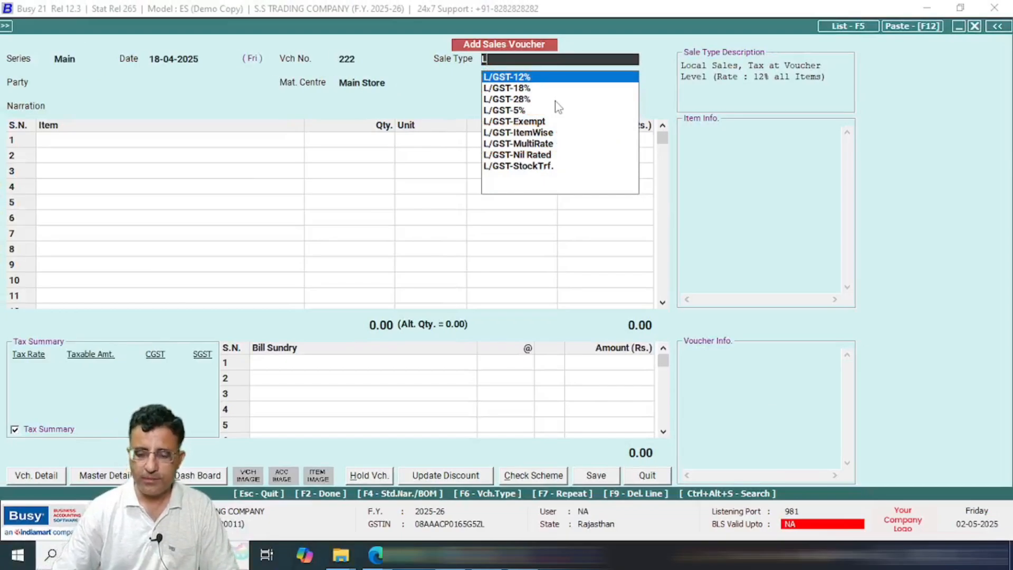
Step: List the central I/GST sale types, such as I/GST-12% and I/GST-18%, and mark them for comparison
text(I)
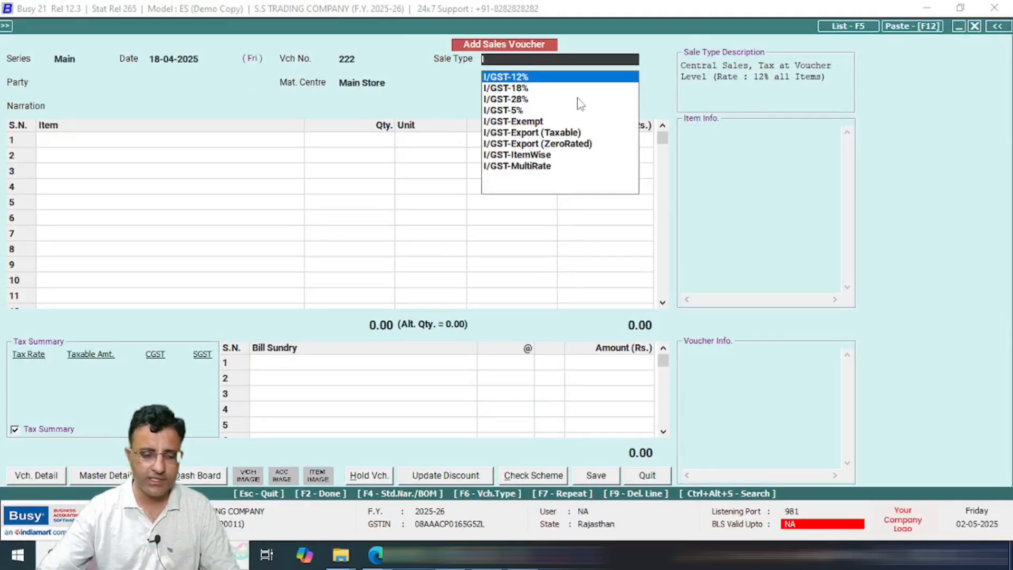
key(ctrl+1)
click(544, 72)
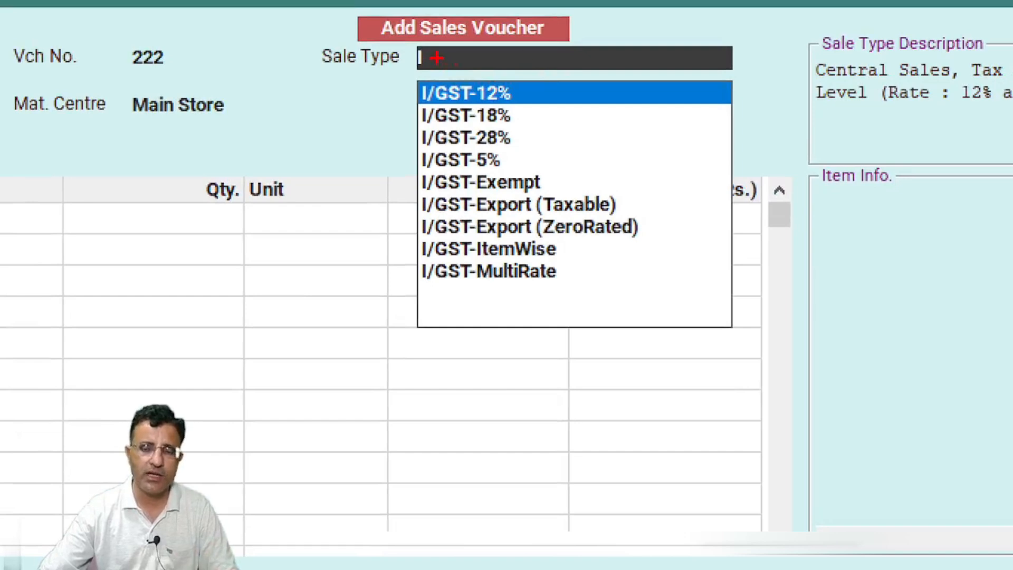
mouse_move(406, 81)
mouse_down()
mouse_move(425, 217)
mouse_move(675, 296)
mouse_up()
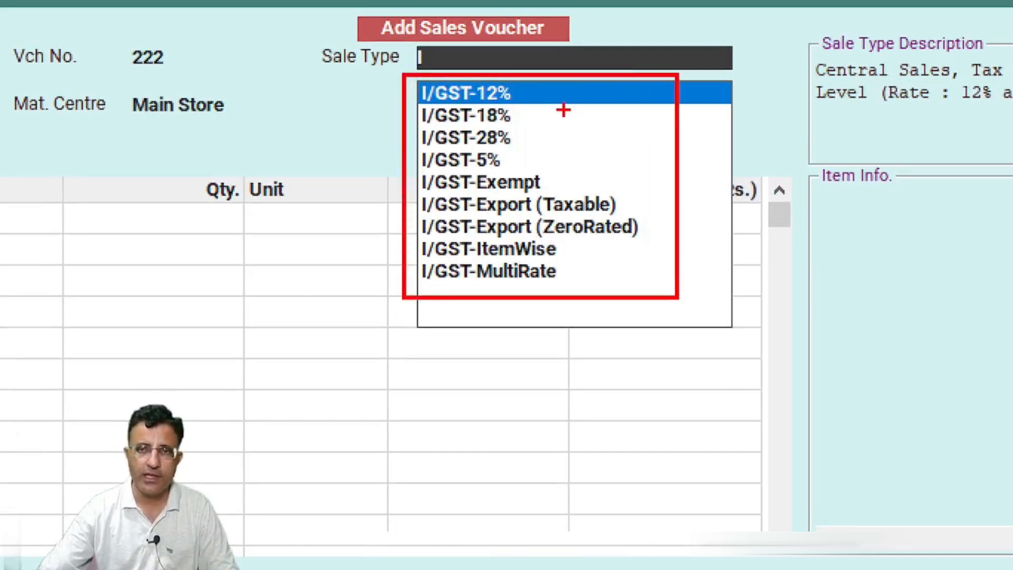
drag(551, 94, 611, 97)
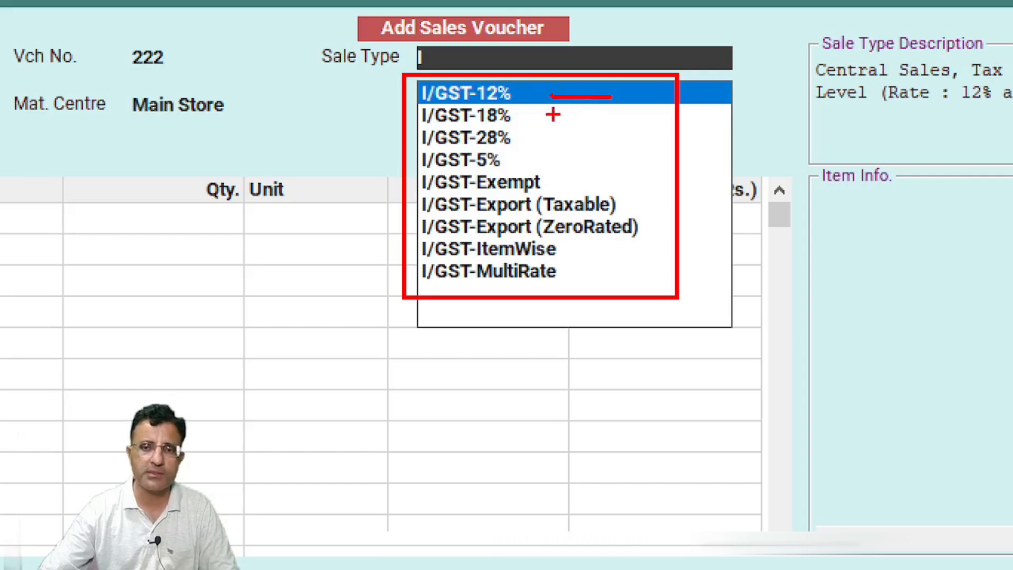
drag(530, 117, 658, 117)
drag(528, 145, 622, 140)
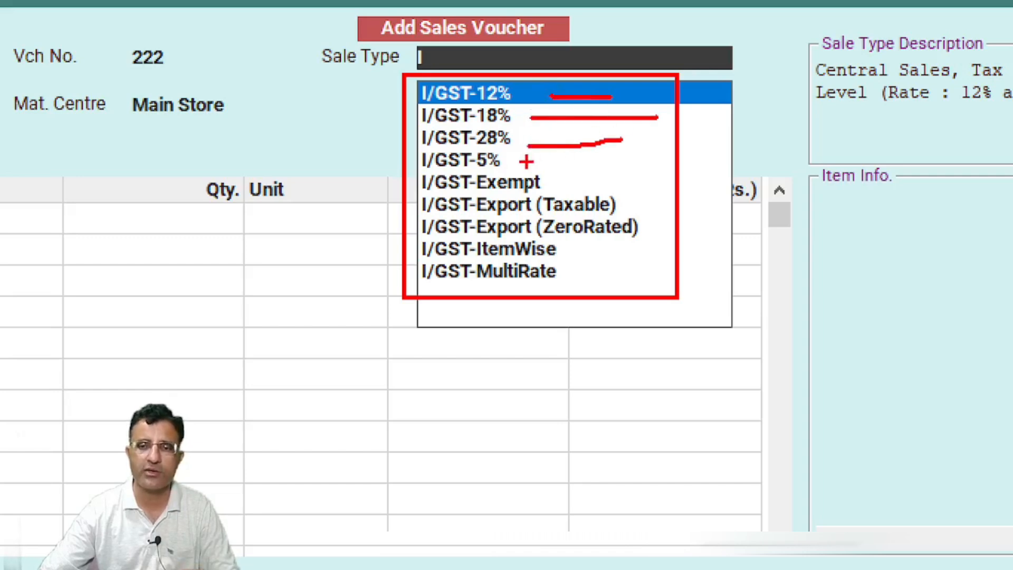
drag(526, 162, 654, 162)
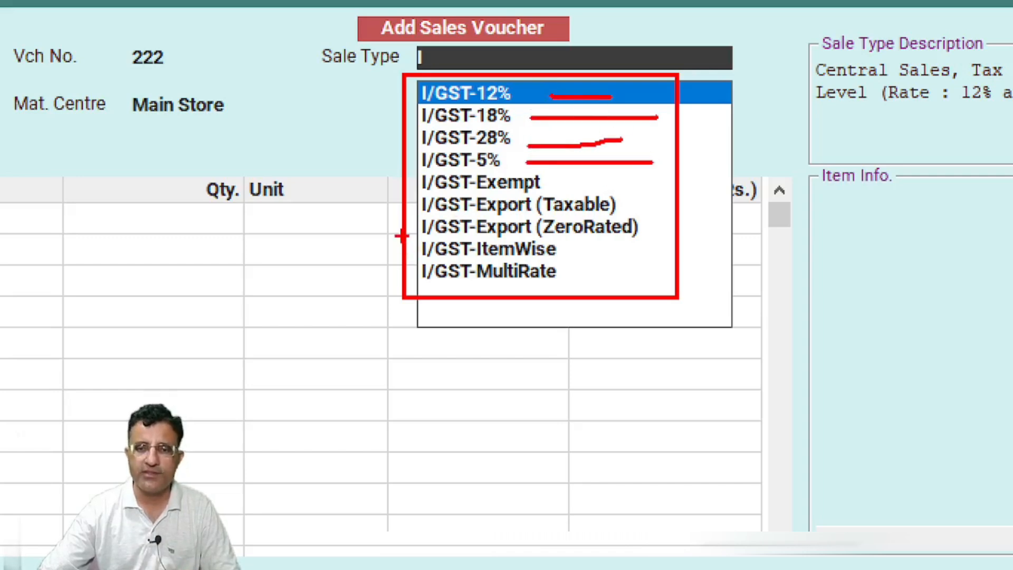
mouse_move(402, 236)
mouse_down()
mouse_move(474, 289)
mouse_move(579, 291)
mouse_up()
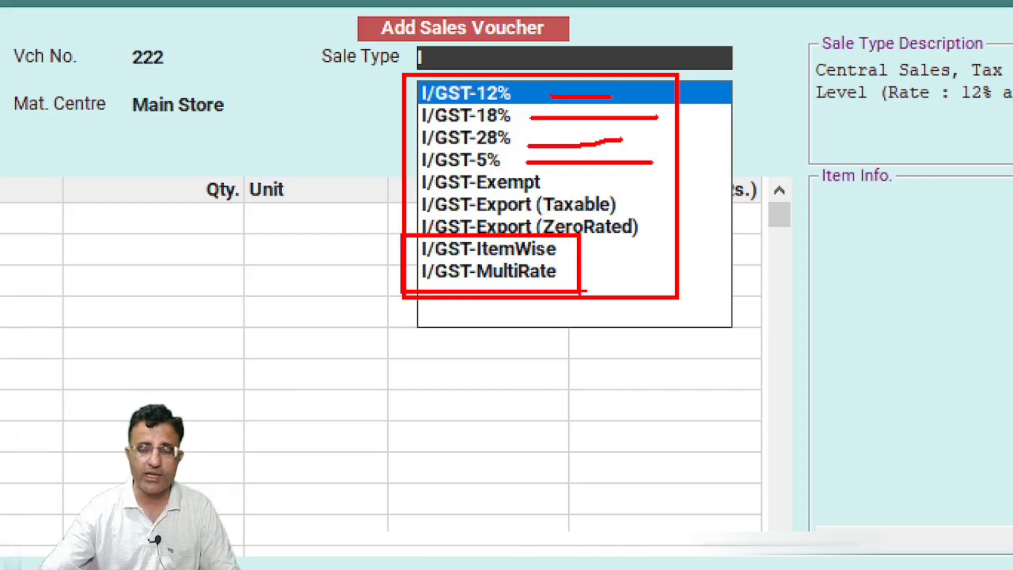
drag(568, 249, 728, 211)
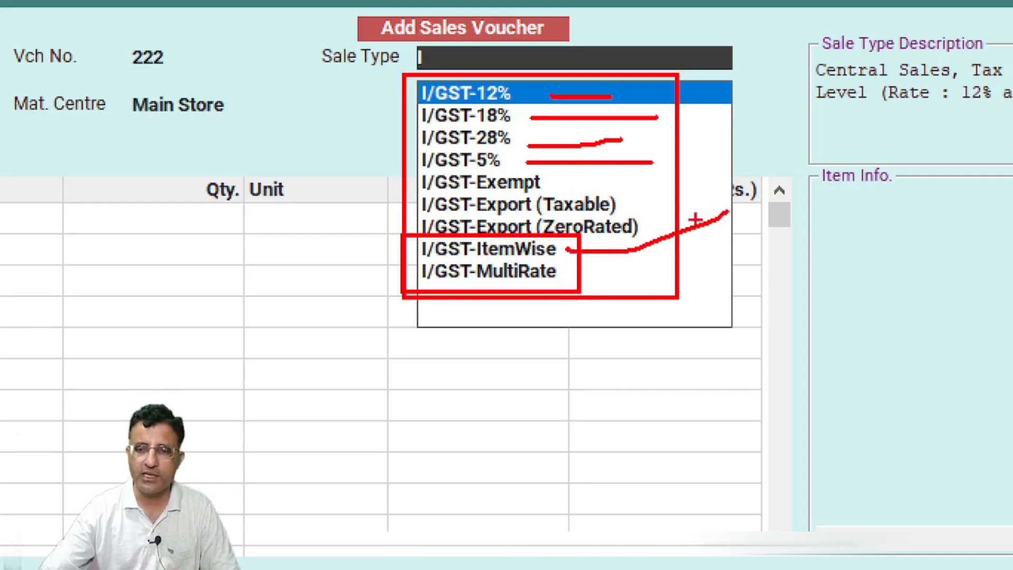
drag(570, 268, 688, 256)
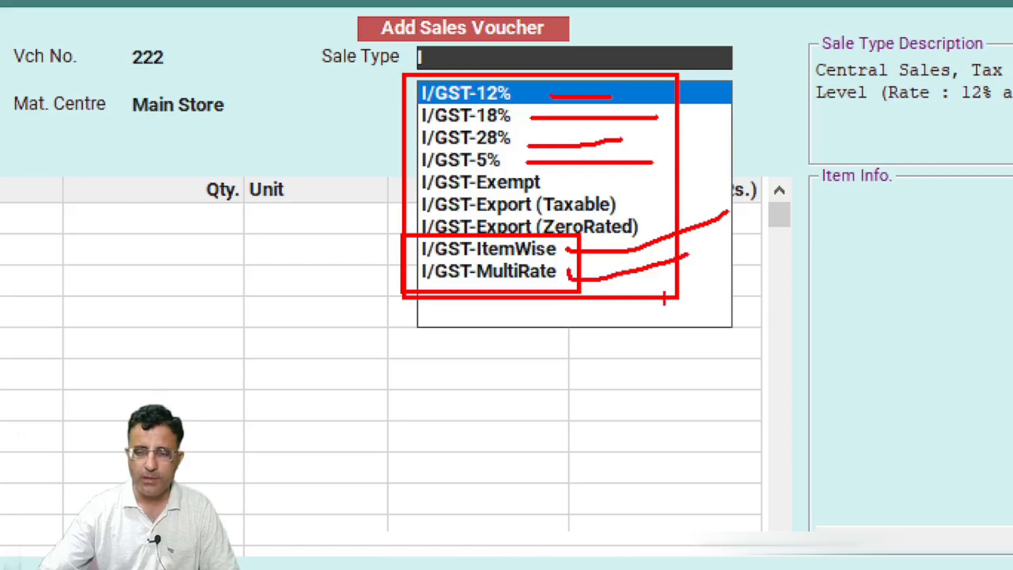
key(Escape)
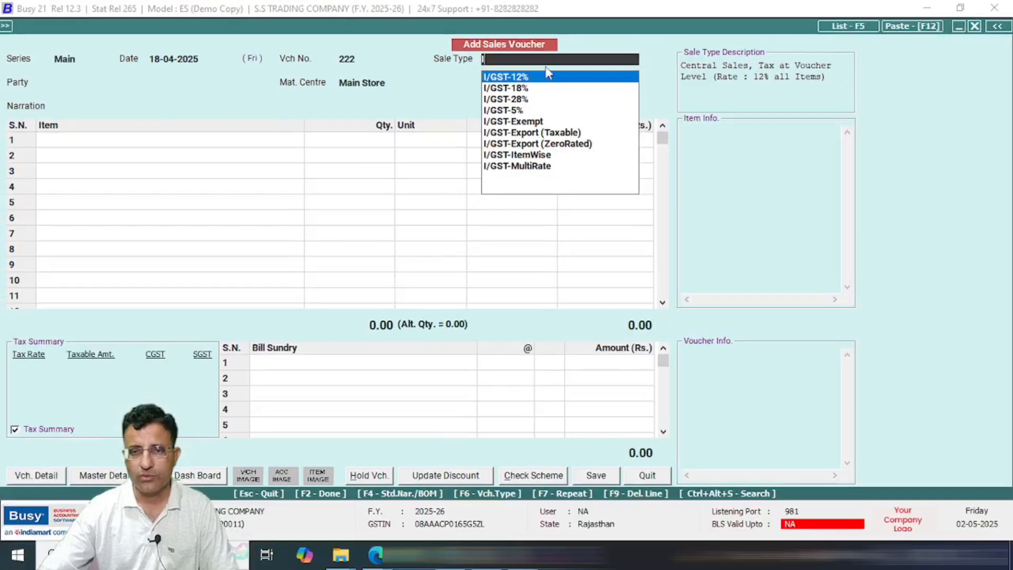
Step: Choose L/GST-ItemWise from the local sale types
text(L)
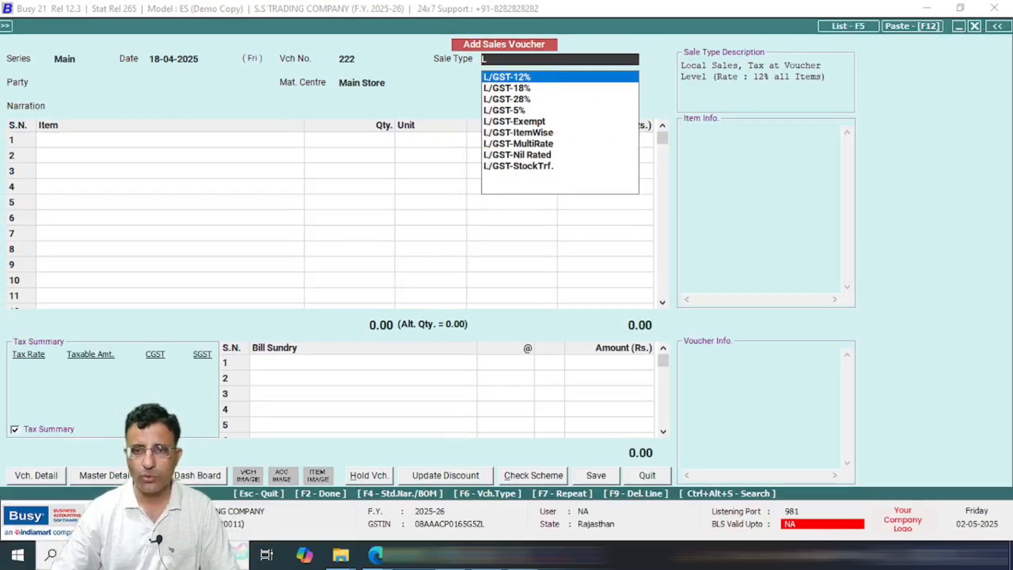
key(Down)
key(Down)
key(Down)
key(Down)
key(Down)
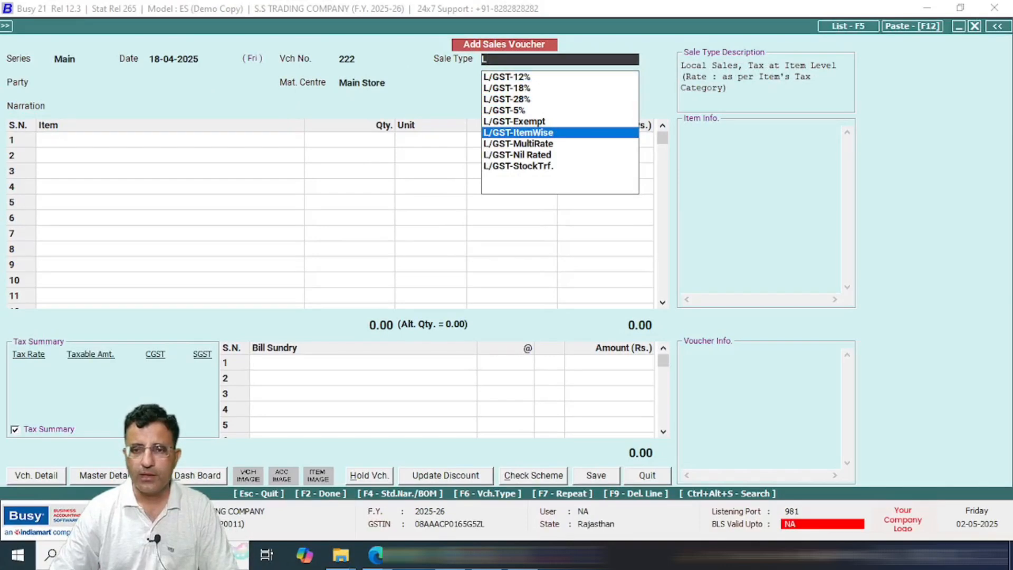
key(Return)
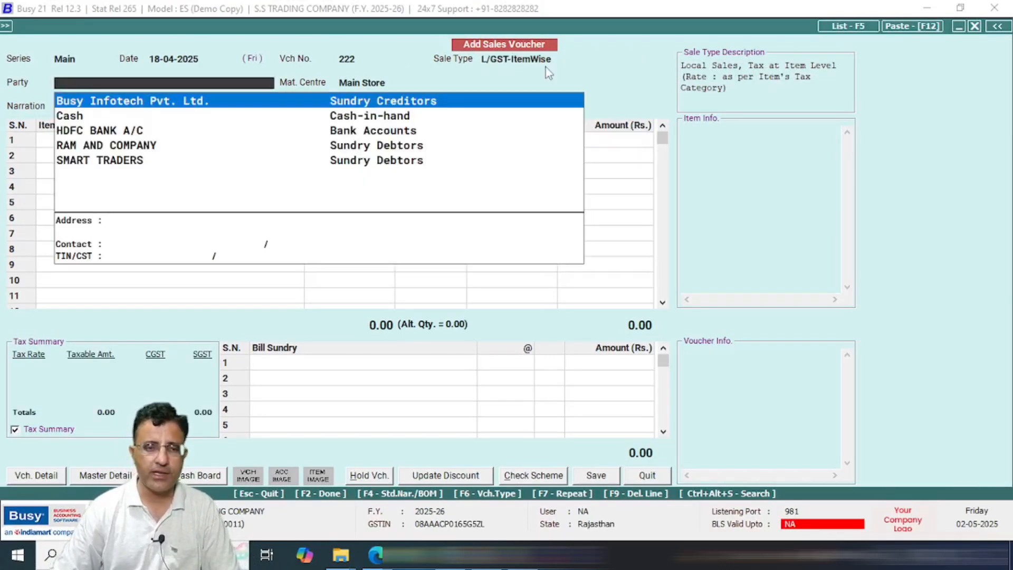
Step: Select SMART TRADERS as the voucher's party, dismissing the Add Account Master form
key(Down)
key(Down)
key(Down)
key(Down)
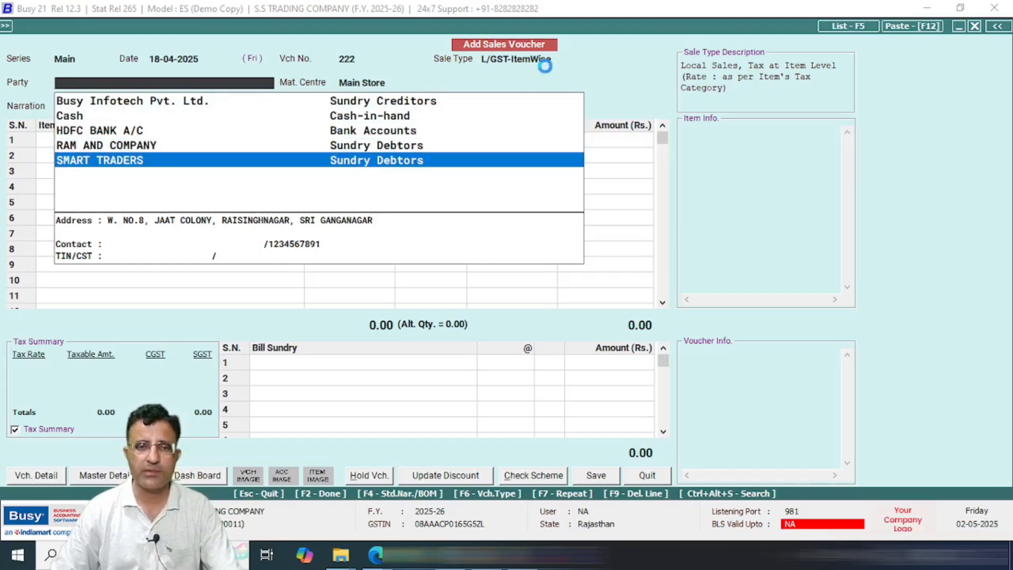
key(alt+c)
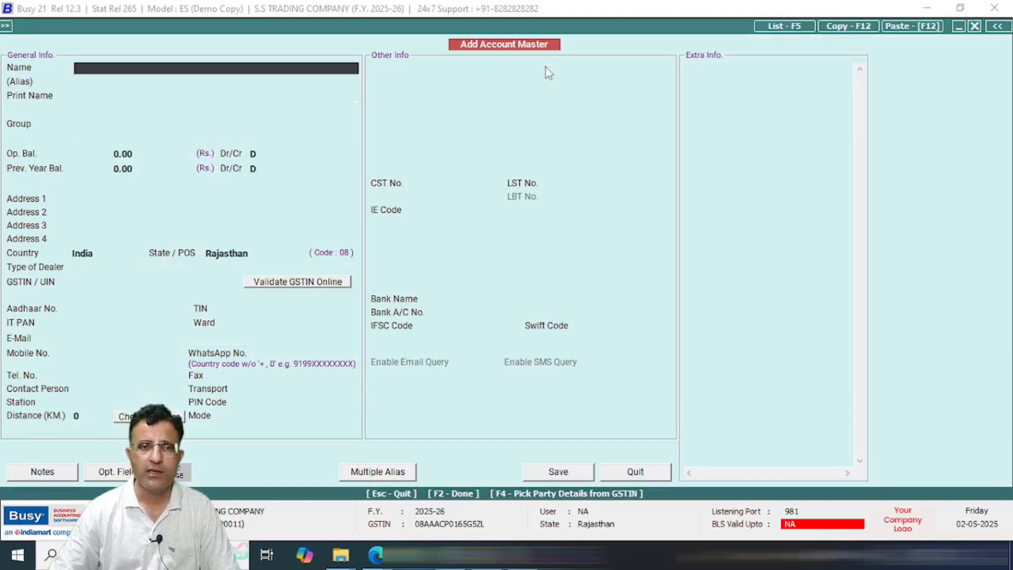
key(Escape)
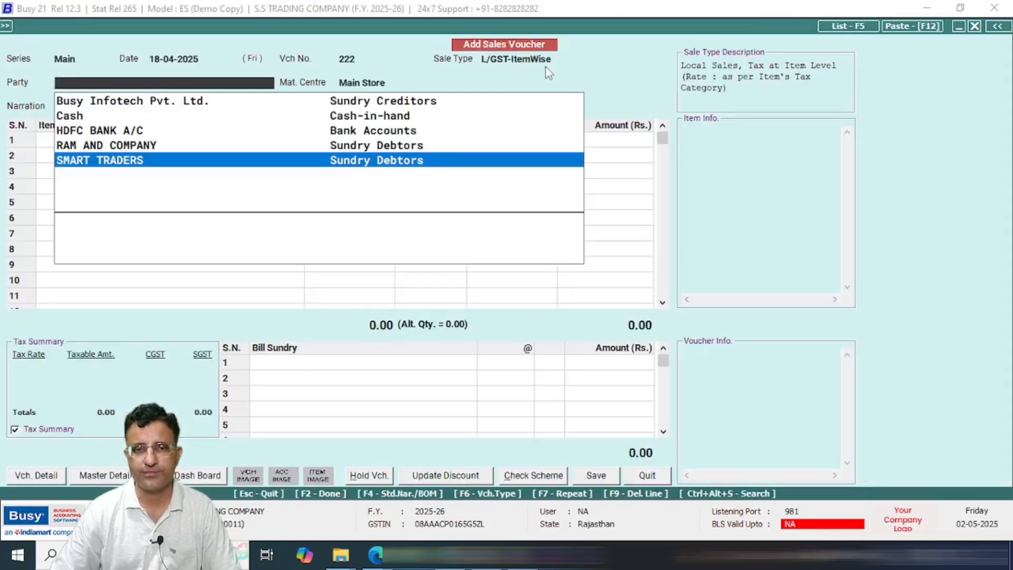
key(Return)
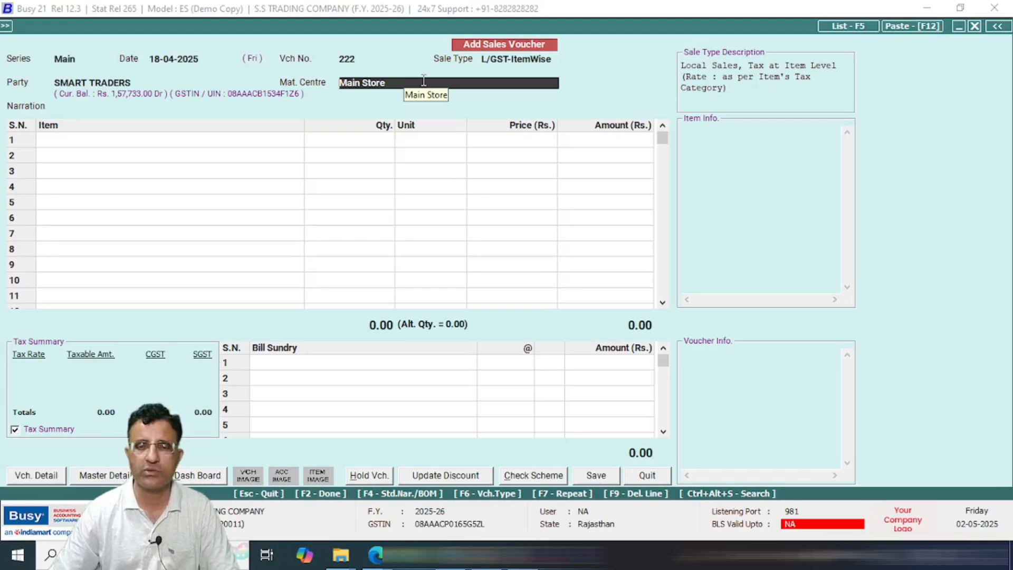
Step: Keep Main Store as material centre, skip narration, and put Crompton CHAMP PLUS II in row 1
key(F3)
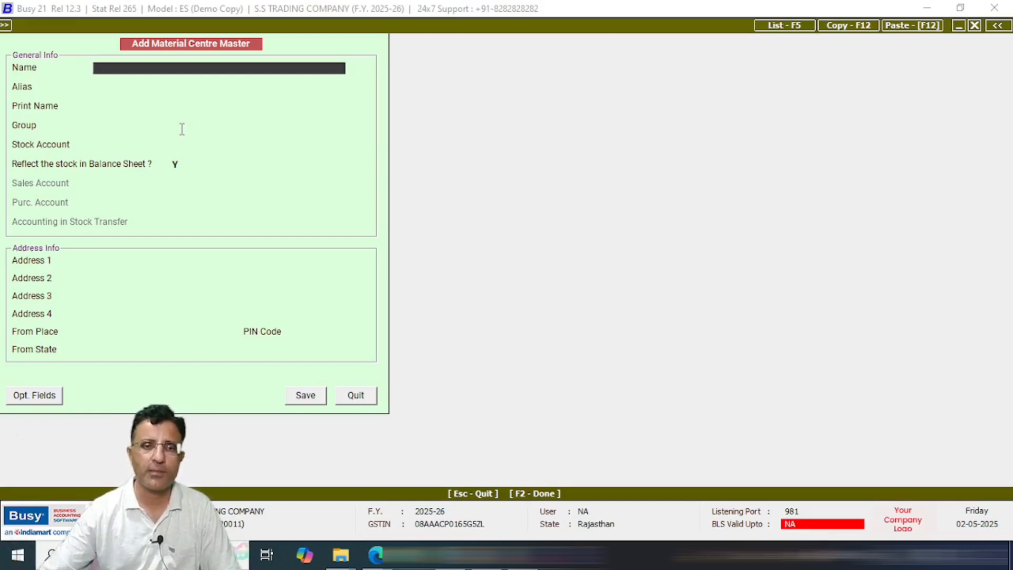
key(Escape)
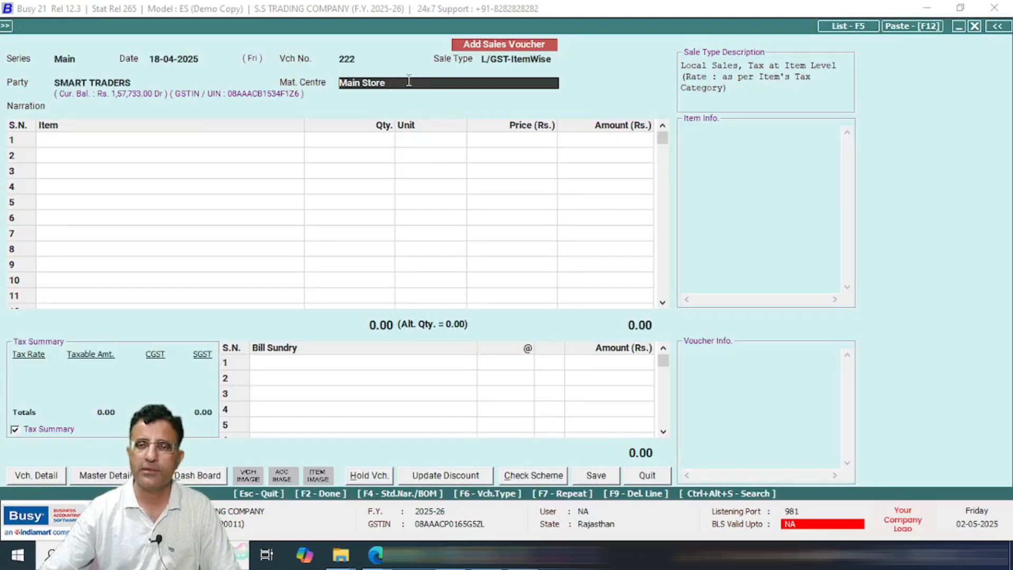
key(Return)
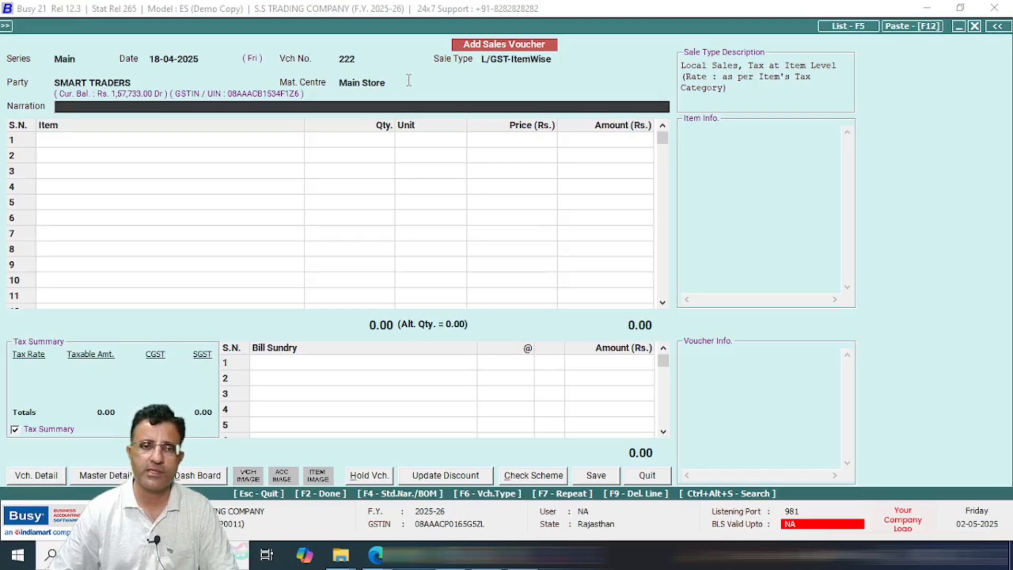
key(Return)
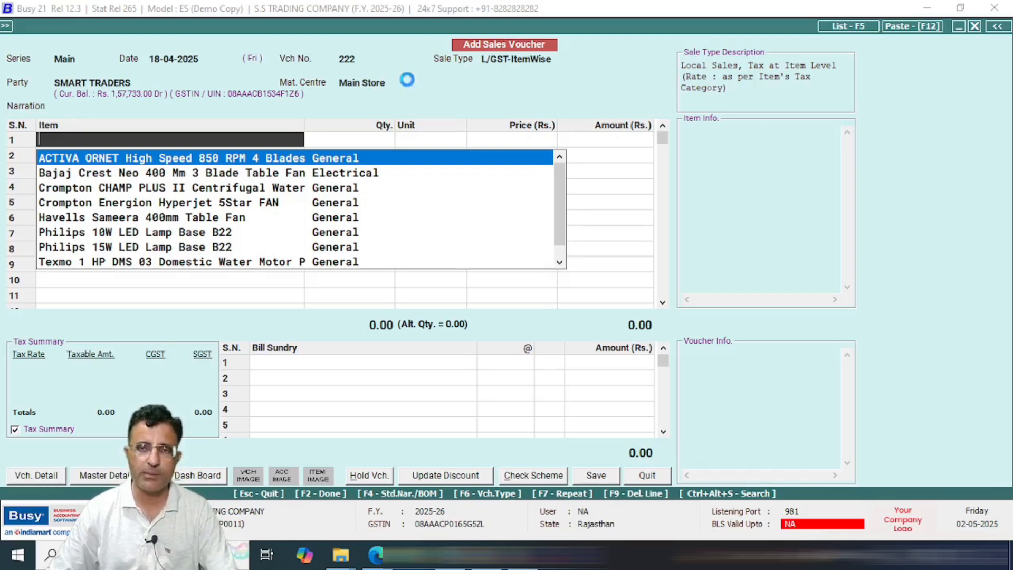
key(alt+c)
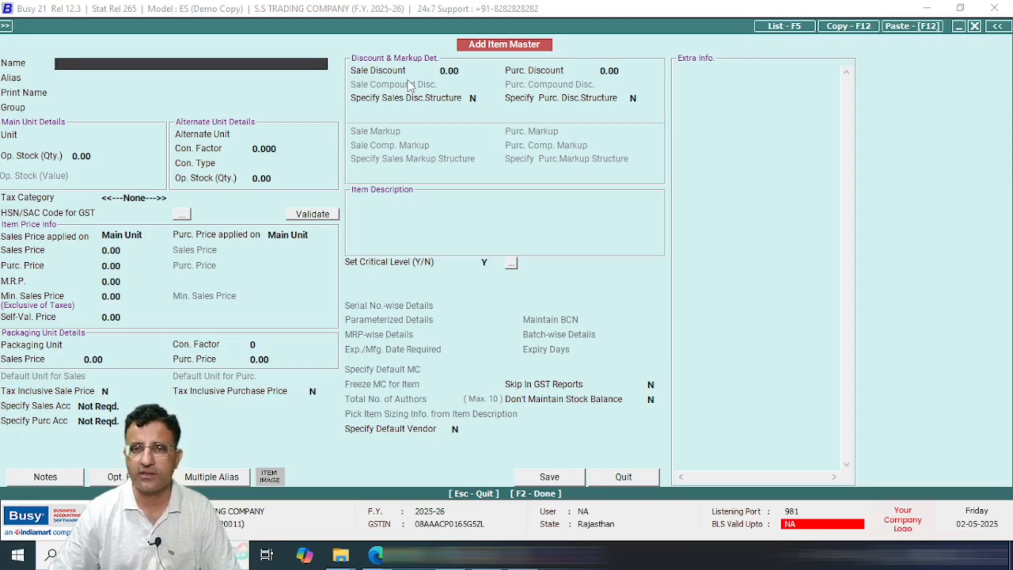
key(Escape)
key(Down)
key(Down)
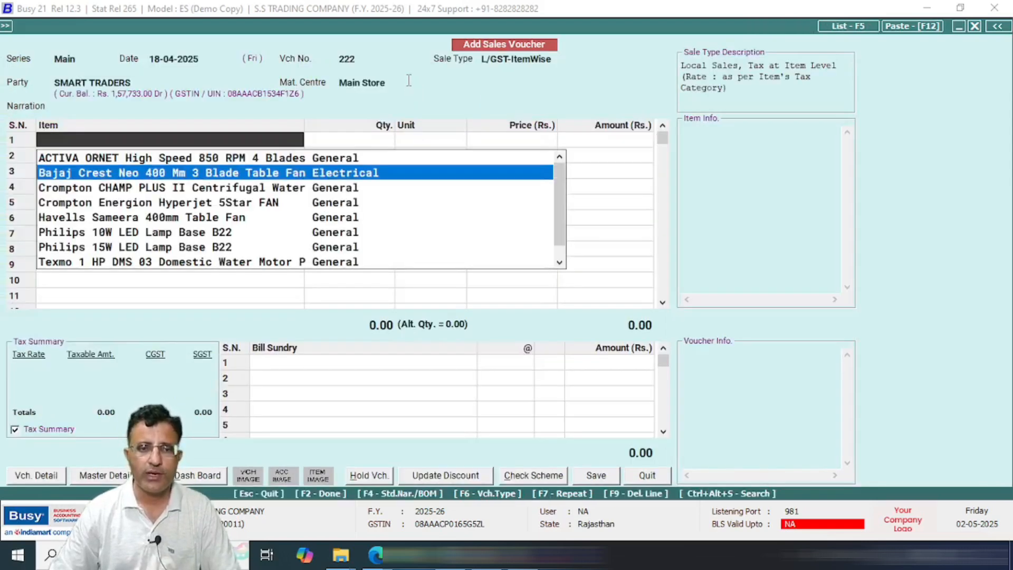
key(Return)
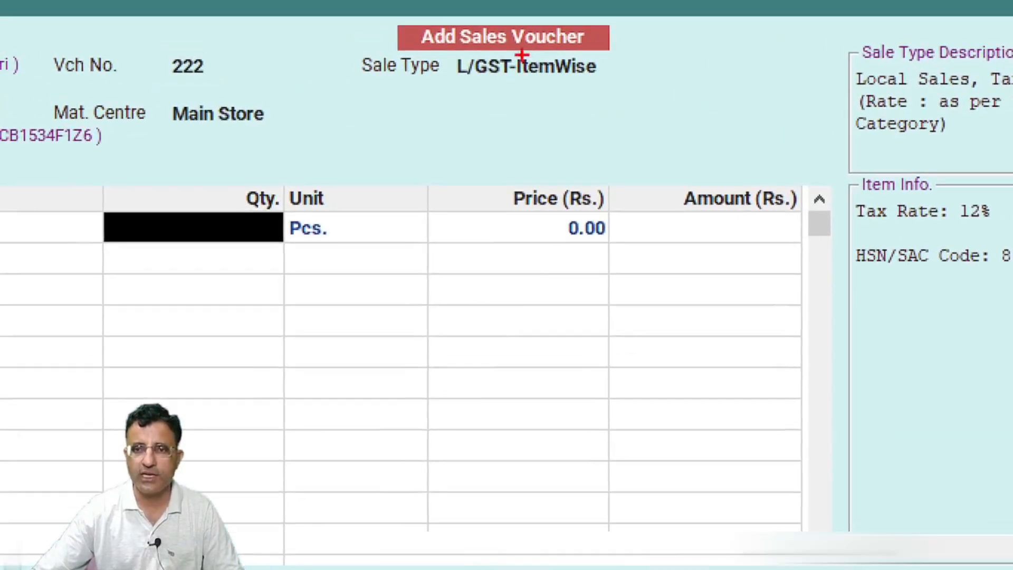
Step: Enter 5 Pcs at 1,000.00 and bring up the item-wise 12% GST breakdown
drag(445, 42, 617, 91)
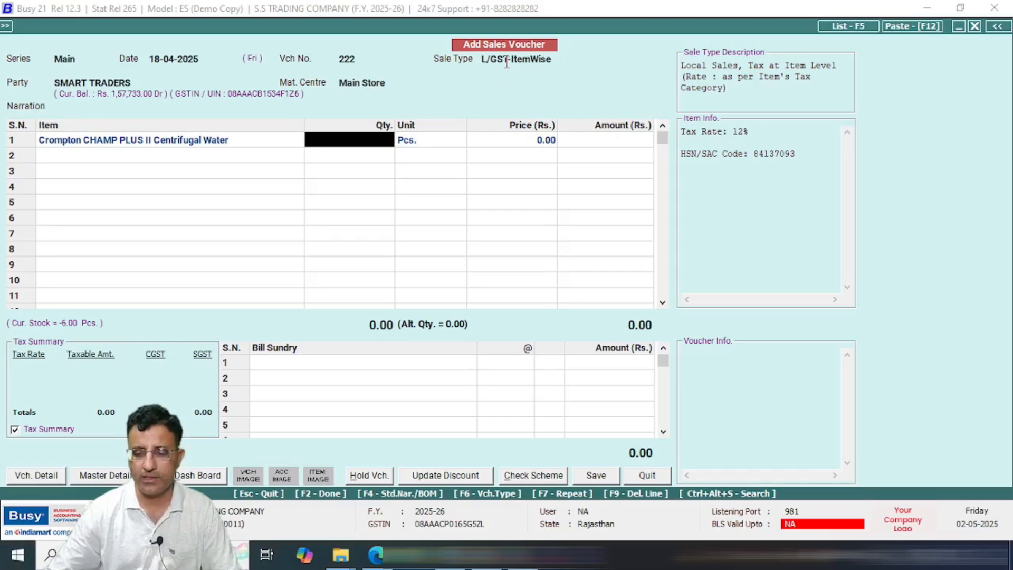
text(5)
key(Return)
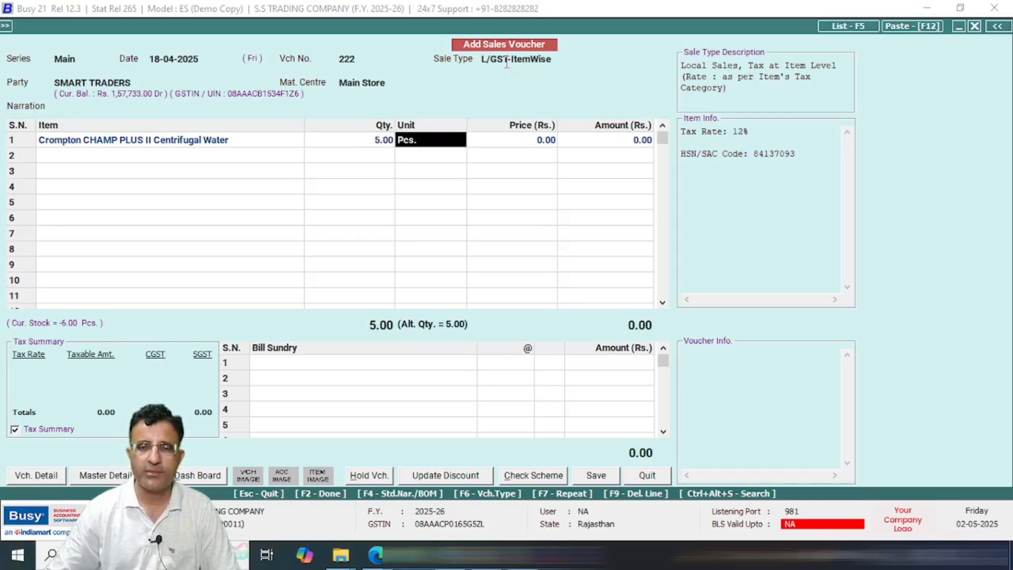
key(Return)
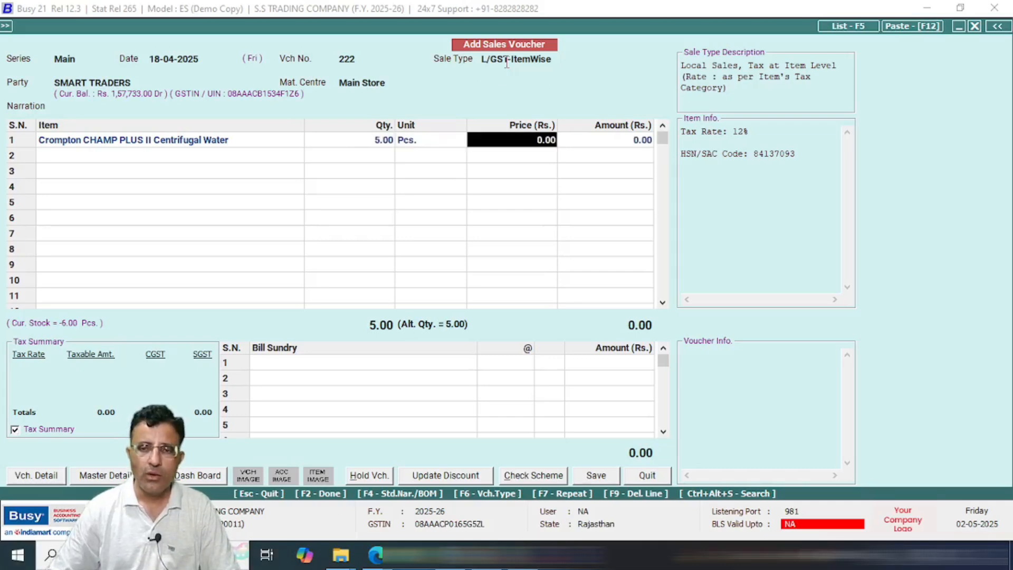
text(10)
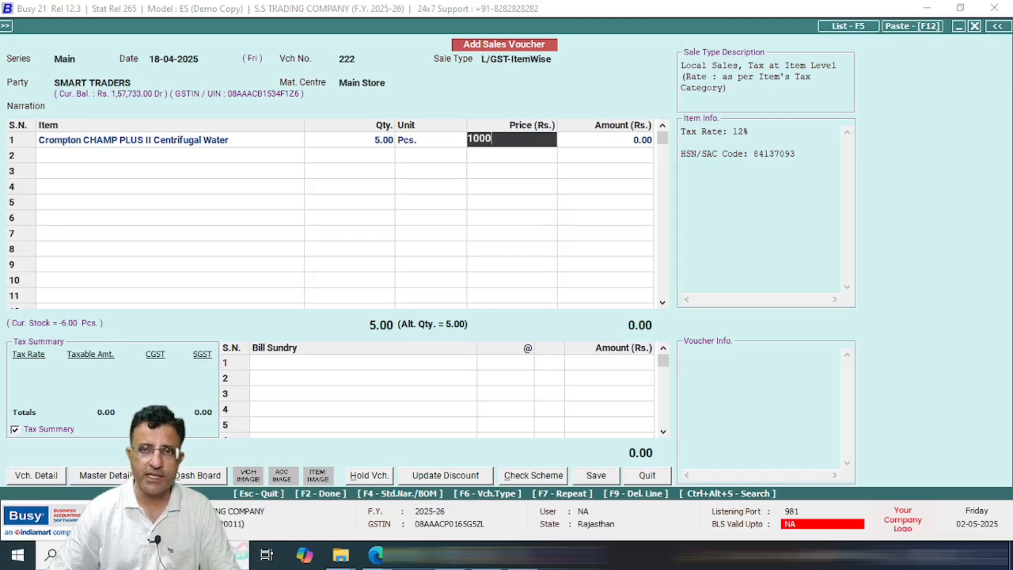
key(Return)
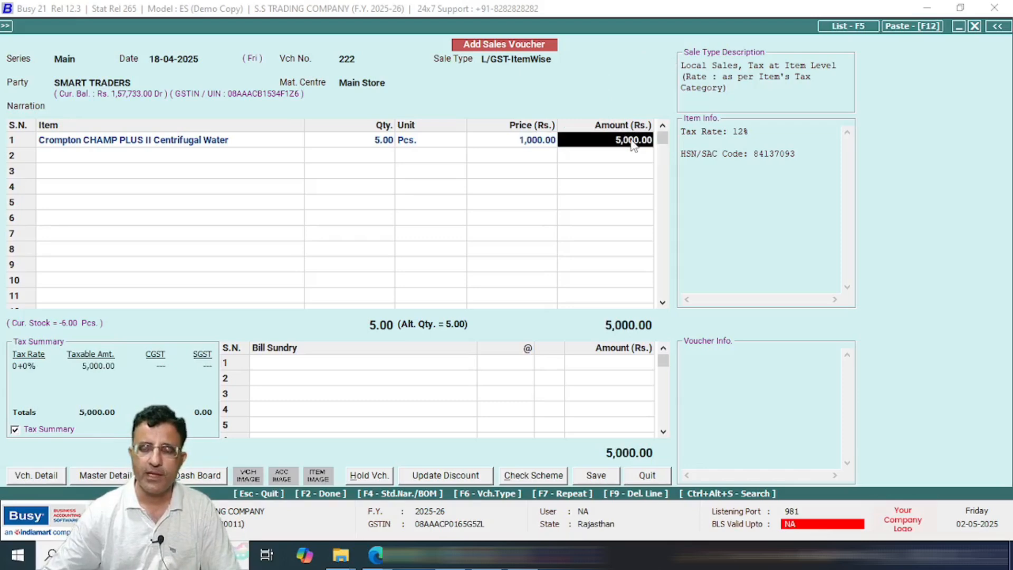
key(Return)
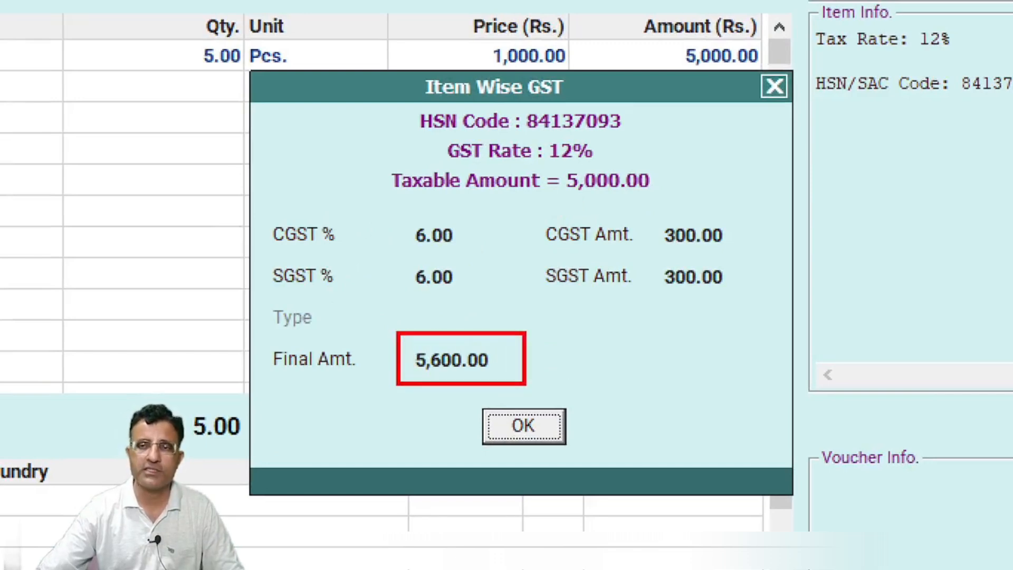
Step: Accept the 6+6% GST so row 1 reads 5,600.00, highlighting 5,000.00 taxable and 300.00 CGST/SGST
mouse_move(546, 134)
mouse_down()
mouse_move(580, 171)
mouse_move(618, 170)
mouse_up()
mouse_move(658, 207)
mouse_down()
mouse_move(671, 272)
mouse_move(755, 311)
mouse_up()
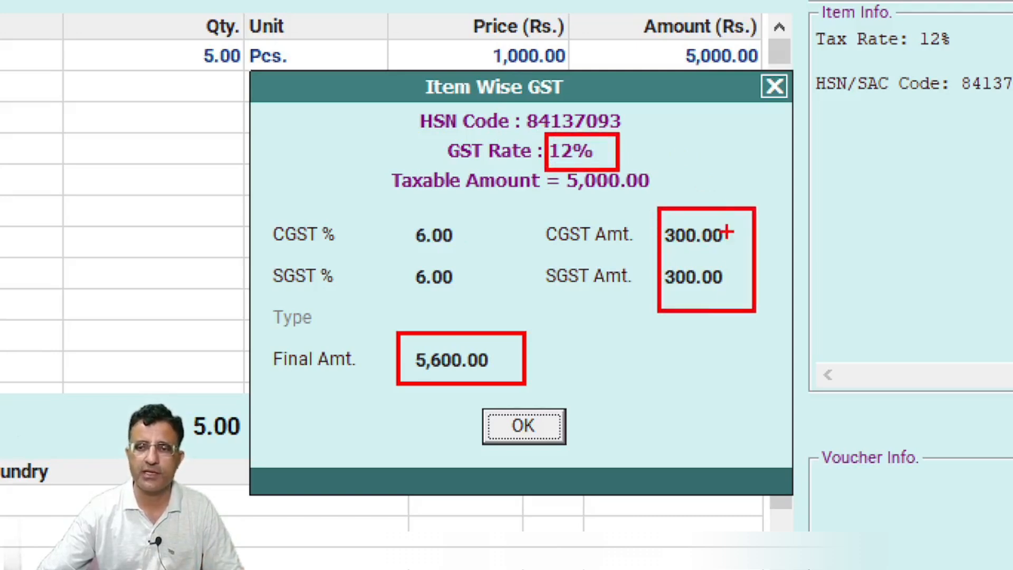
drag(728, 233, 758, 227)
drag(743, 276, 805, 252)
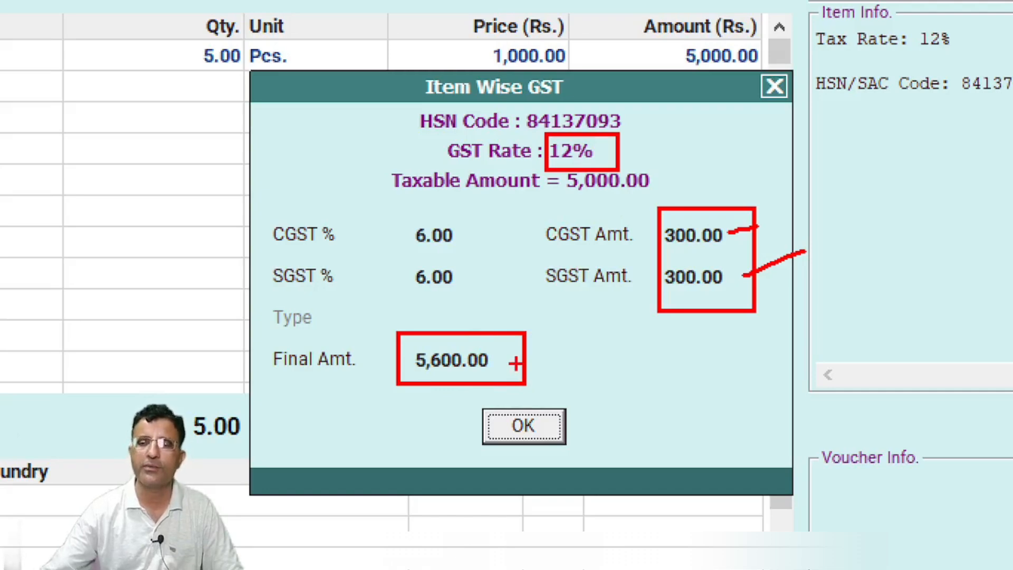
key(Return)
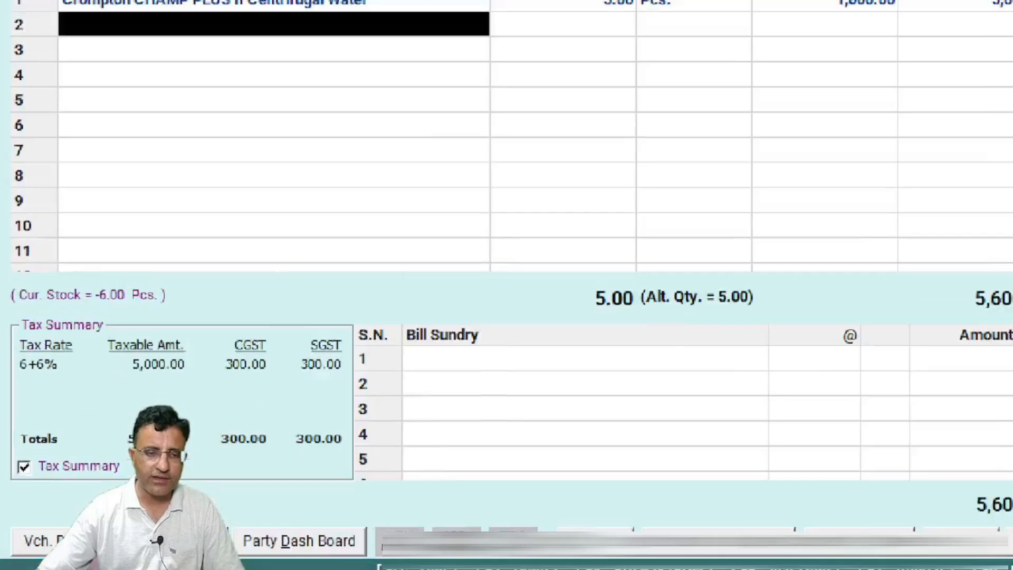
drag(104, 324, 190, 378)
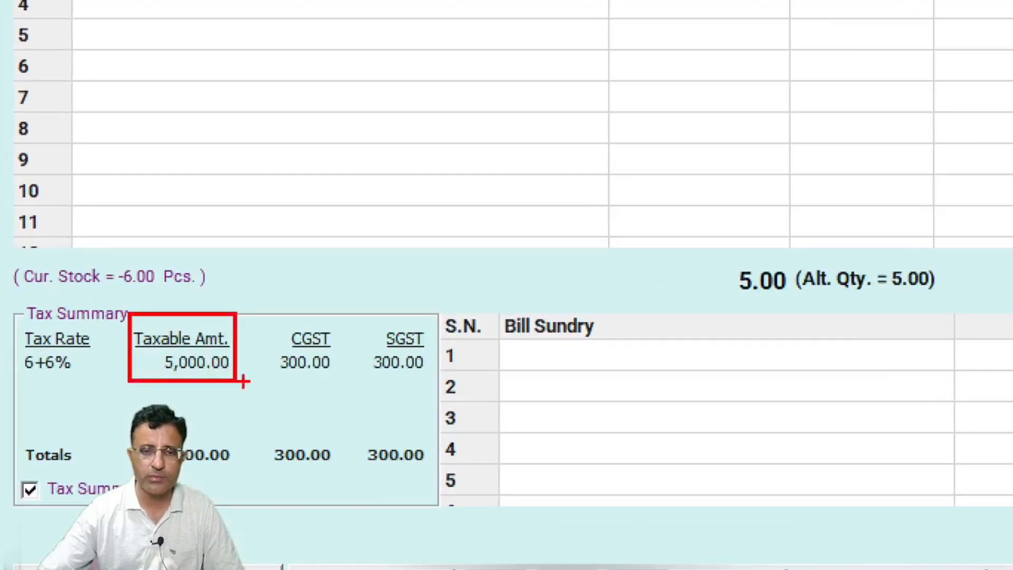
mouse_move(273, 318)
mouse_down()
mouse_move(387, 381)
mouse_move(453, 385)
mouse_up()
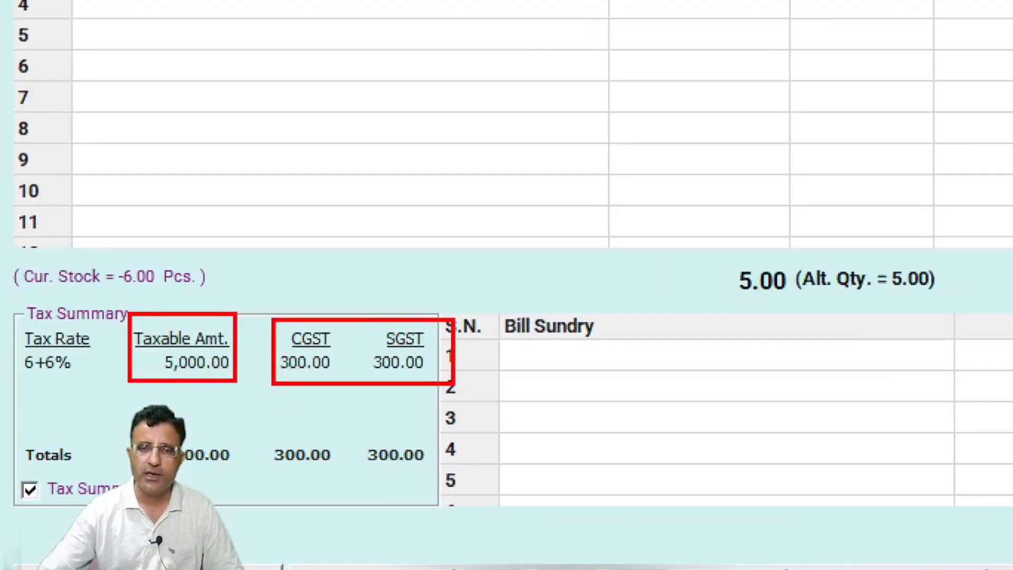
key(Escape)
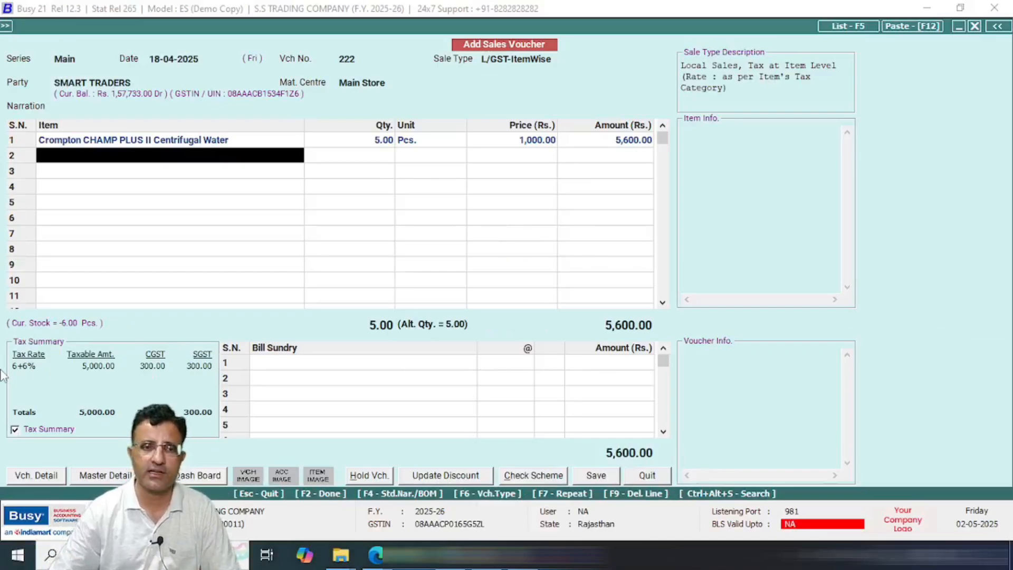
Step: Add 2 Pcs of ACTIVA ORNET High Speed 850 RPM 4 Blades at 500 in row 2
key(Return)
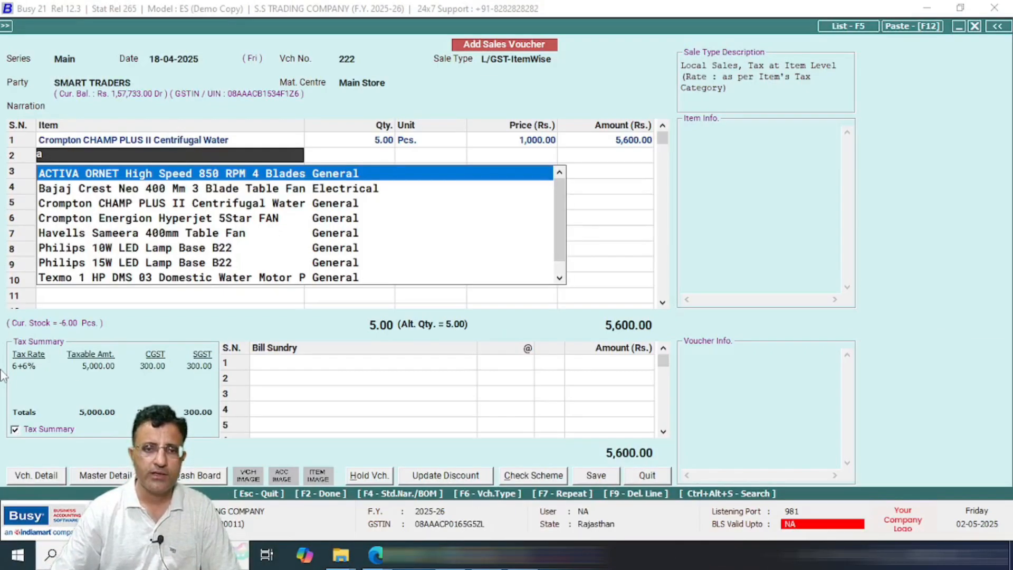
key(Return)
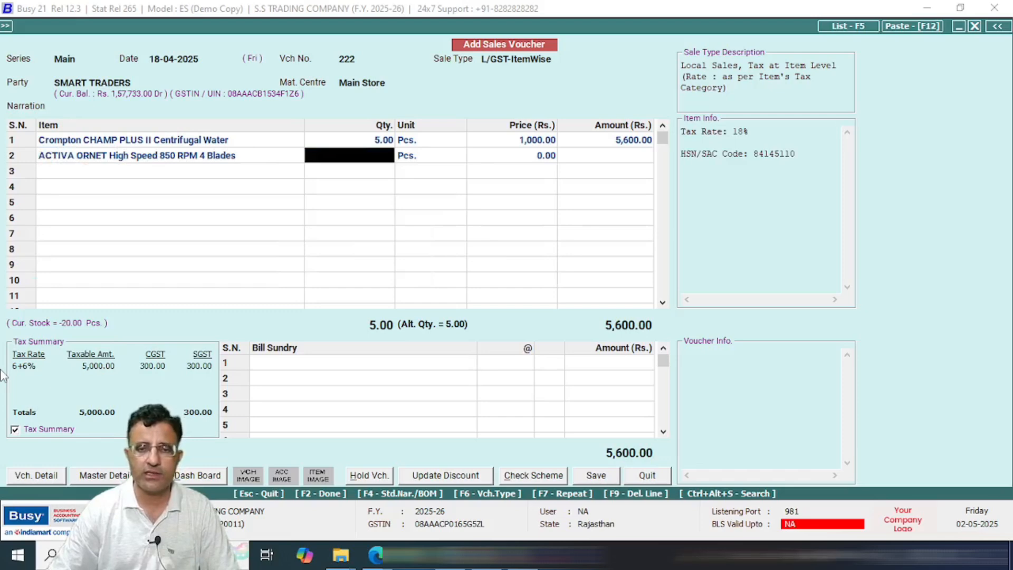
text(2)
key(Return)
key(Return)
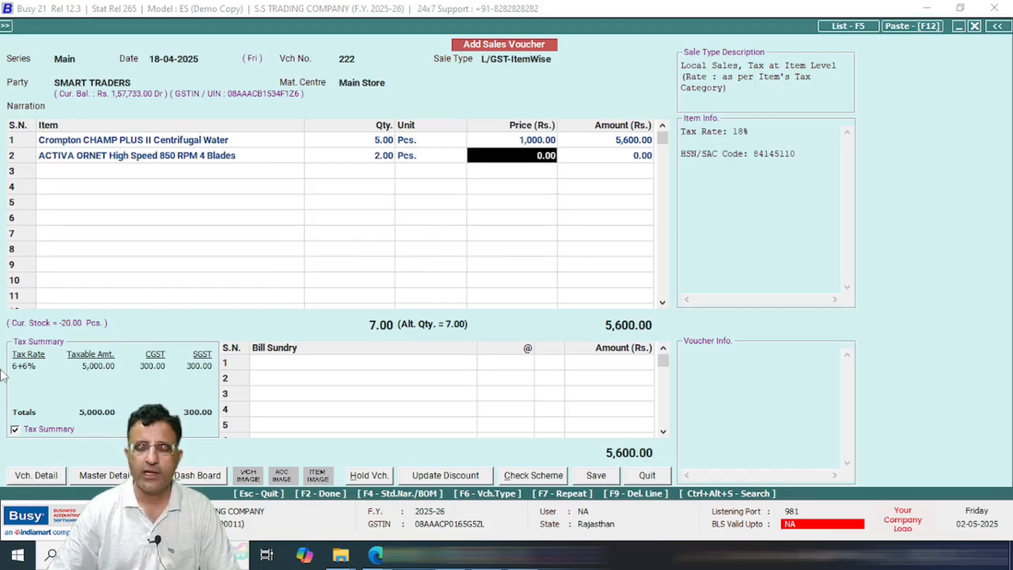
text(500)
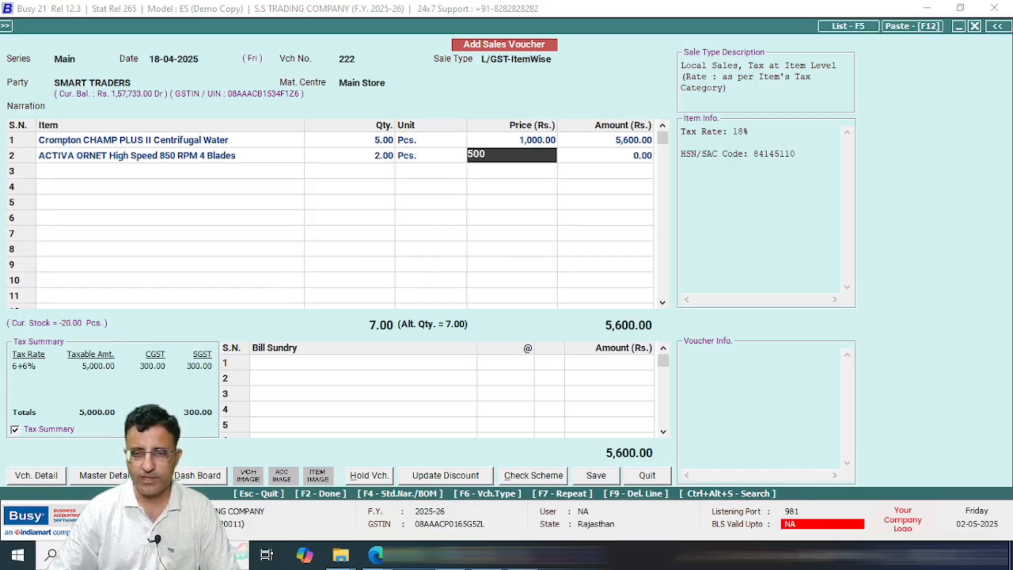
key(Return)
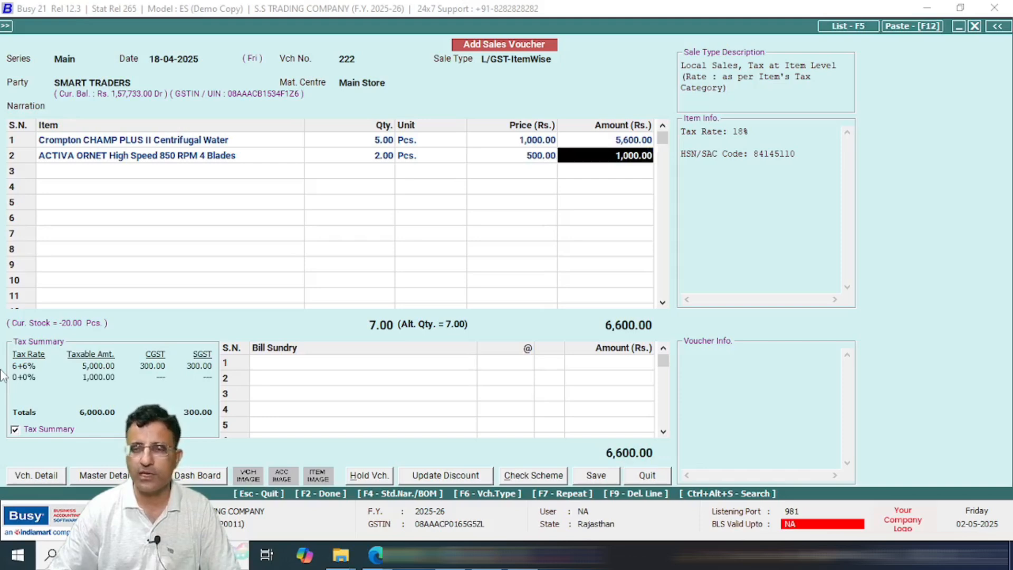
key(Return)
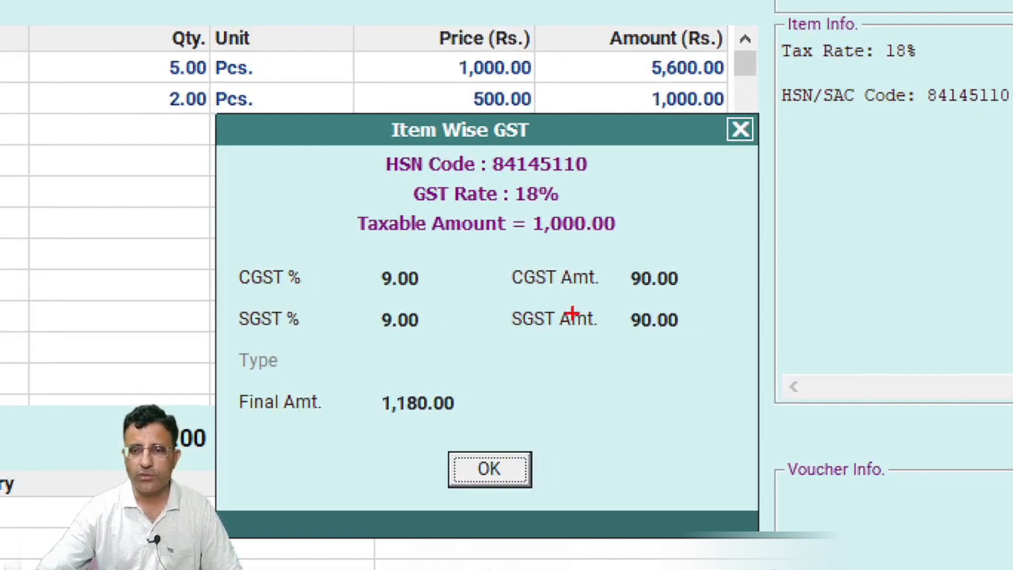
Step: Review the 9+9% GST breakdown (1,000.00 taxable, 90.00 each) and accept it, making the line 1,180.00
drag(617, 252, 713, 349)
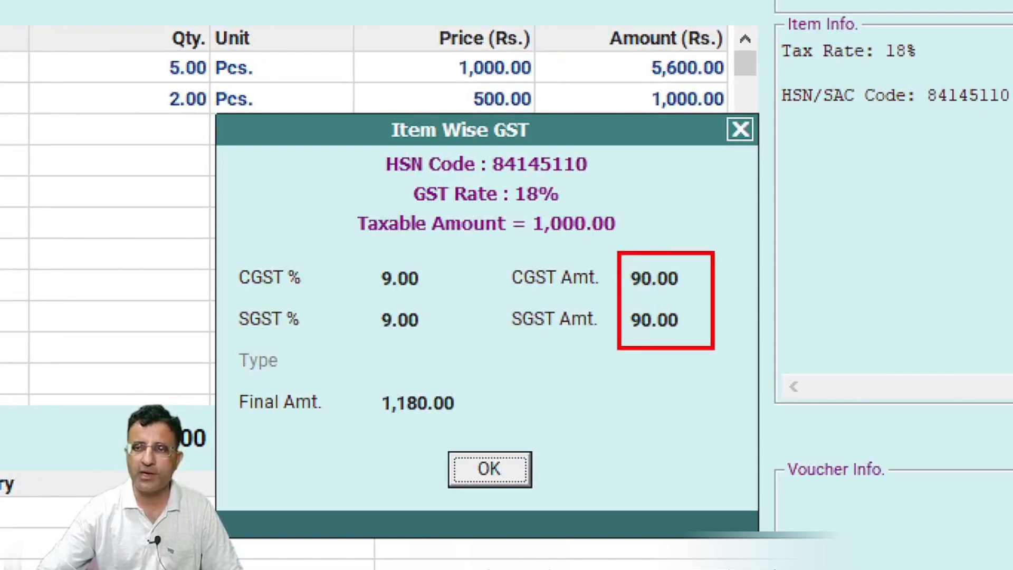
drag(373, 375, 501, 421)
drag(523, 205, 643, 245)
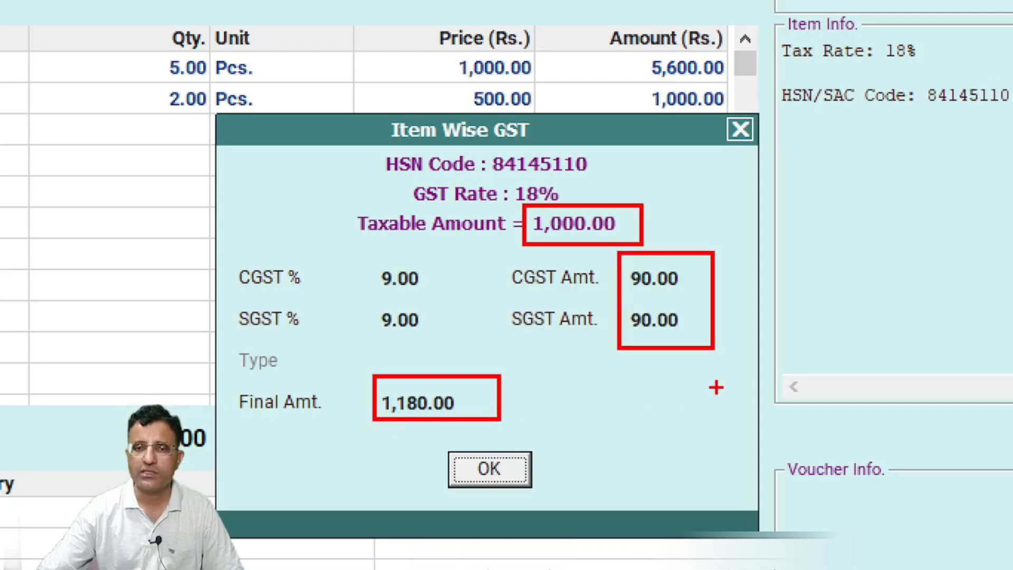
mouse_move(136, 85)
mouse_down()
mouse_move(138, 105)
mouse_move(84, 96)
mouse_up()
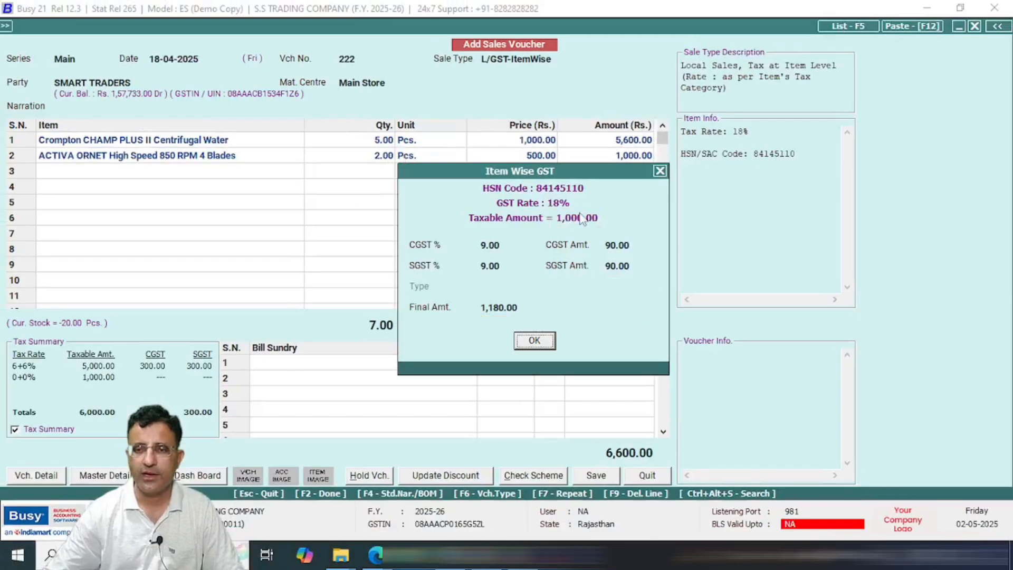
key(Return)
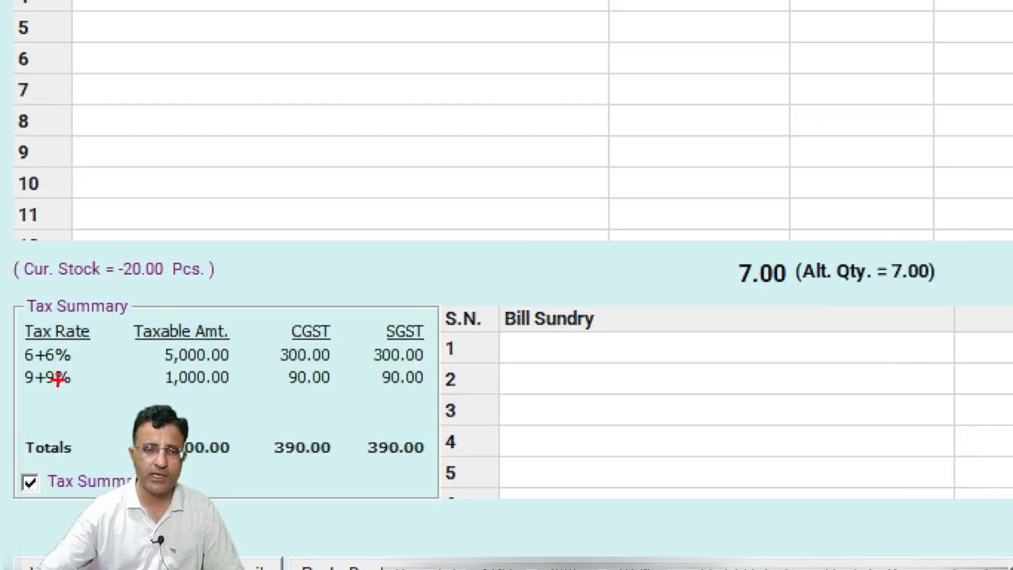
mouse_move(9, 367)
mouse_down()
mouse_move(153, 391)
mouse_move(430, 392)
mouse_move(451, 404)
mouse_up()
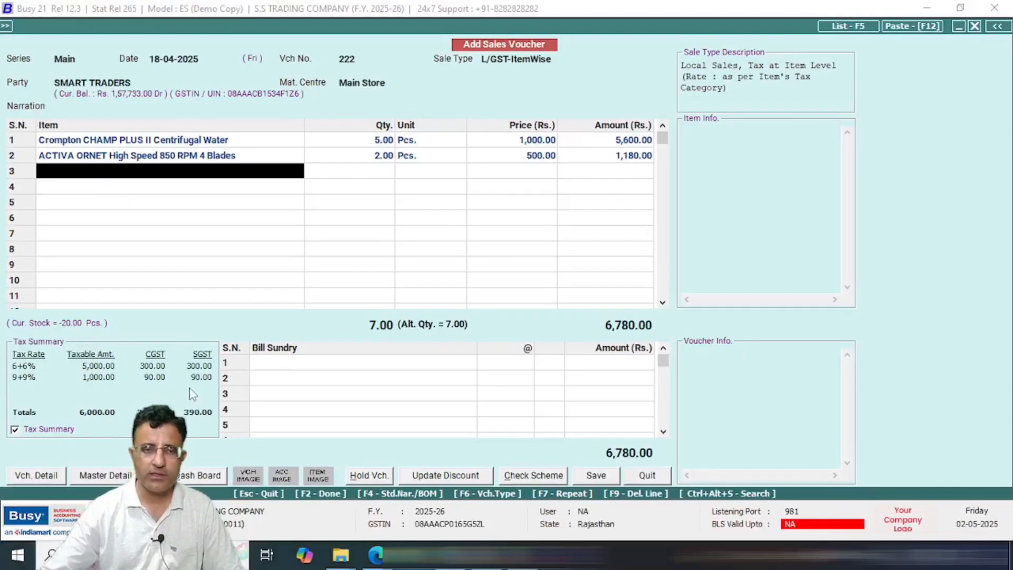
key(space)
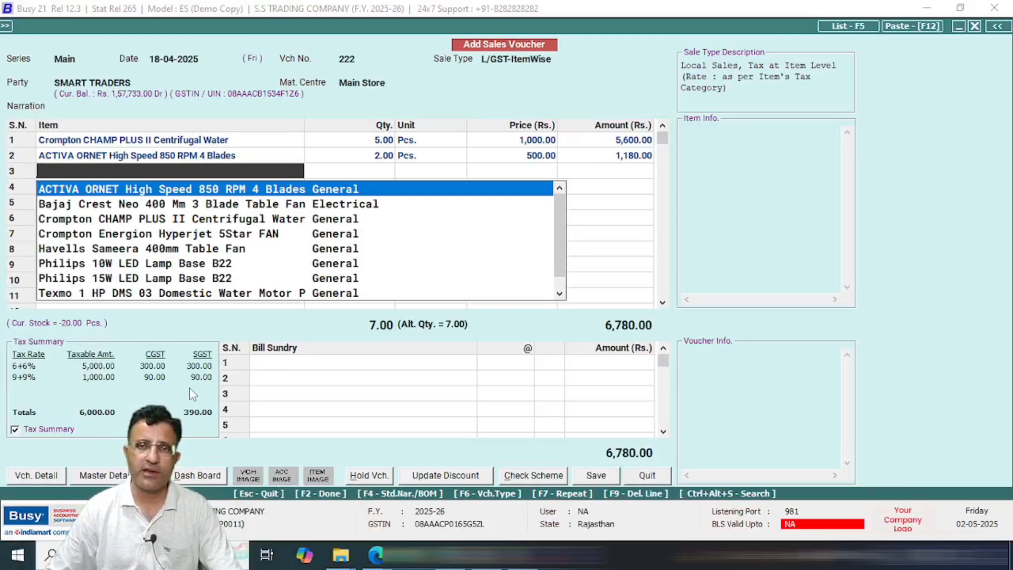
key(Return)
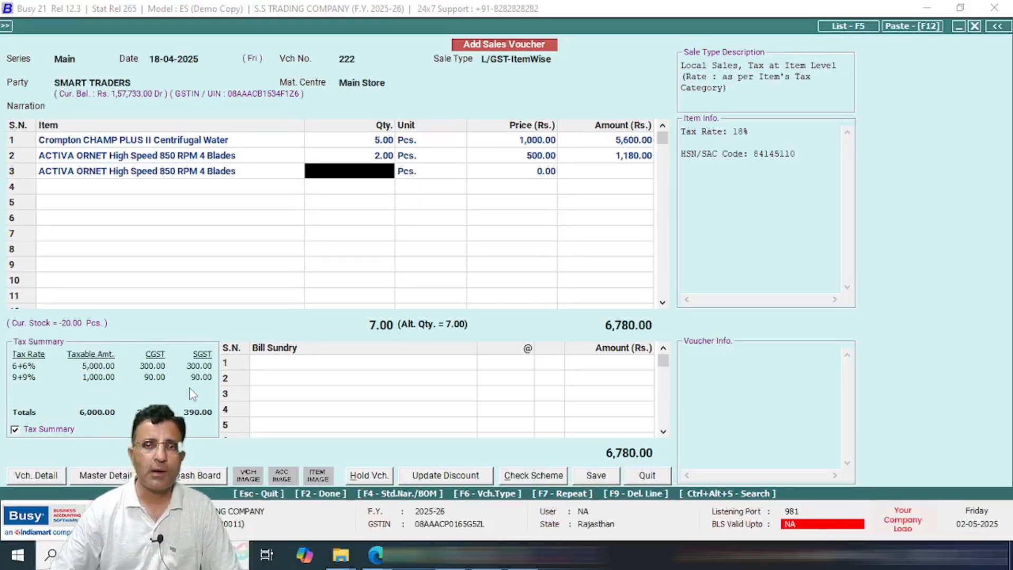
key(Left)
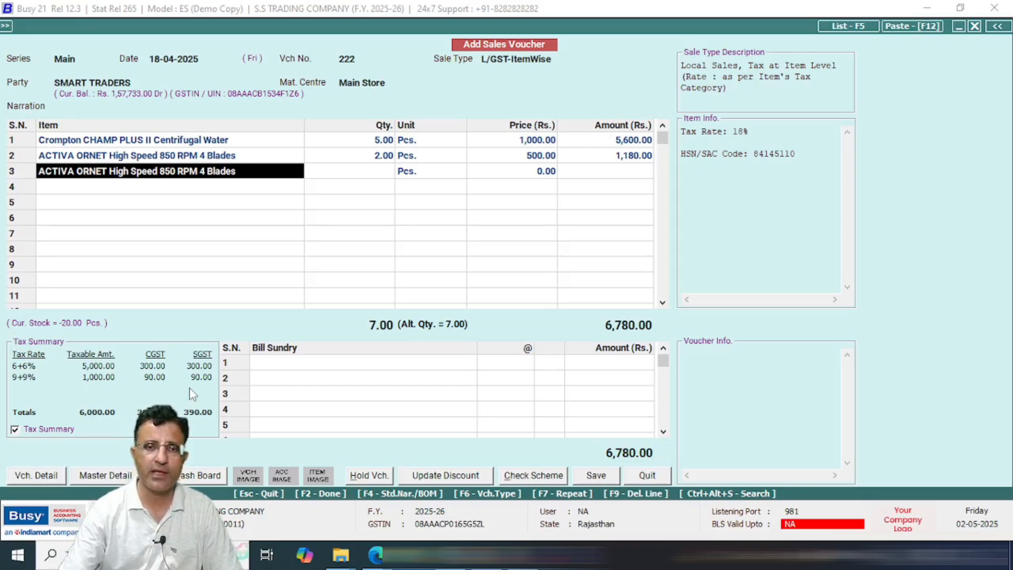
key(F9)
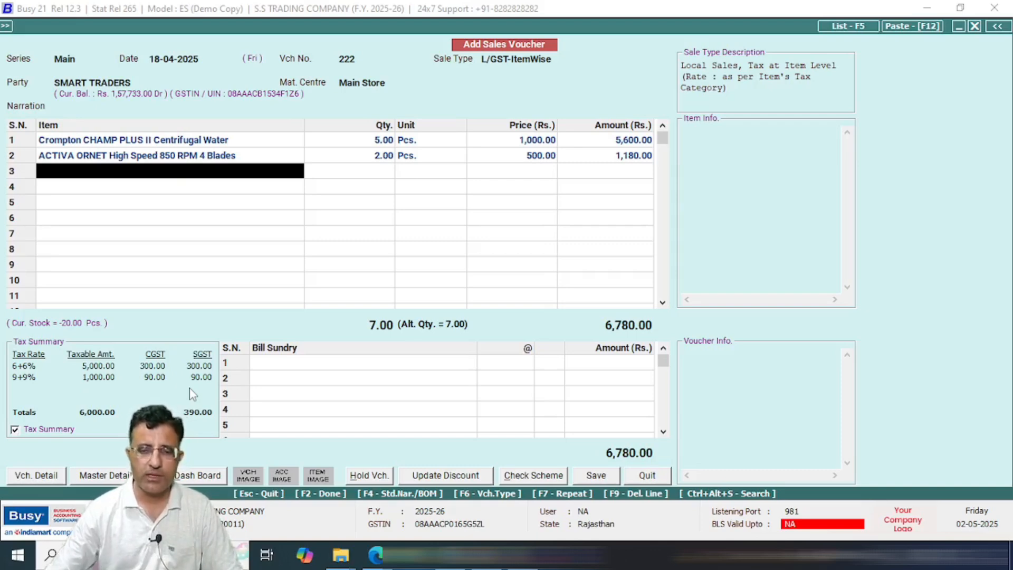
key(Return)
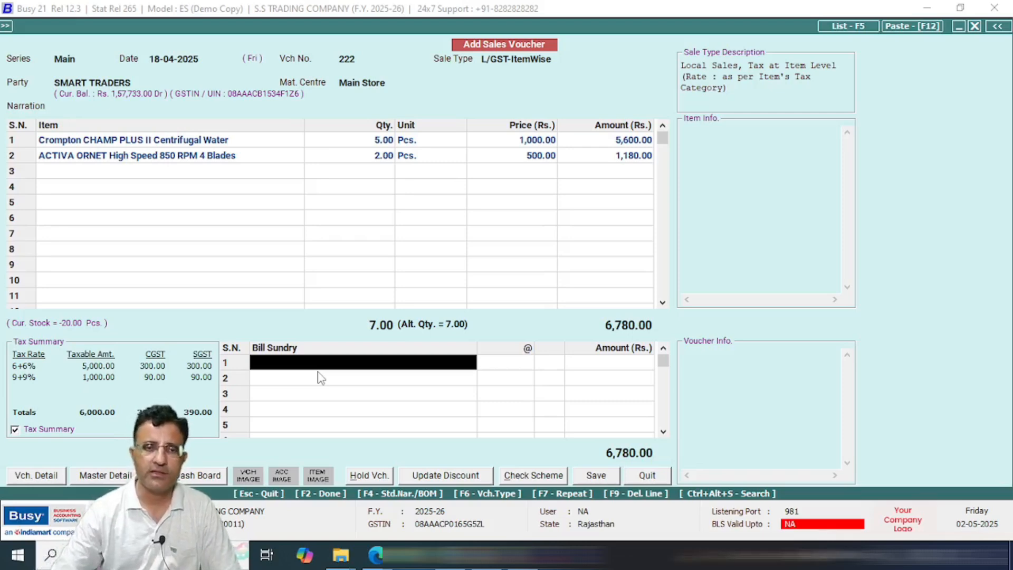
Step: Add a 1% Discount bill sundry of 67.80, bringing the total to 6,712.20
text(d)
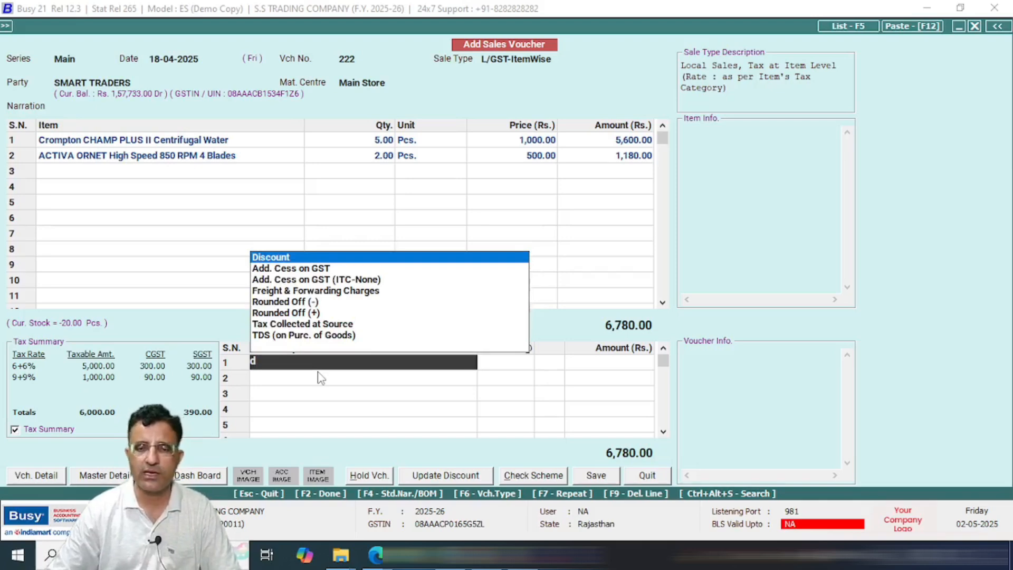
key(Return)
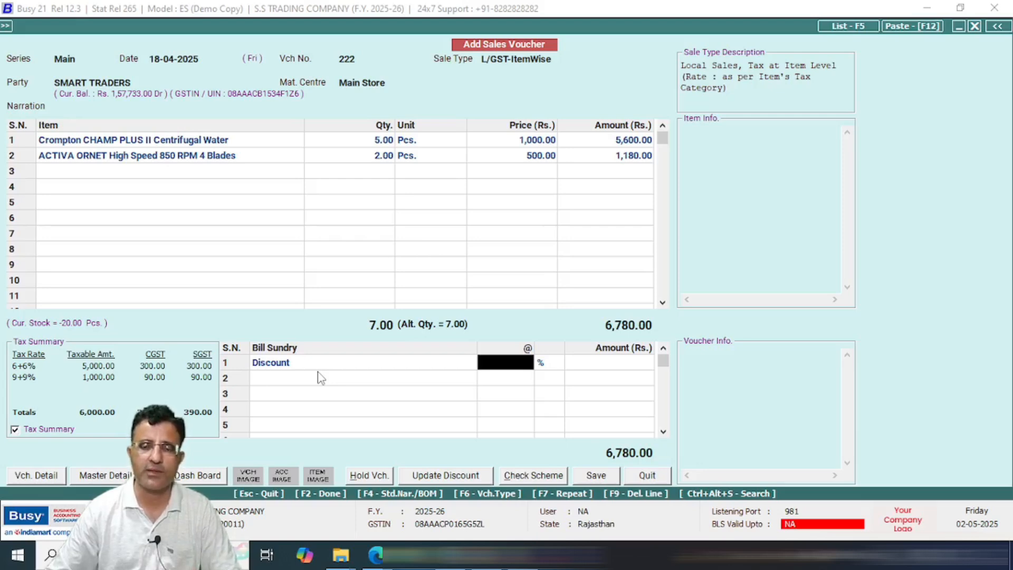
text(1)
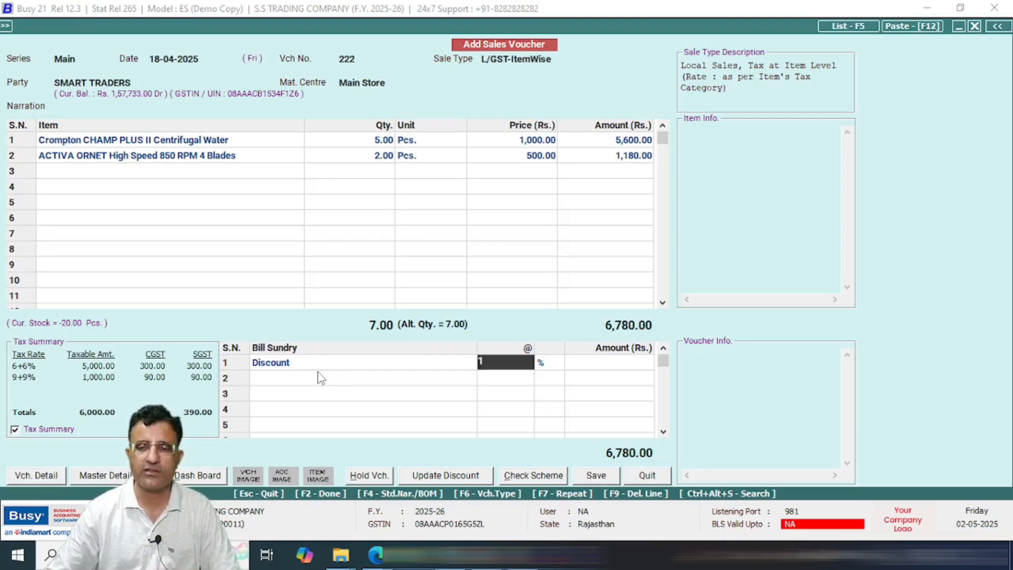
key(Return)
key(Return)
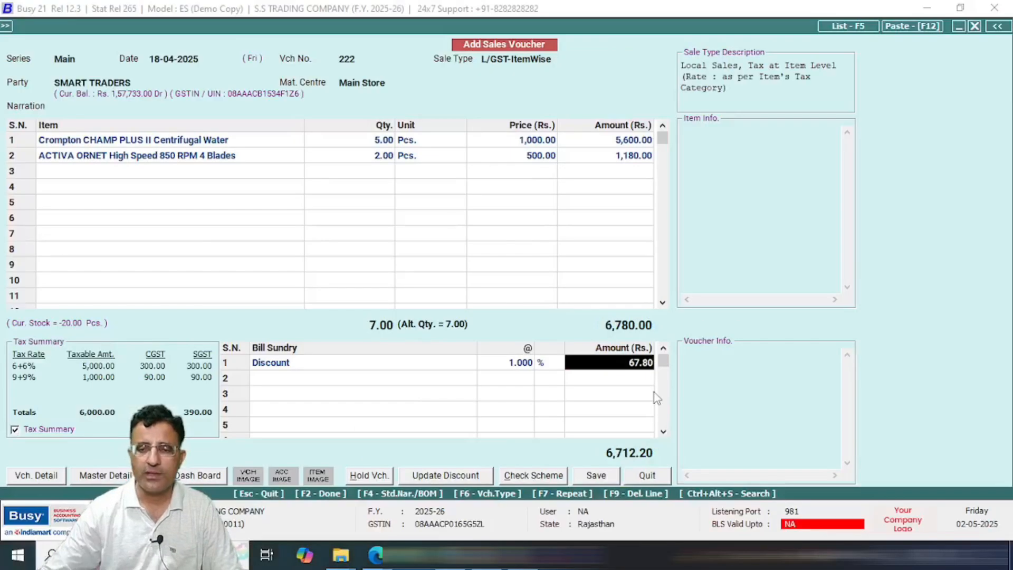
key(Return)
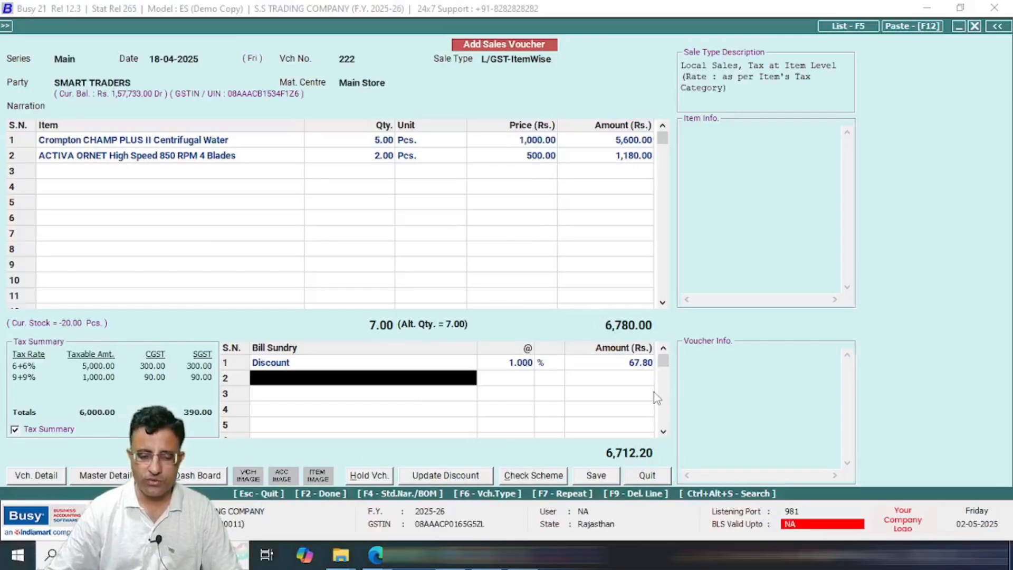
Step: Add a Rounded Off (-) bill sundry of 0.20 for a 6,712.00 total and leave the sundry grid
text(r)
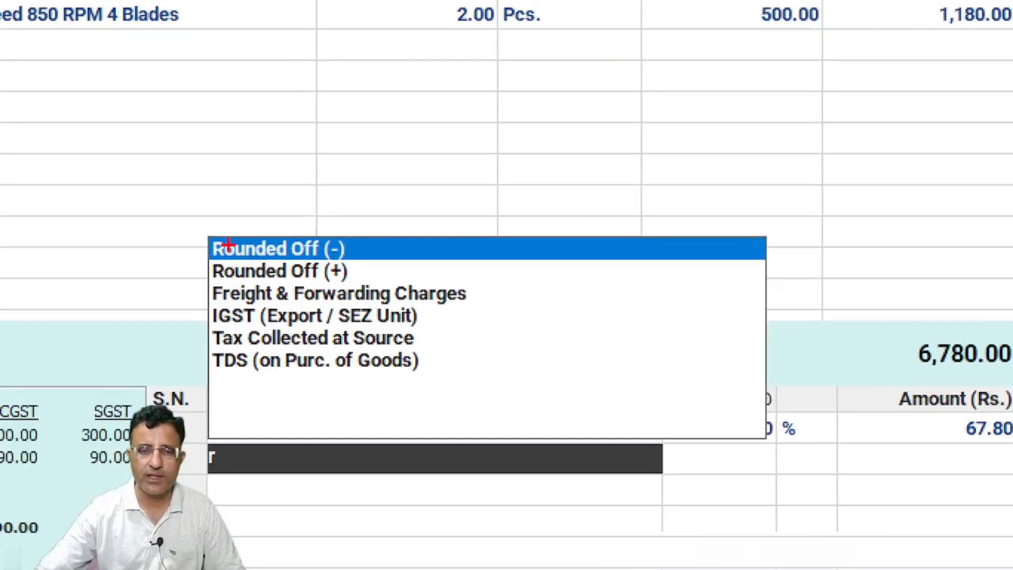
mouse_move(182, 222)
mouse_down()
mouse_move(194, 250)
mouse_move(367, 292)
mouse_up()
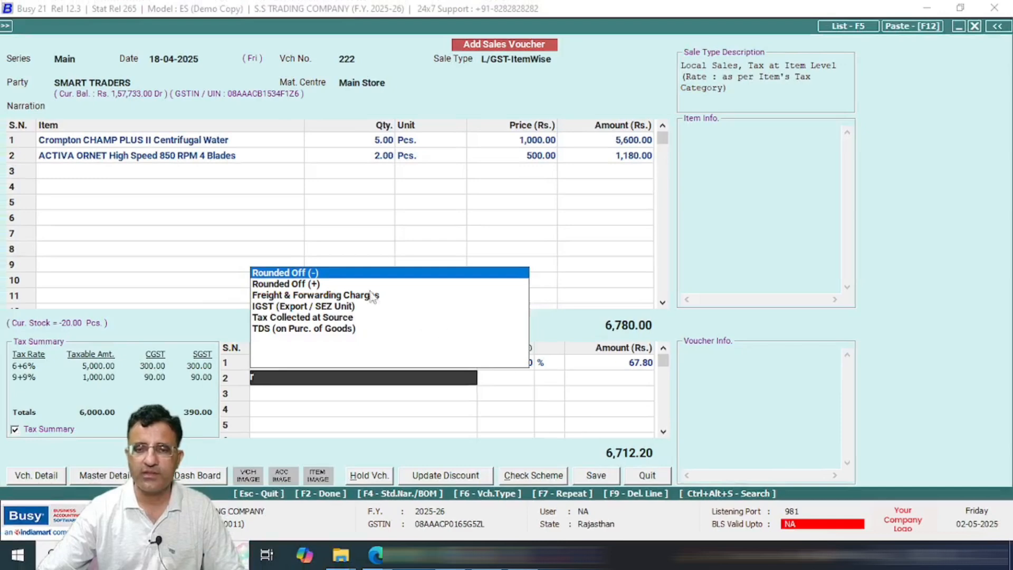
key(Return)
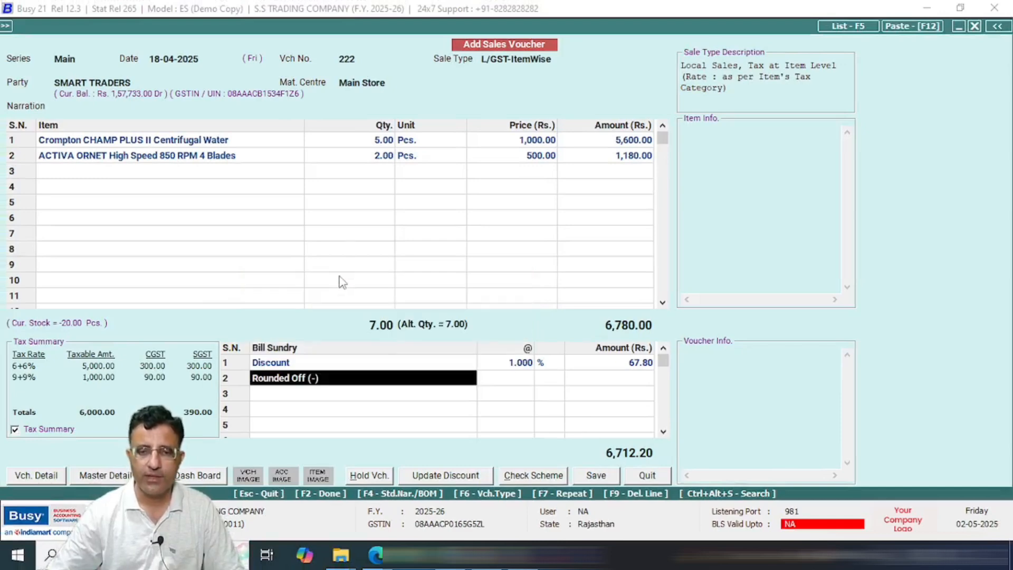
key(Return)
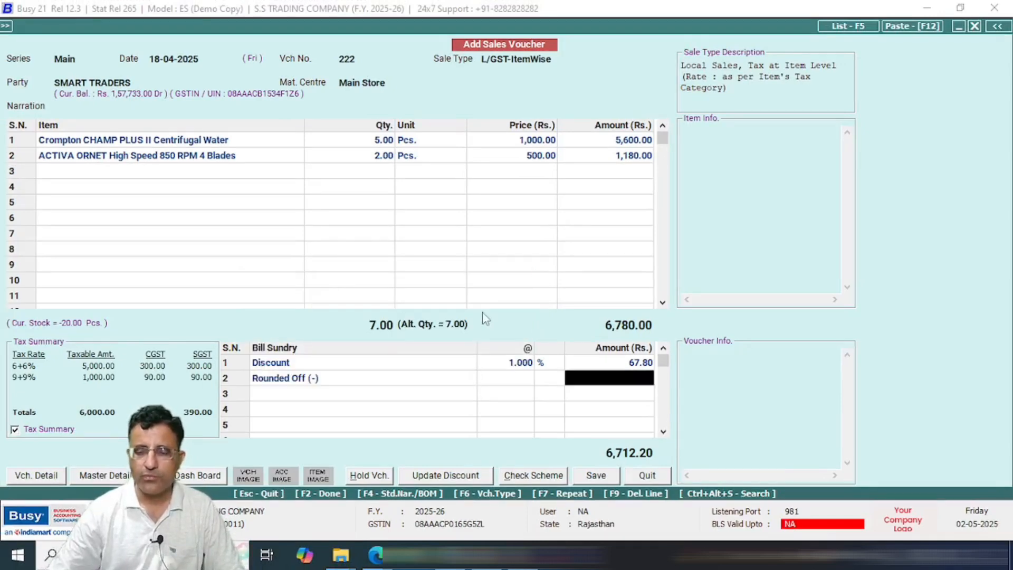
key(Return)
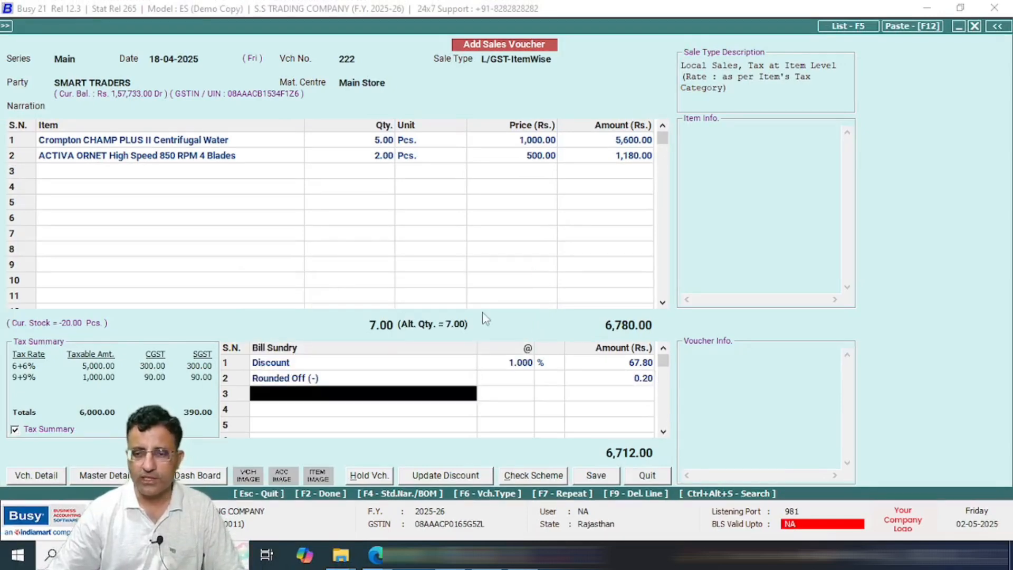
key(ctrl+1)
click(641, 456)
drag(541, 423, 685, 469)
key(Escape)
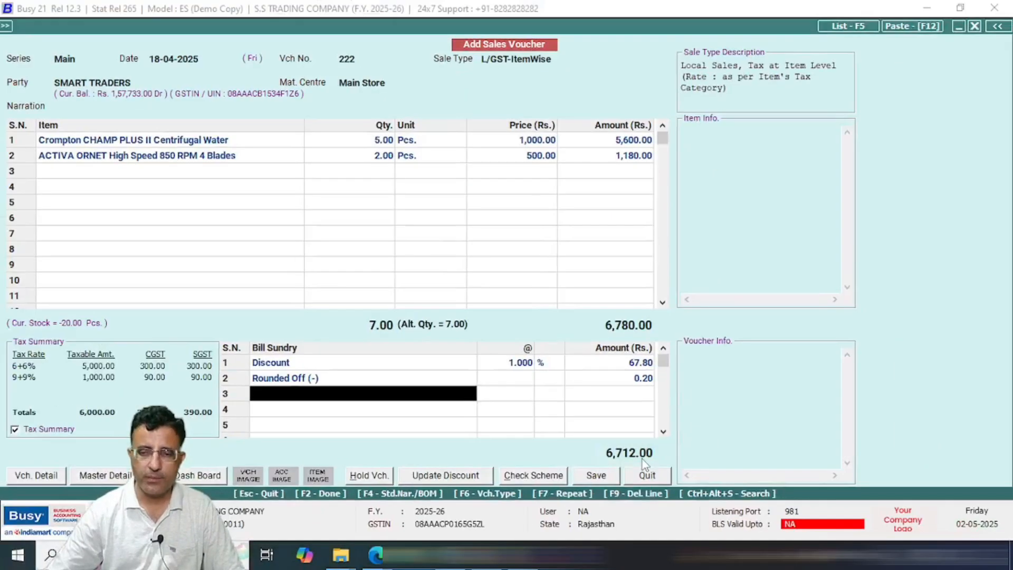
key(Return)
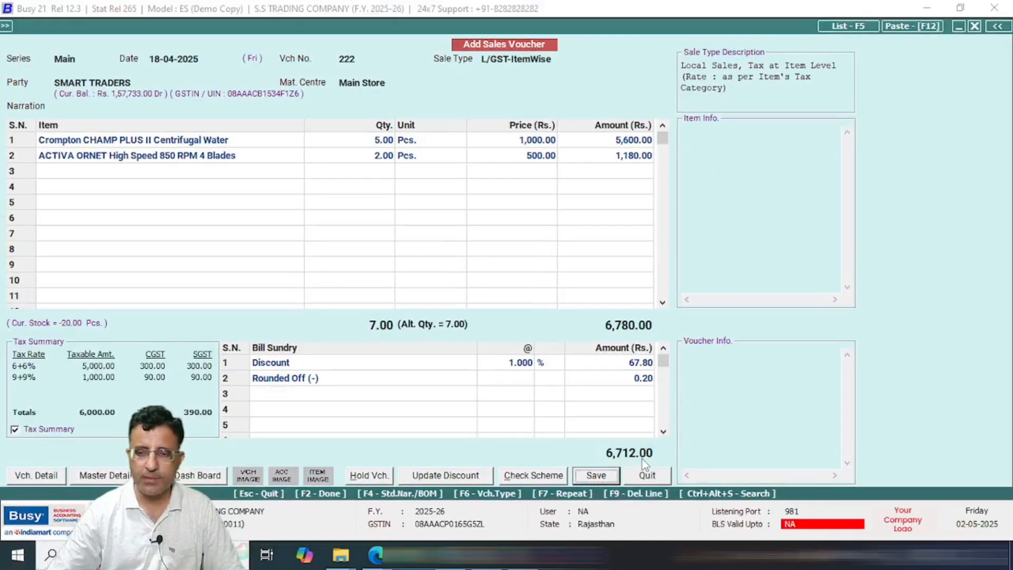
Step: Save the voucher and accept the new bill reference for 6,712.00
click(595, 475)
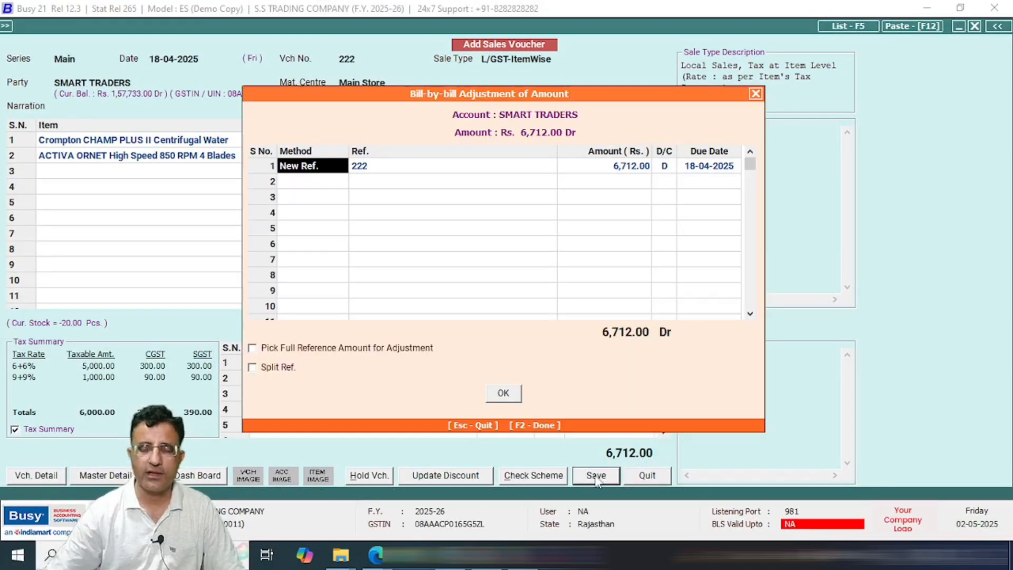
key(Return)
key(Return)
key(Return)
key(Return)
key(Return)
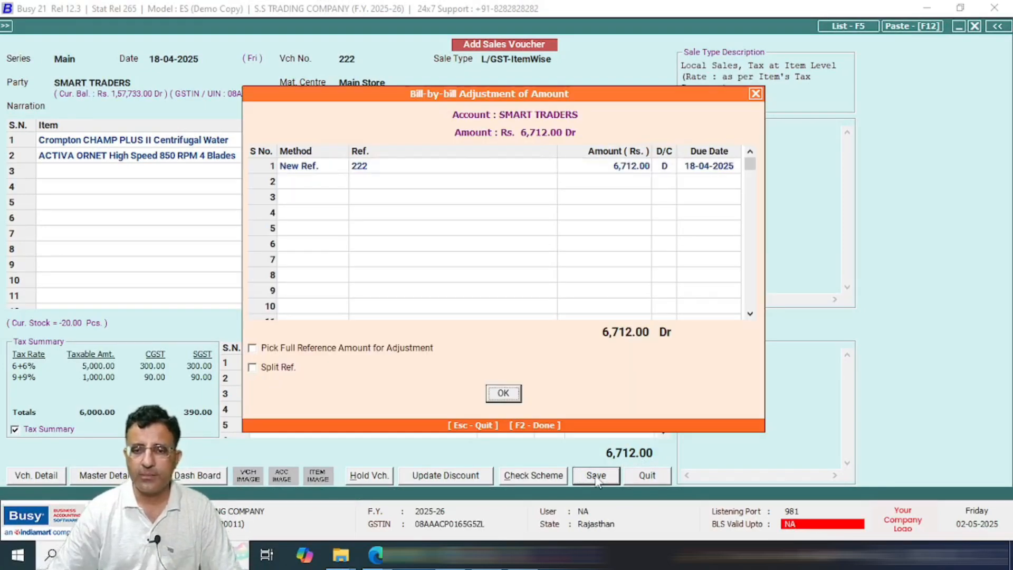
key(Return)
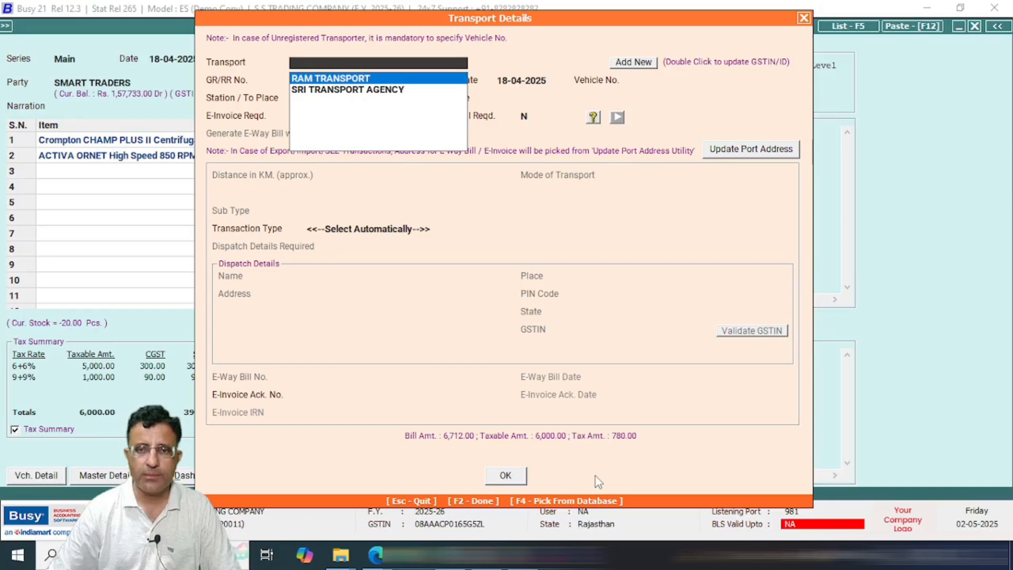
Step: Set RAM TRANSPORT as transporter with GR/RR number 55414 dated 18-04-2025
key(Return)
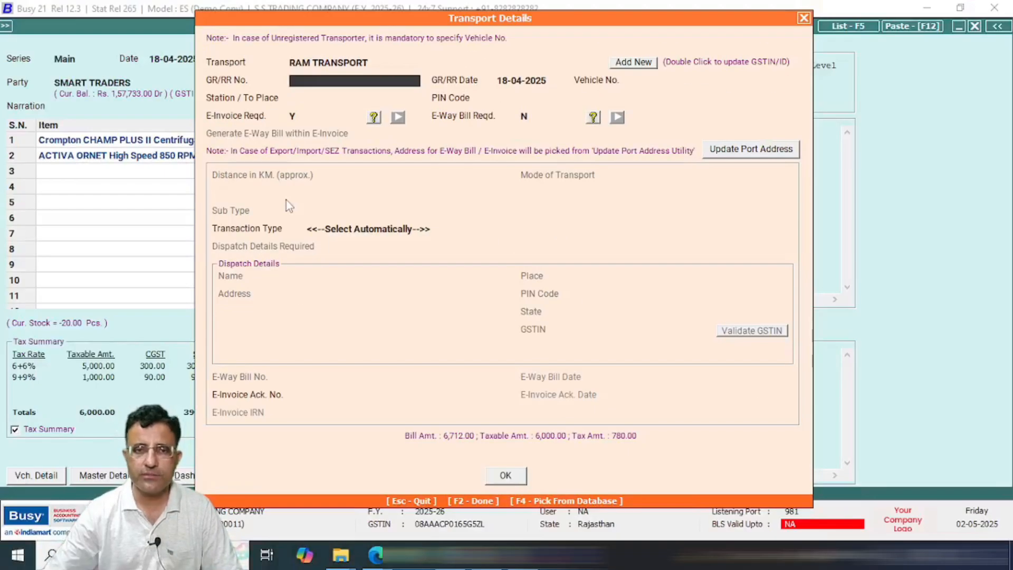
key(Up)
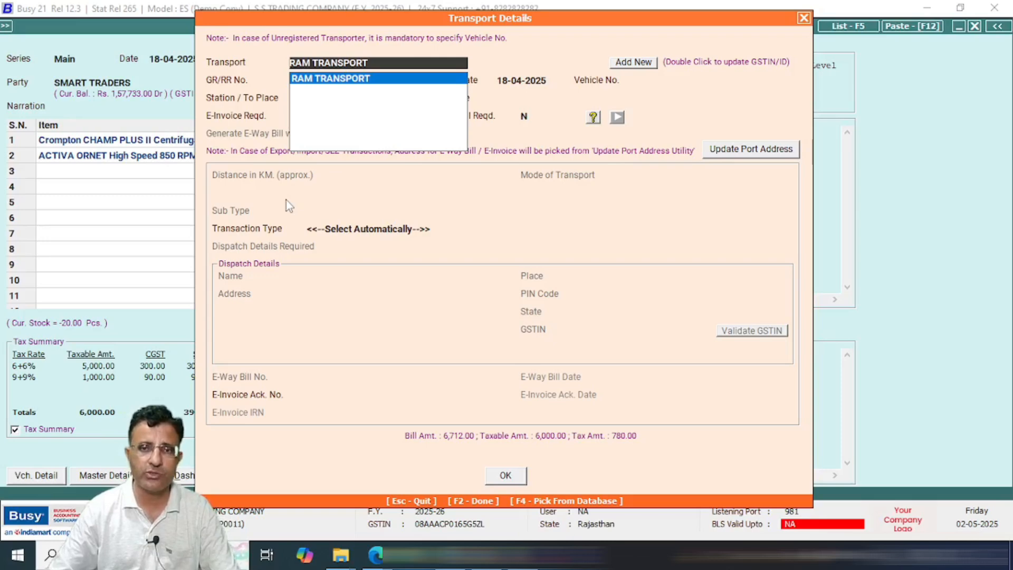
key(Return)
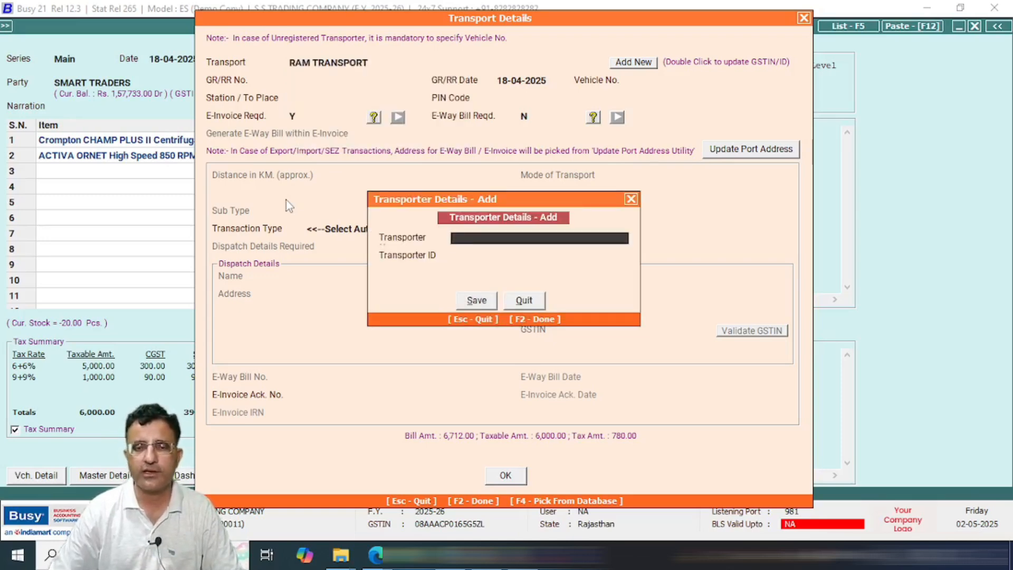
key(Escape)
key(Return)
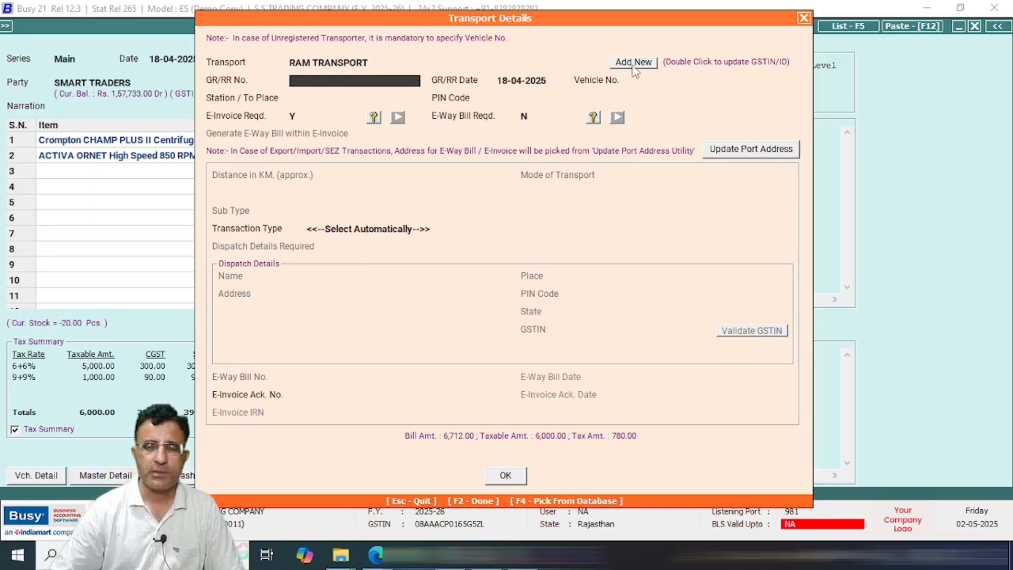
text(55414)
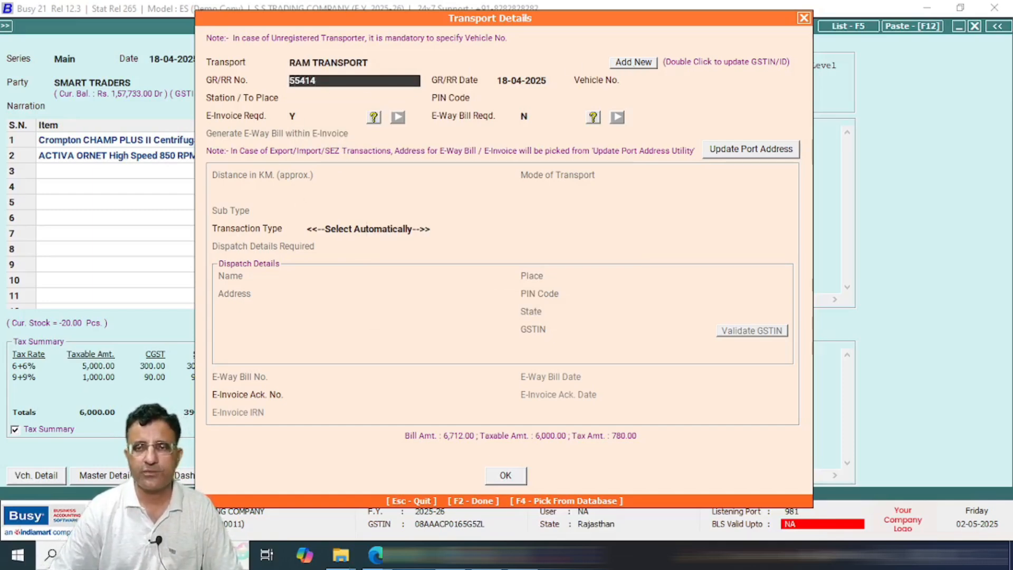
key(Return)
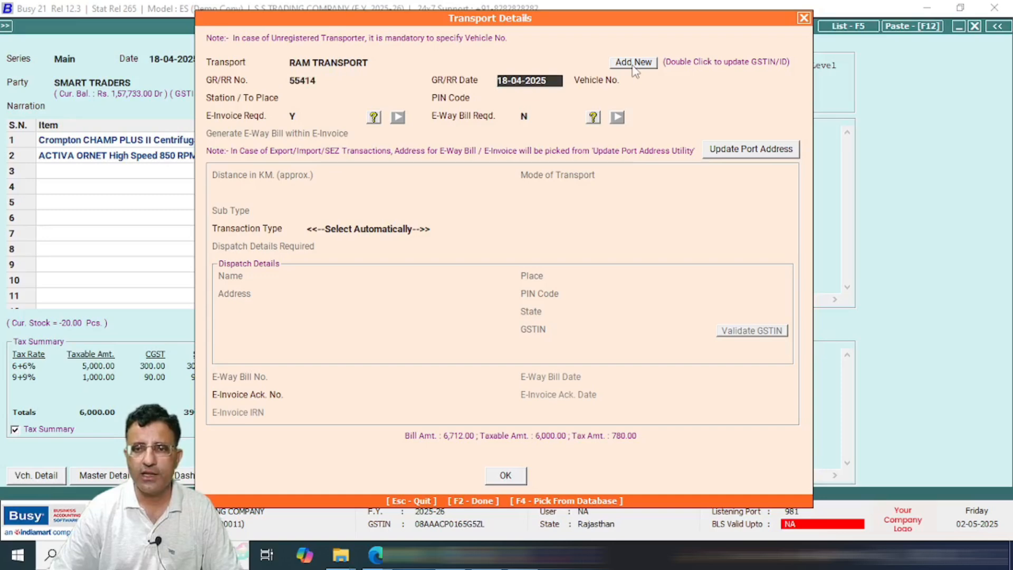
key(Return)
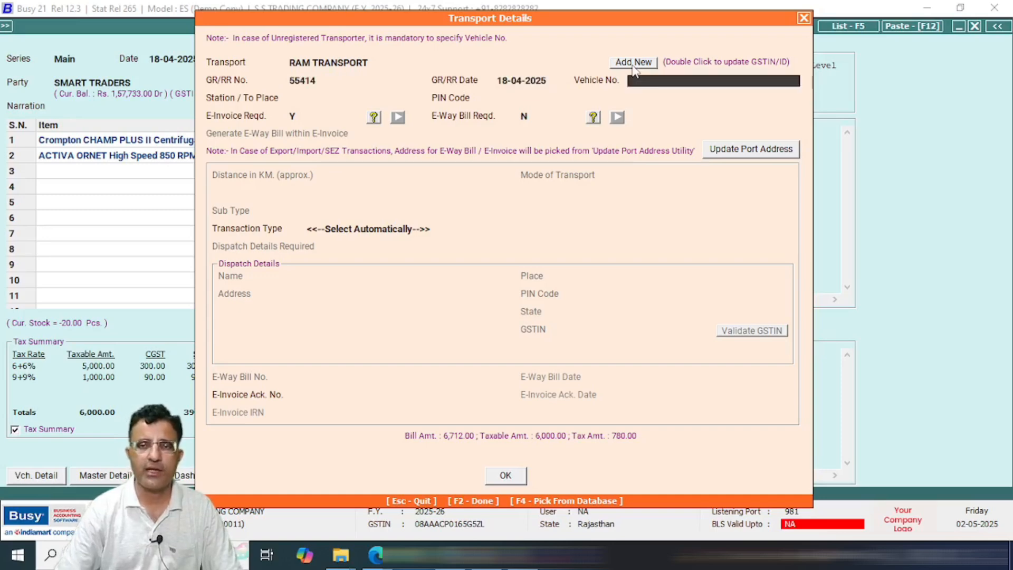
Step: Enter vehicle number RJ13GA0000 and destination station RSNR
text(RJK)
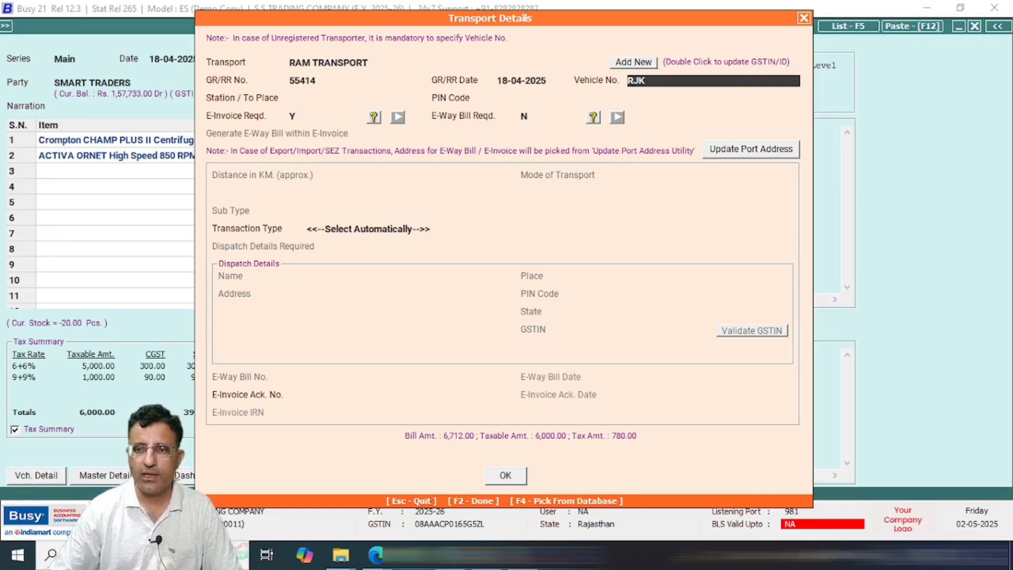
key(BackSpace)
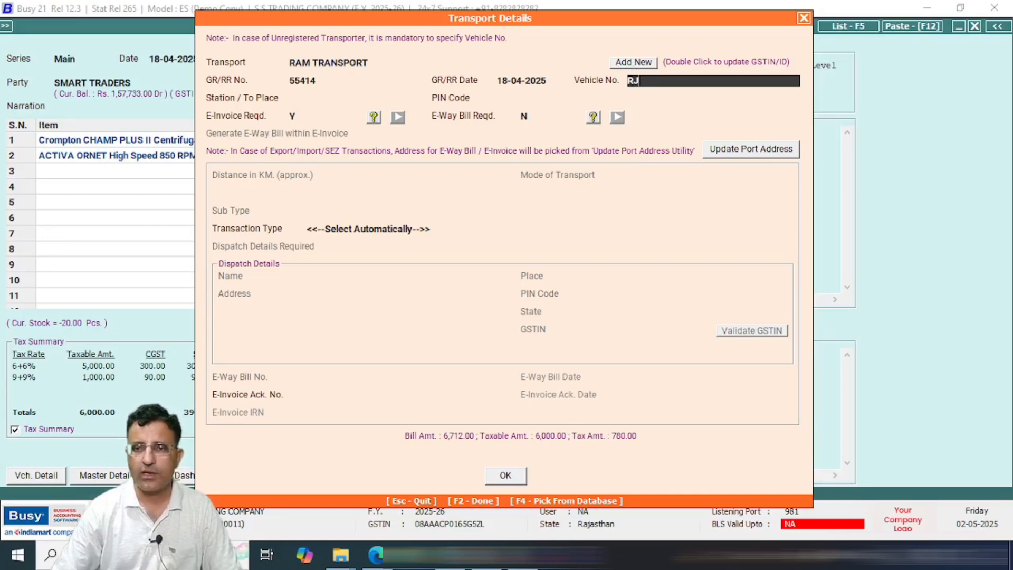
text(13GA0000)
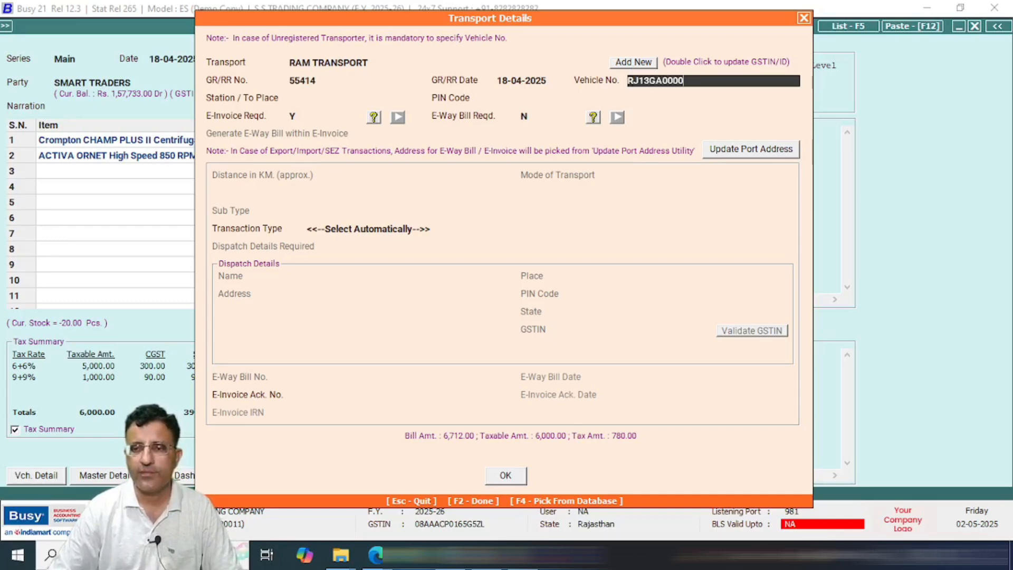
key(Return)
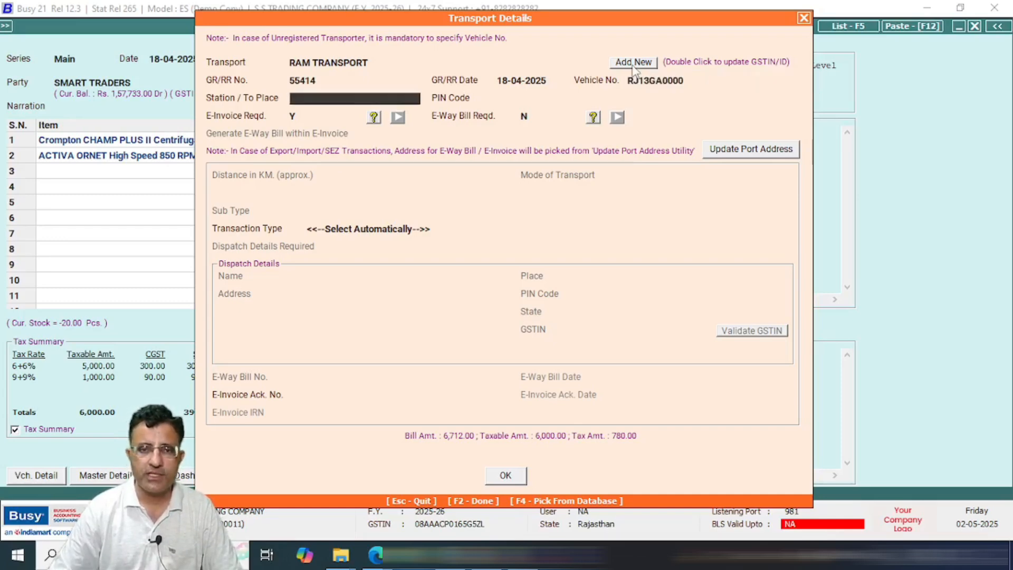
text(RSNR)
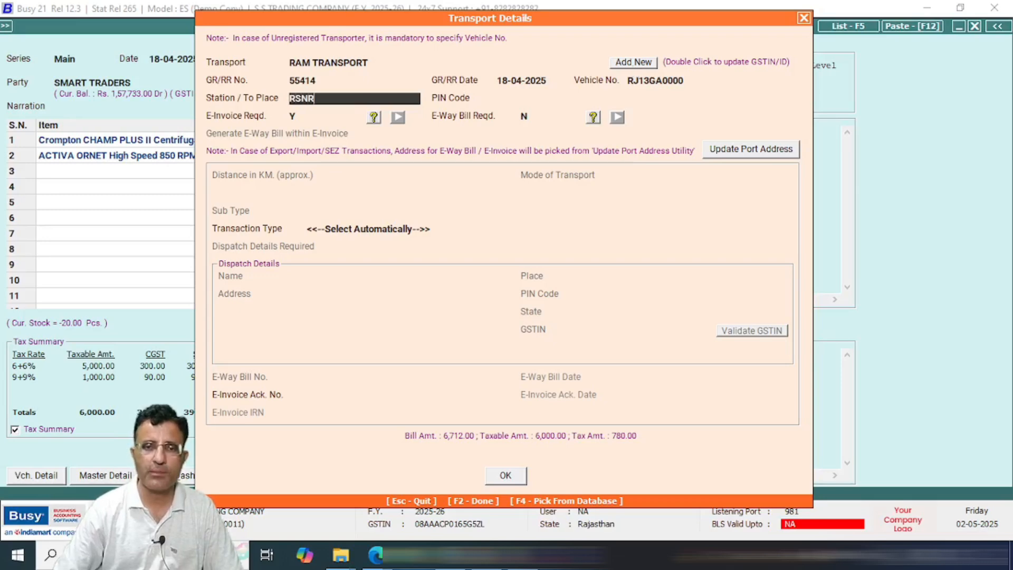
key(Return)
Step: Fill the destination PIN and set e-invoice, e-way bill and e-way-within-e-invoice to Y
text(335051)
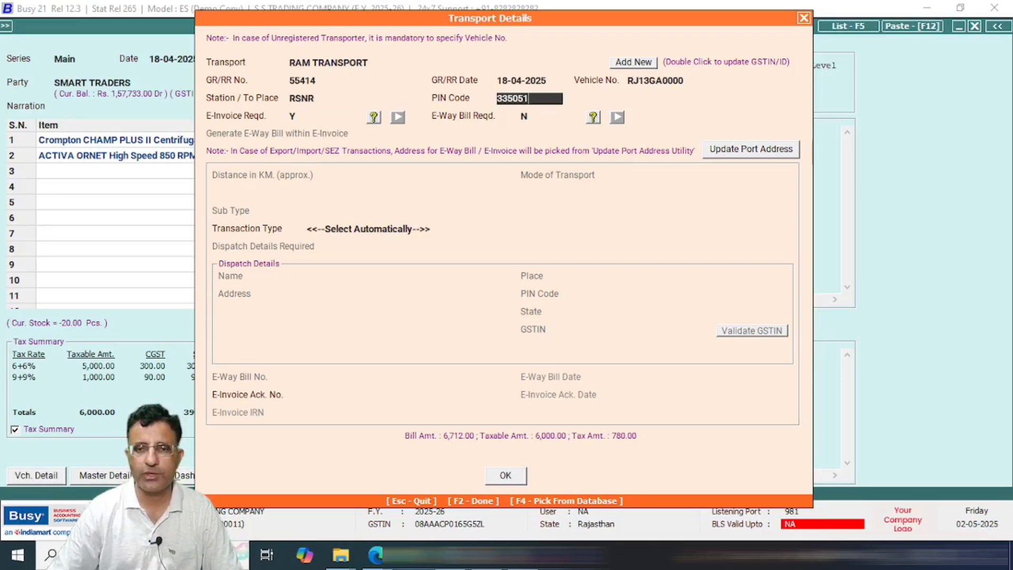
key(Return)
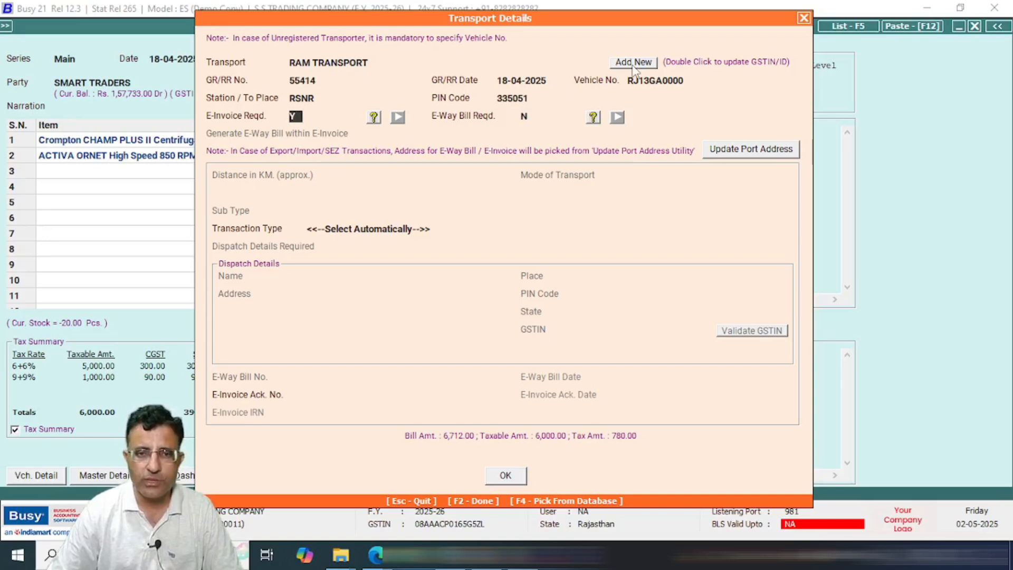
key(Return)
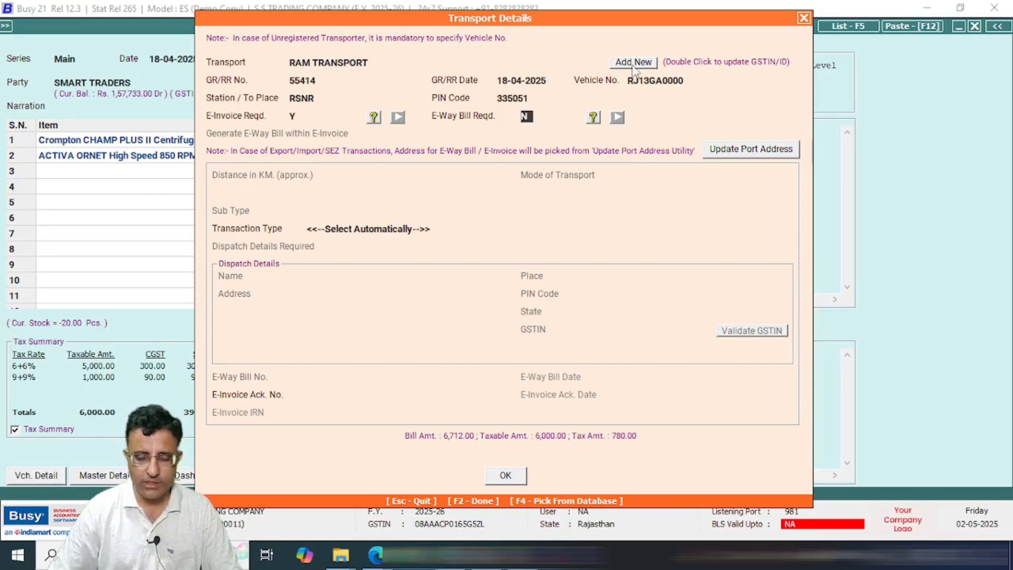
text(Y)
key(Return)
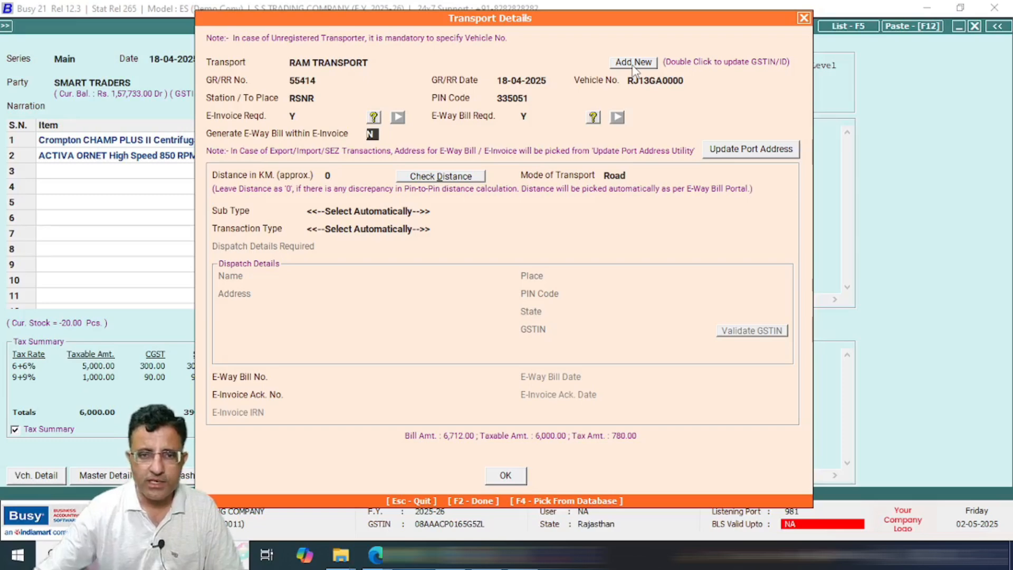
text(y)
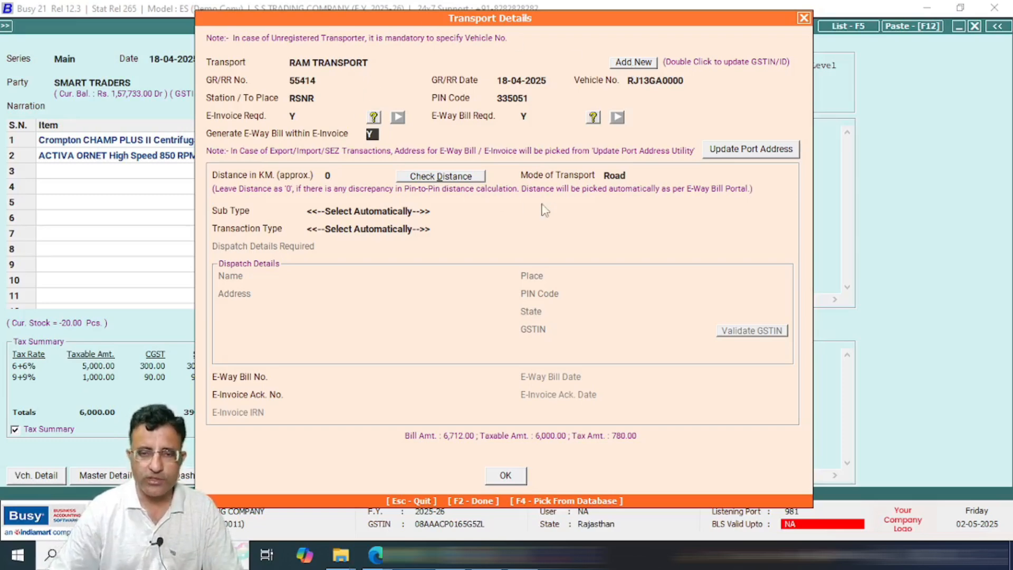
key(Return)
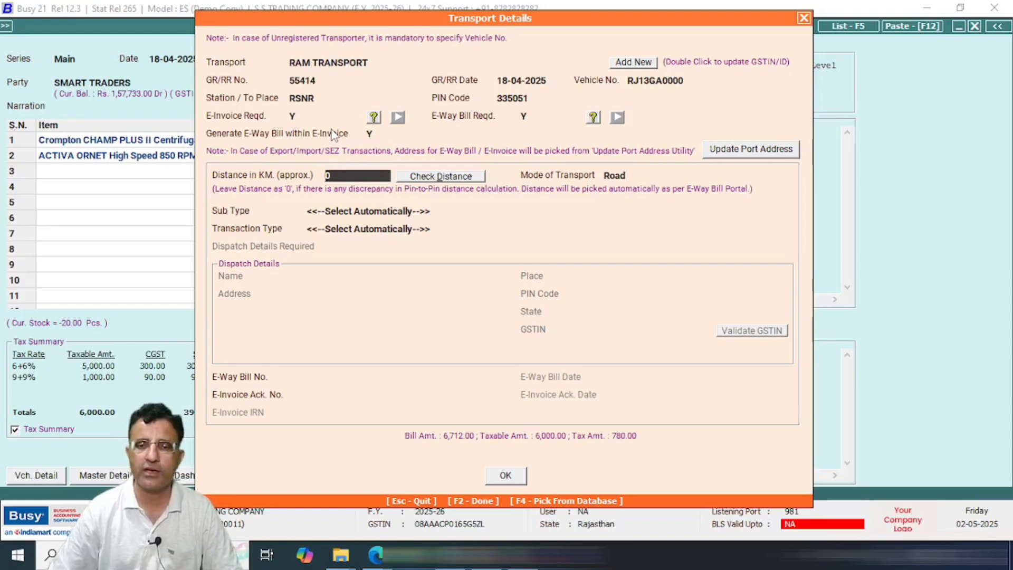
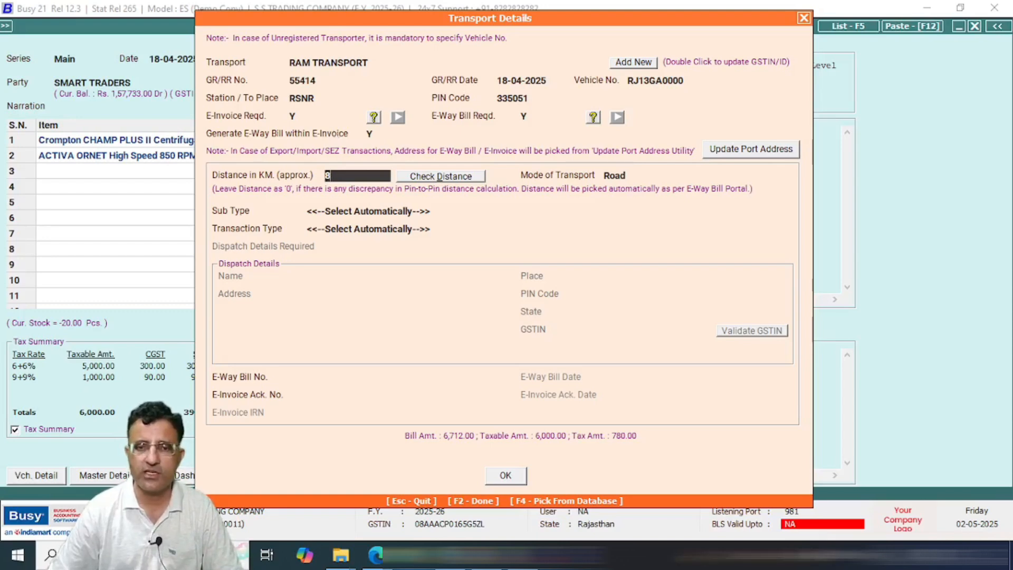
Step: Set an 80 km distance, Road transport, Supply sub type and Regular transaction type
key(Return)
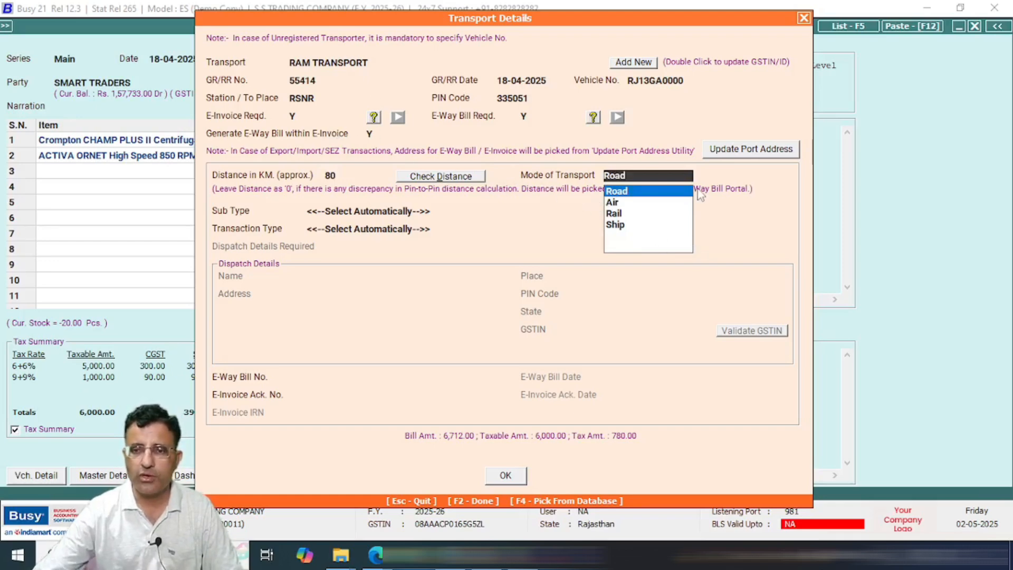
key(Return)
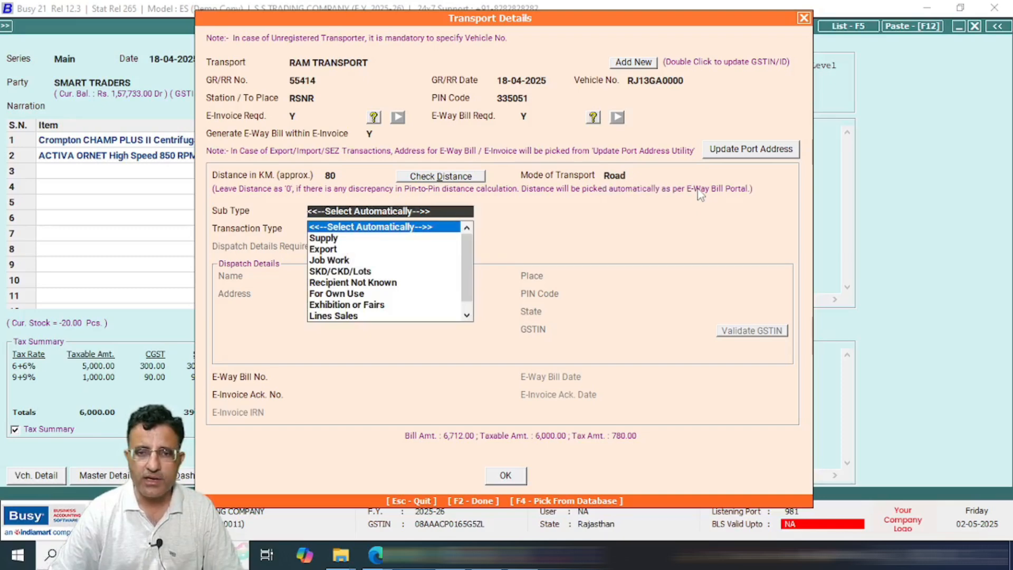
key(Down)
key(Return)
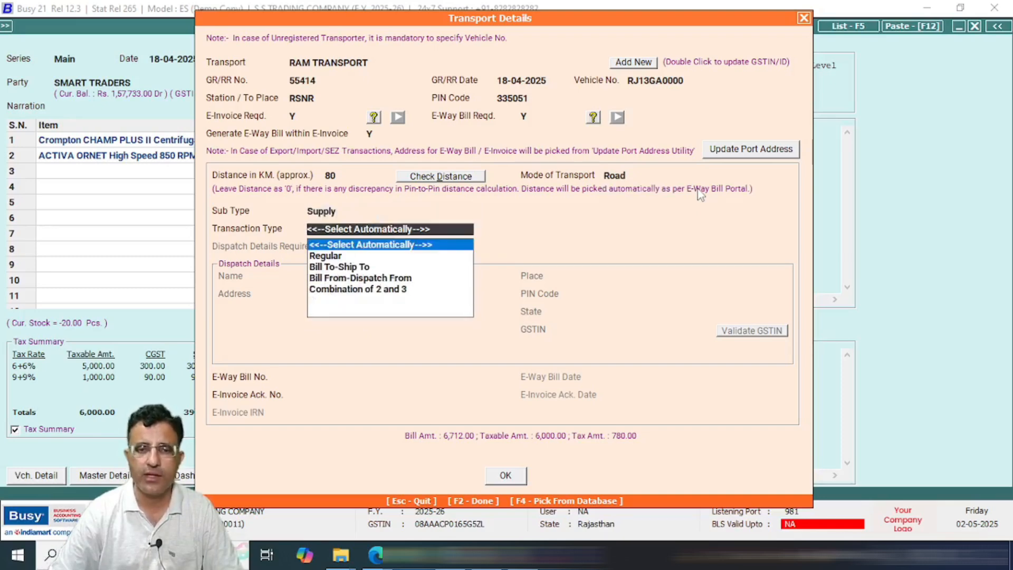
key(Down)
key(Return)
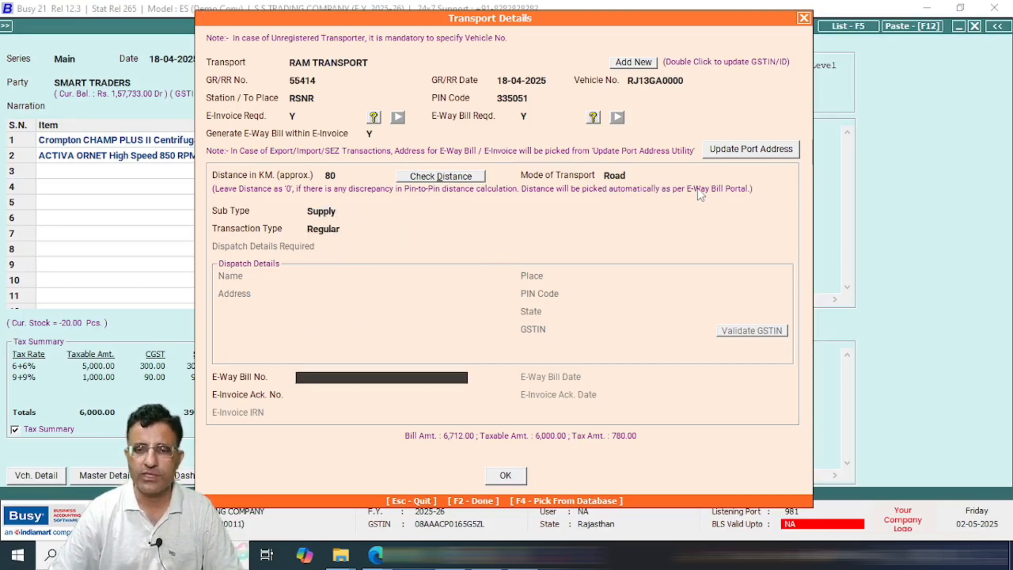
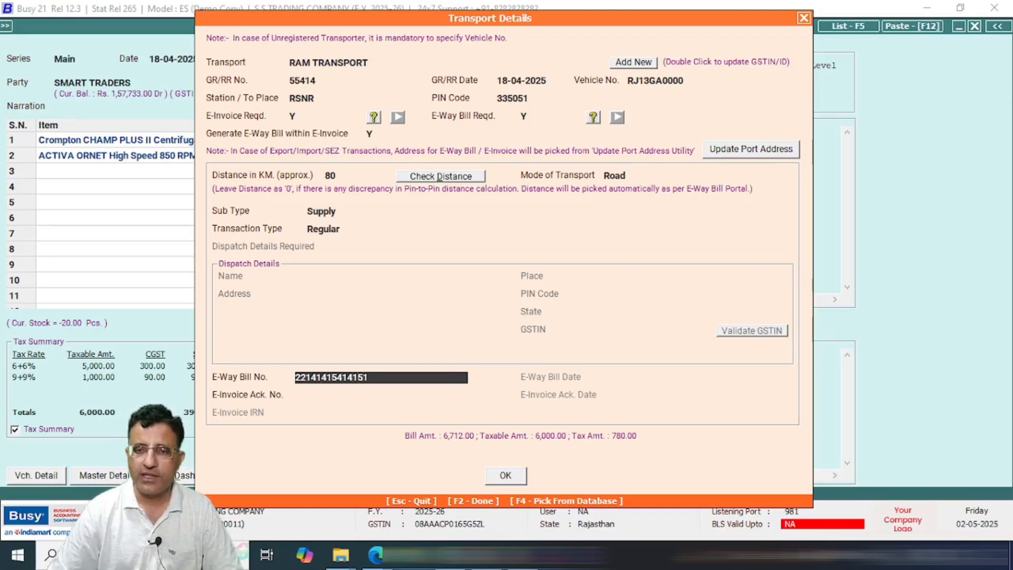
key(Return)
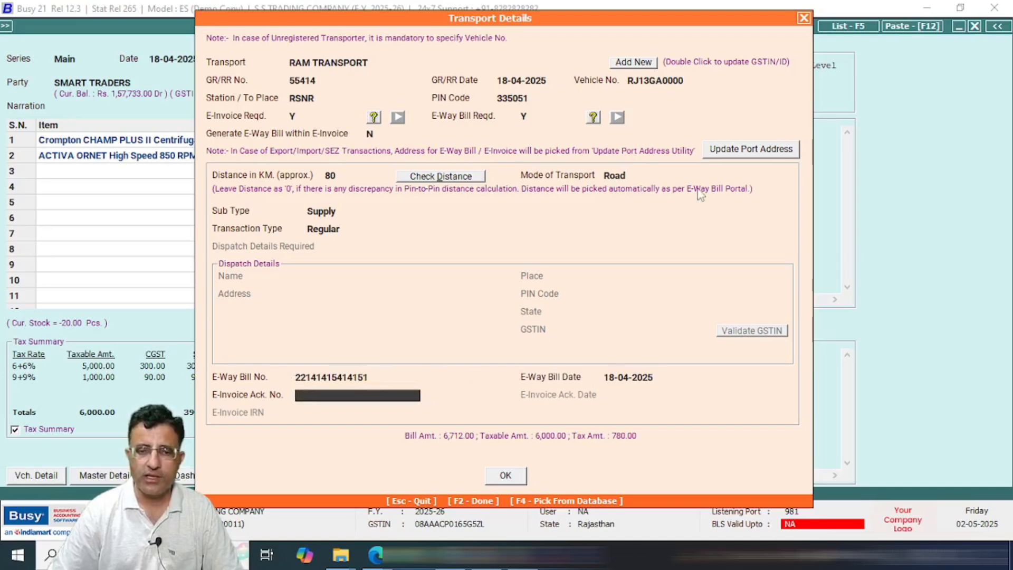
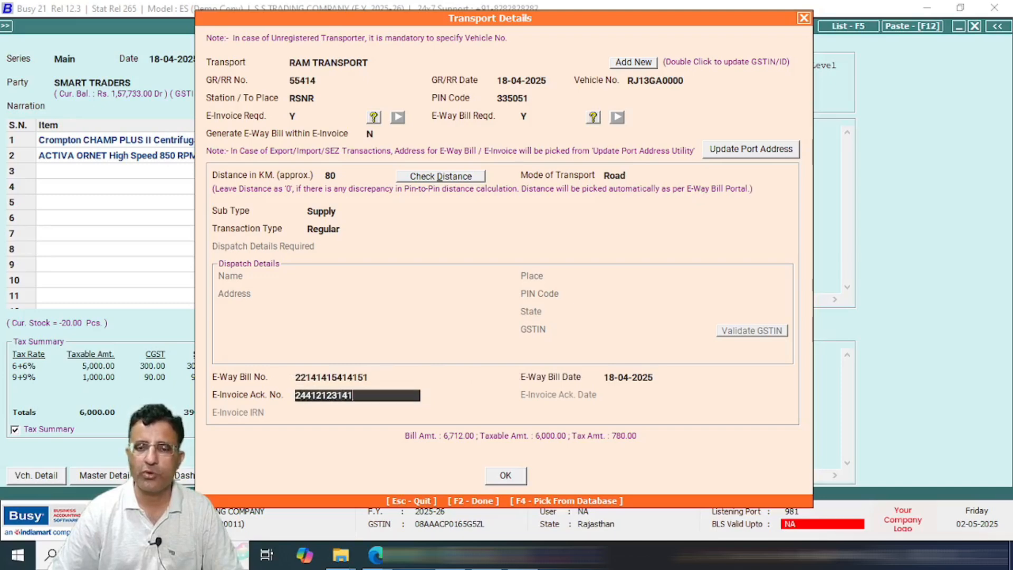
key(Return)
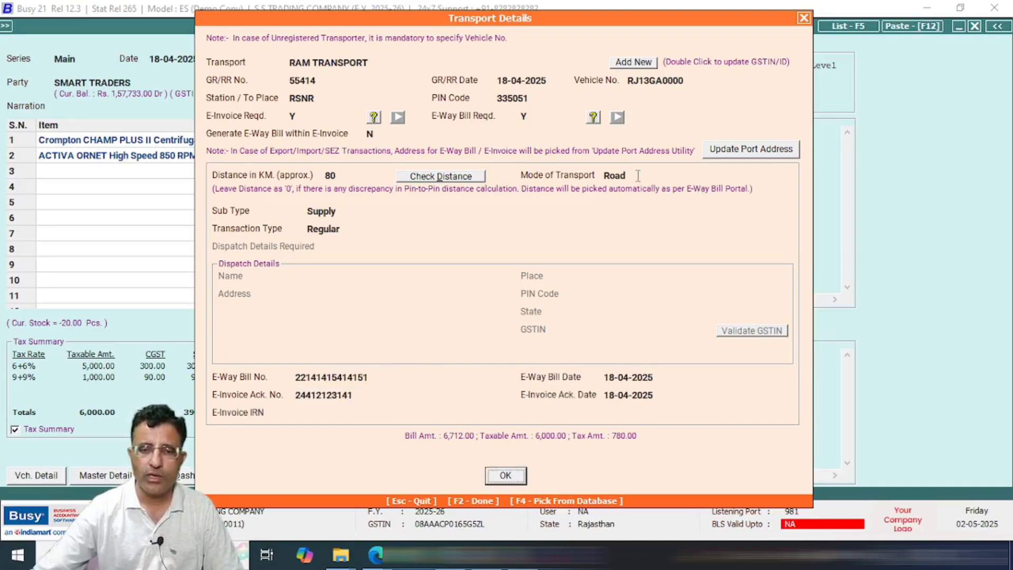
click(339, 414)
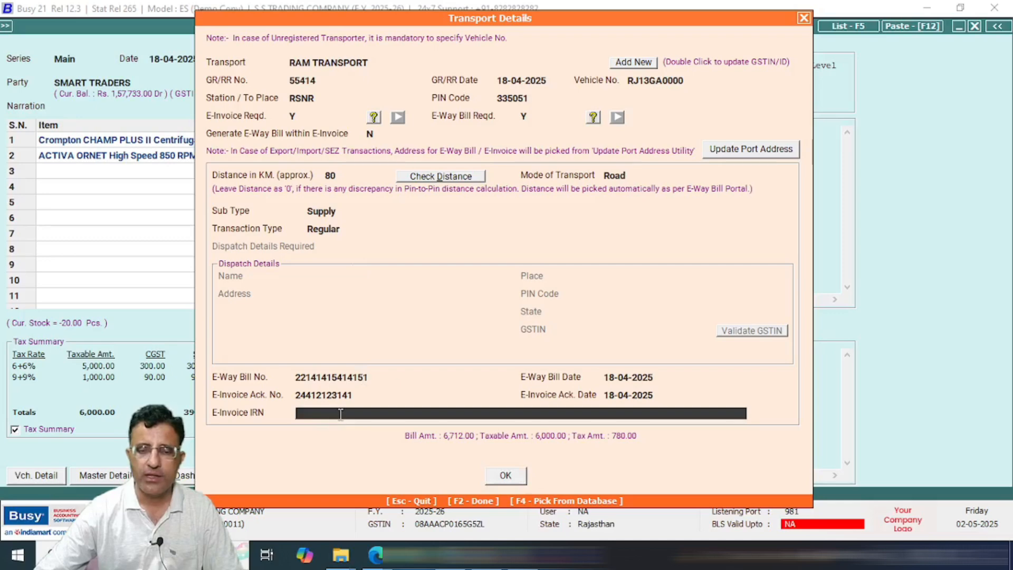
text(5345345L43K5L;K4;LK5;LK45)
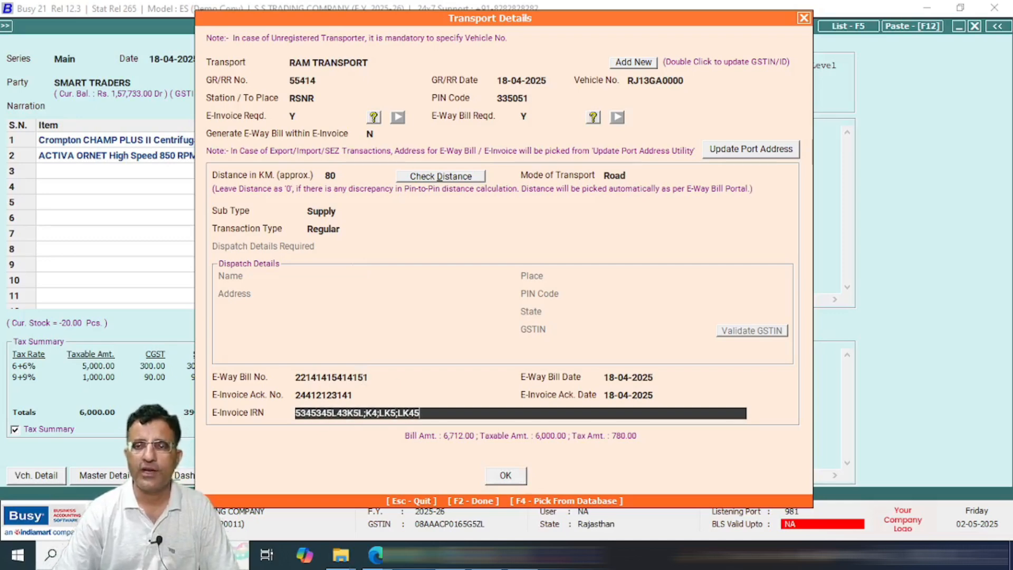
text(5)
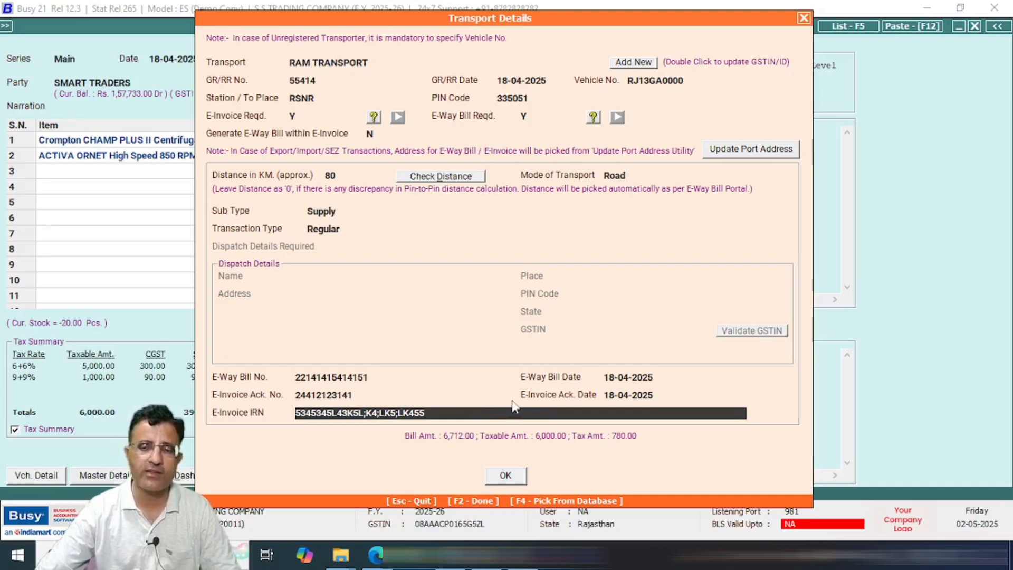
Step: Save voucher 222 and preview one copy of its STANDARD-format tax invoice
click(505, 475)
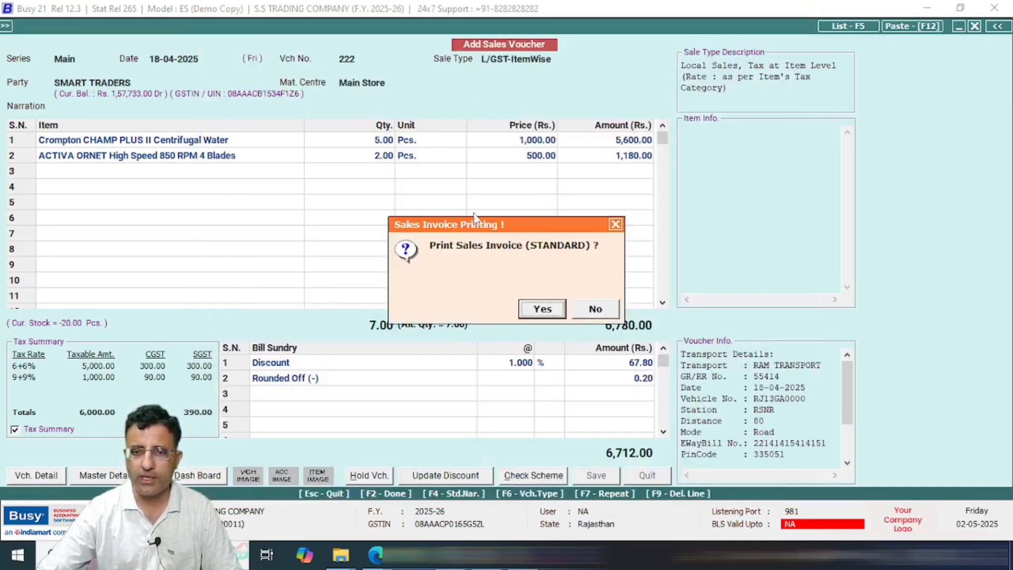
click(540, 310)
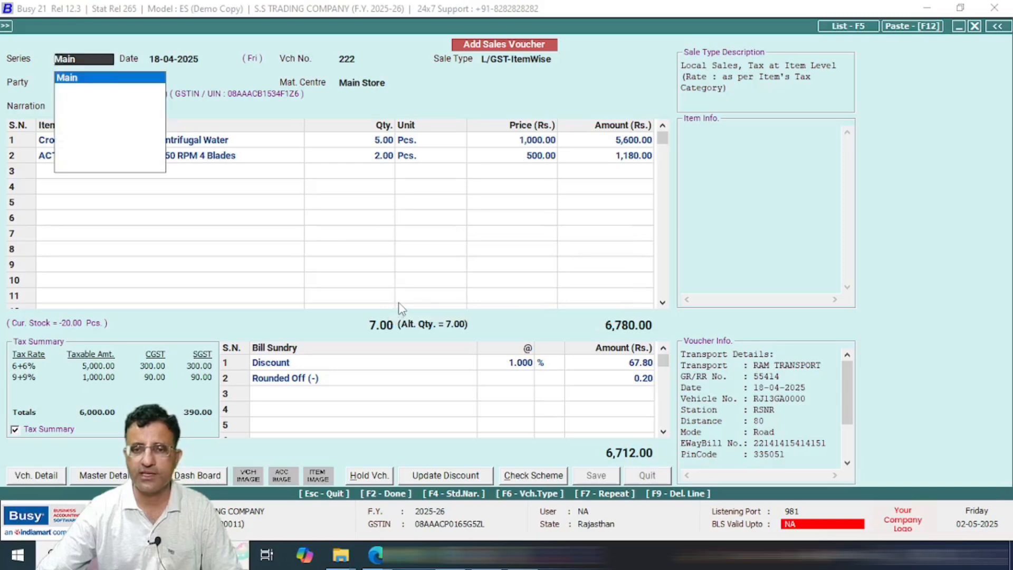
key(Return)
key(Return)
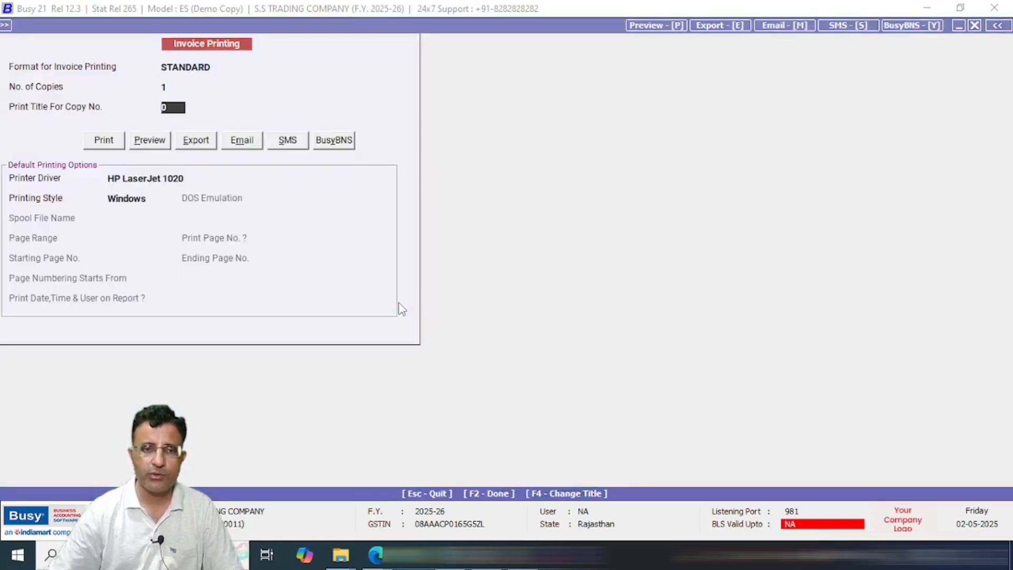
key(Return)
key(Right)
key(Return)
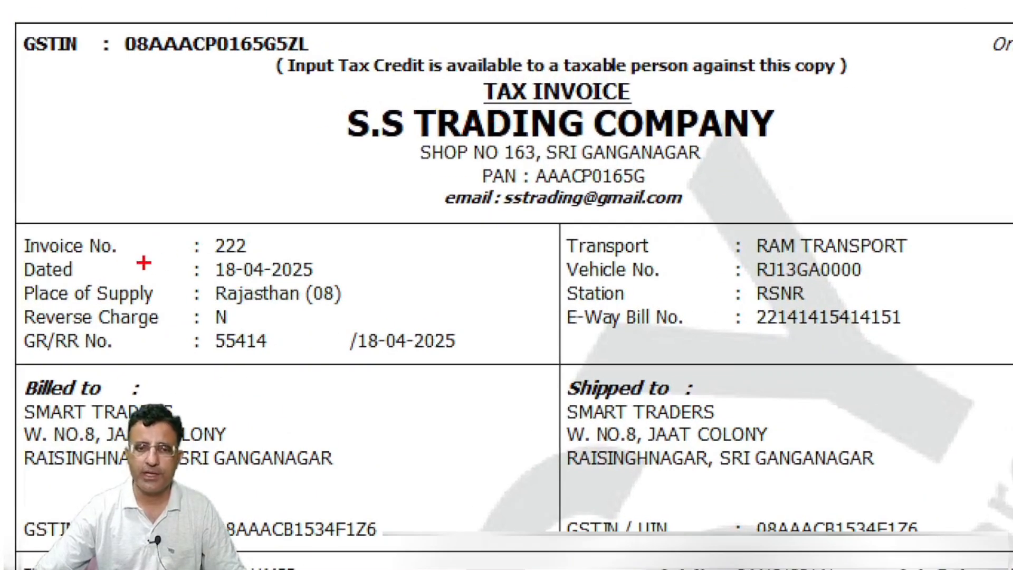
drag(197, 222, 329, 253)
drag(197, 251, 372, 283)
drag(7, 391, 390, 481)
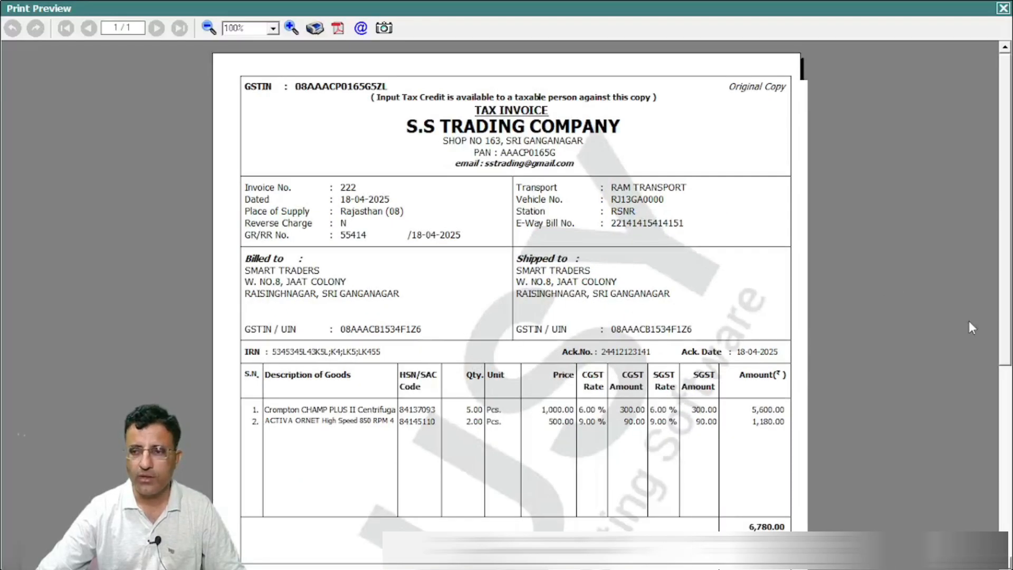
Step: Scroll through invoice 222's preview to check the item and transport details
scroll(771, 372, down, 3)
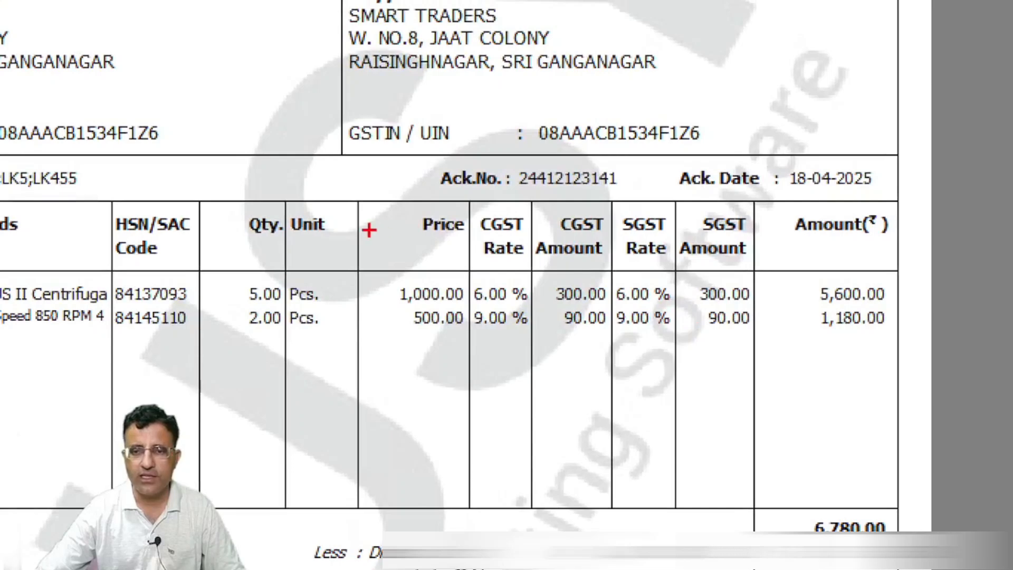
drag(378, 272, 467, 307)
drag(805, 276, 899, 310)
drag(773, 296, 860, 290)
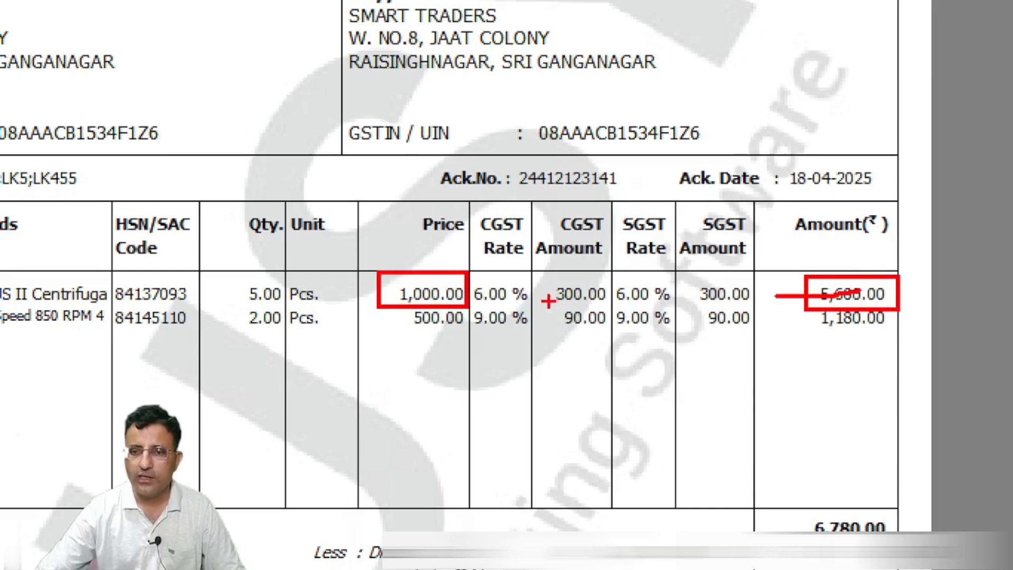
mouse_move(543, 285)
mouse_down()
mouse_move(664, 313)
mouse_move(749, 269)
mouse_move(572, 259)
mouse_up()
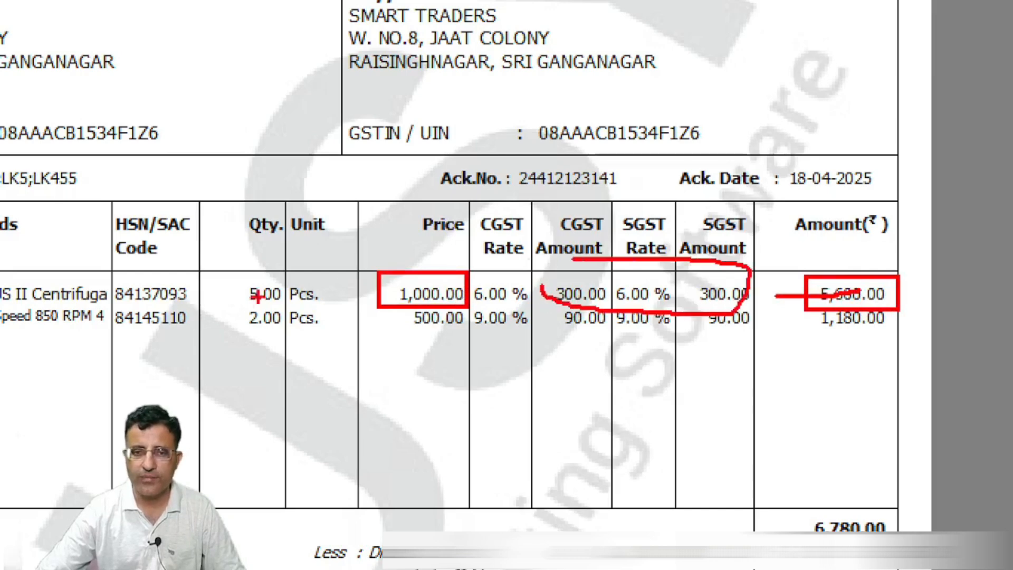
drag(234, 317, 303, 315)
drag(406, 330, 497, 336)
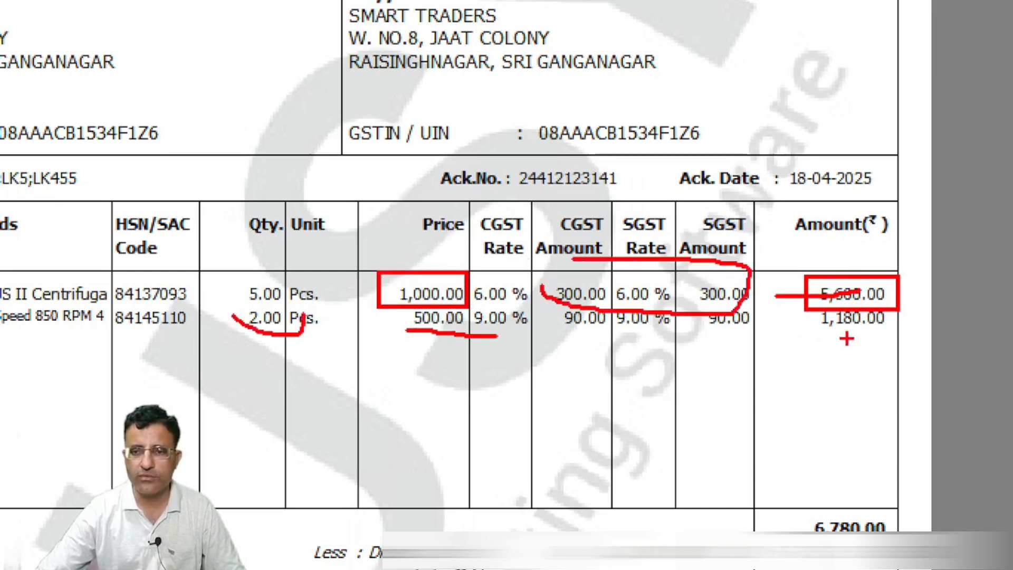
mouse_move(789, 336)
mouse_down()
mouse_move(870, 336)
mouse_move(756, 316)
mouse_up()
key(Escape)
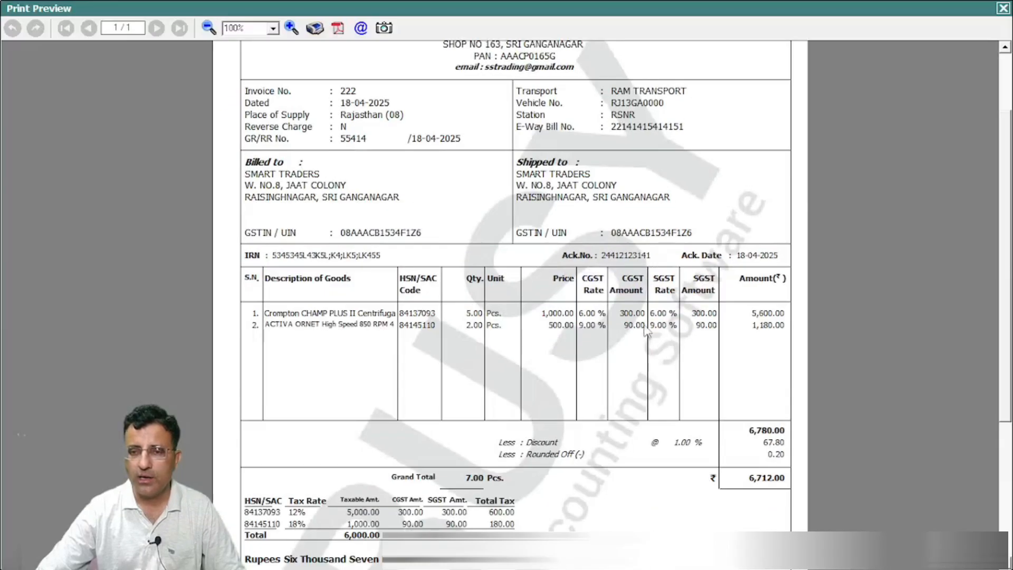
Step: Check the totals and tax summary, then close the invoice preview
scroll(1001, 328, down, 4)
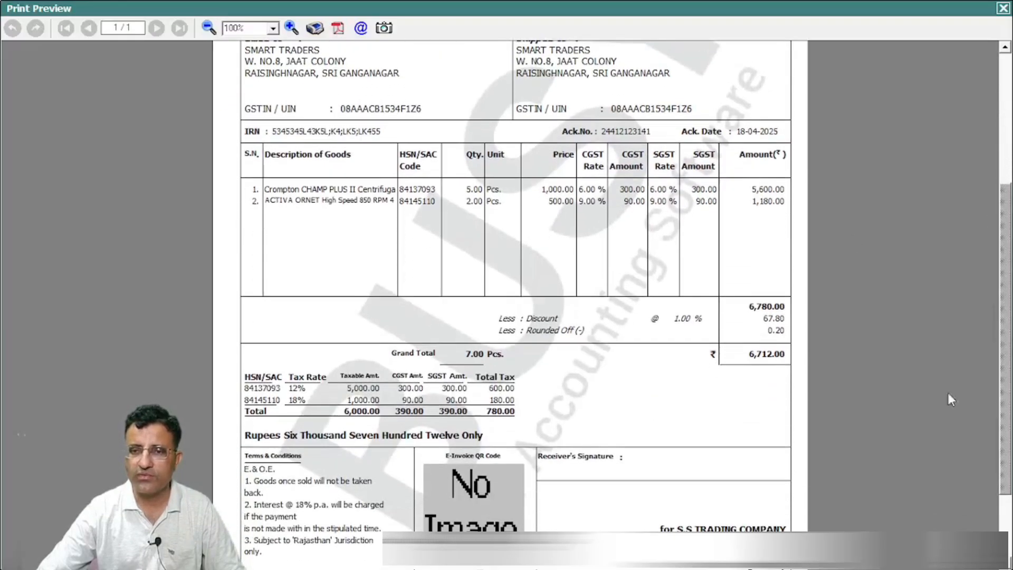
scroll(1004, 371, down, 2)
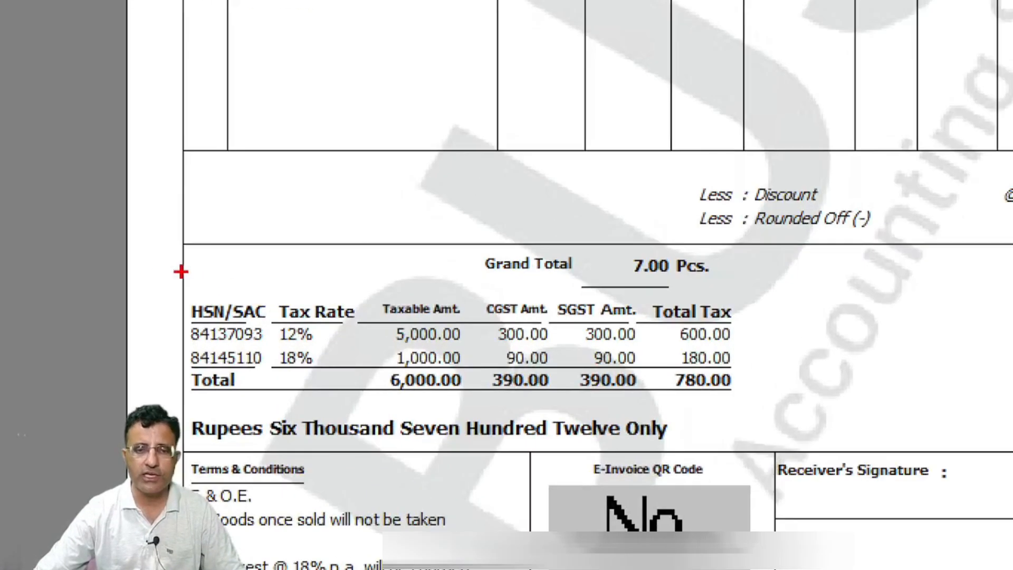
mouse_move(225, 309)
mouse_down()
mouse_move(307, 370)
mouse_move(540, 383)
mouse_up()
drag(783, 428, 783, 405)
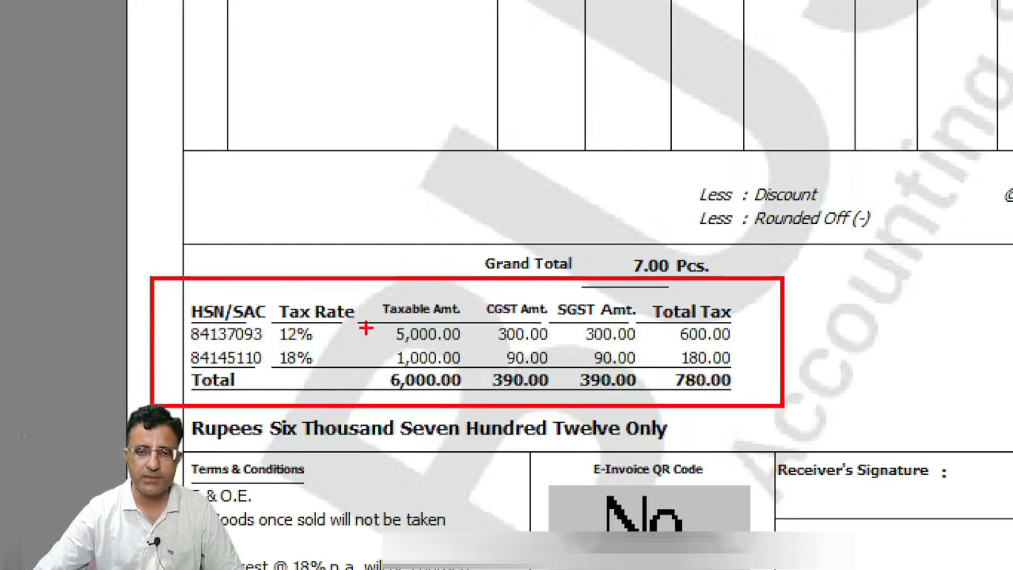
drag(354, 336, 401, 335)
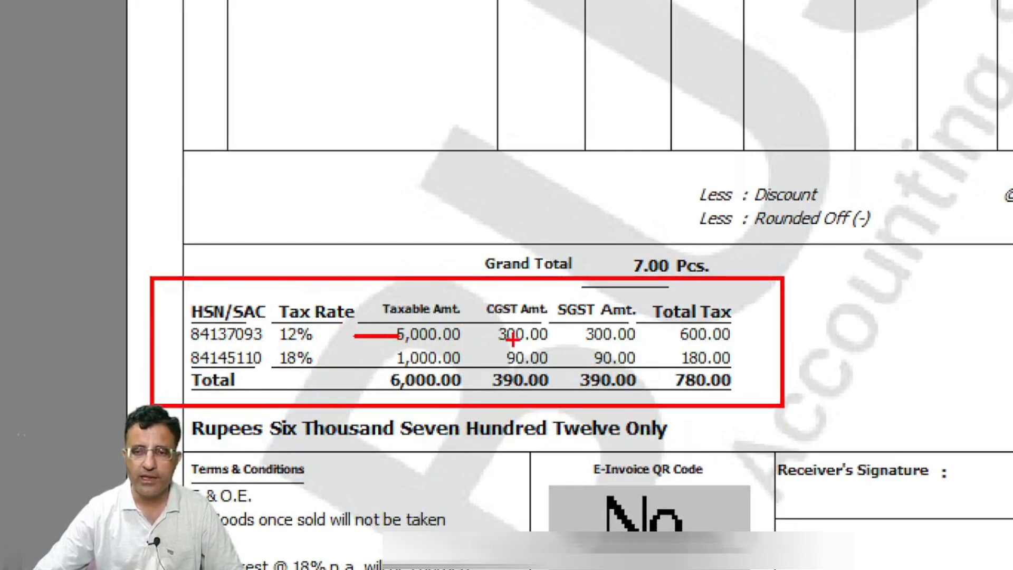
drag(741, 333, 779, 333)
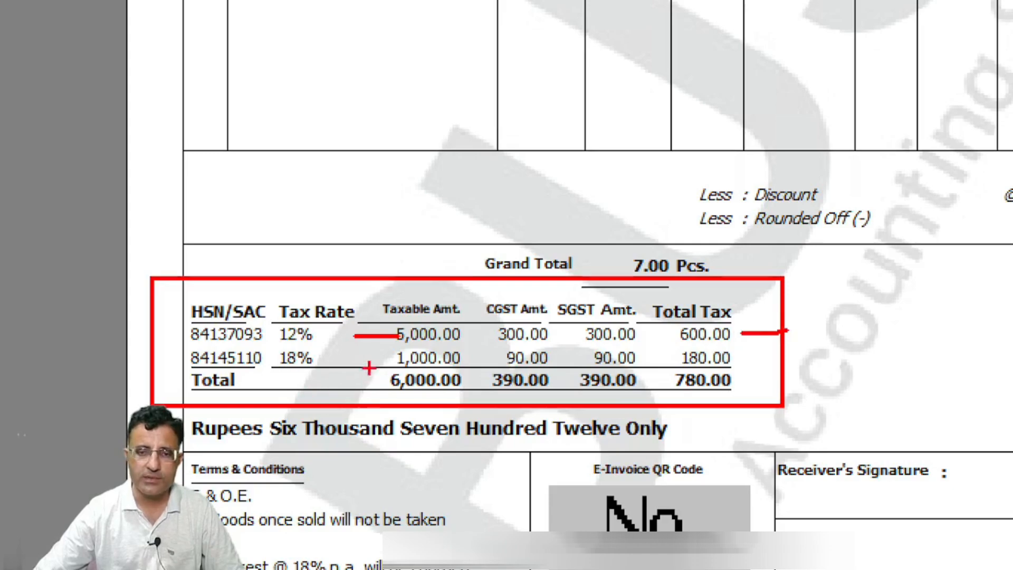
drag(359, 361, 391, 361)
drag(739, 356, 776, 356)
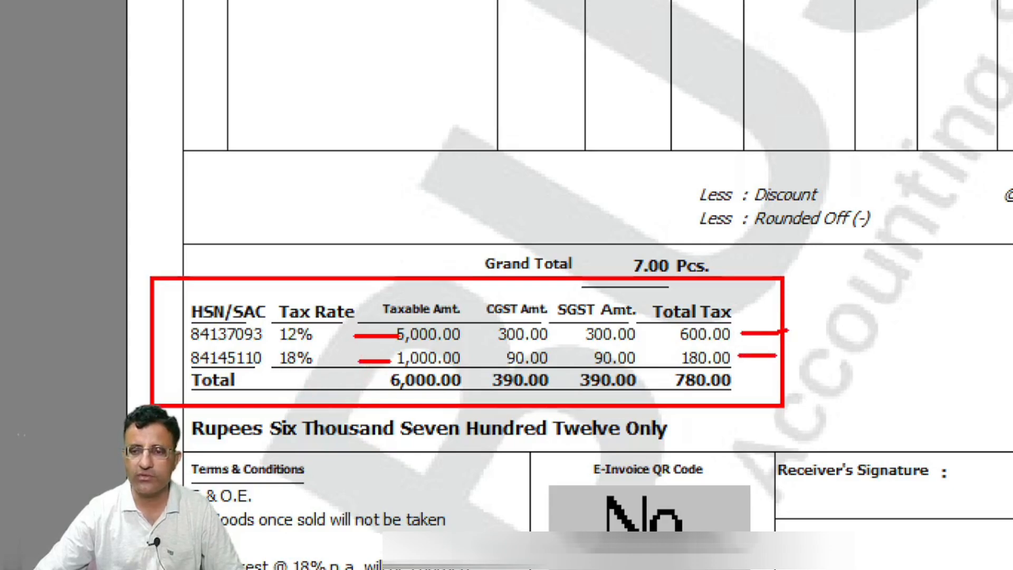
mouse_move(656, 297)
mouse_down()
mouse_move(686, 411)
mouse_move(544, 318)
mouse_up()
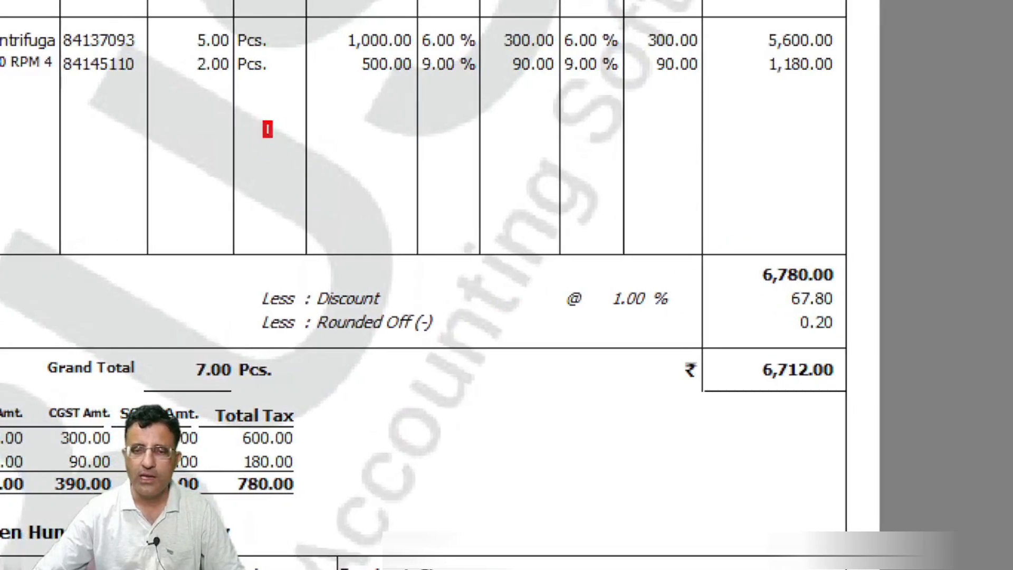
mouse_move(264, 123)
mouse_down()
mouse_move(603, 244)
mouse_move(847, 264)
mouse_move(856, 256)
mouse_move(848, 254)
mouse_up()
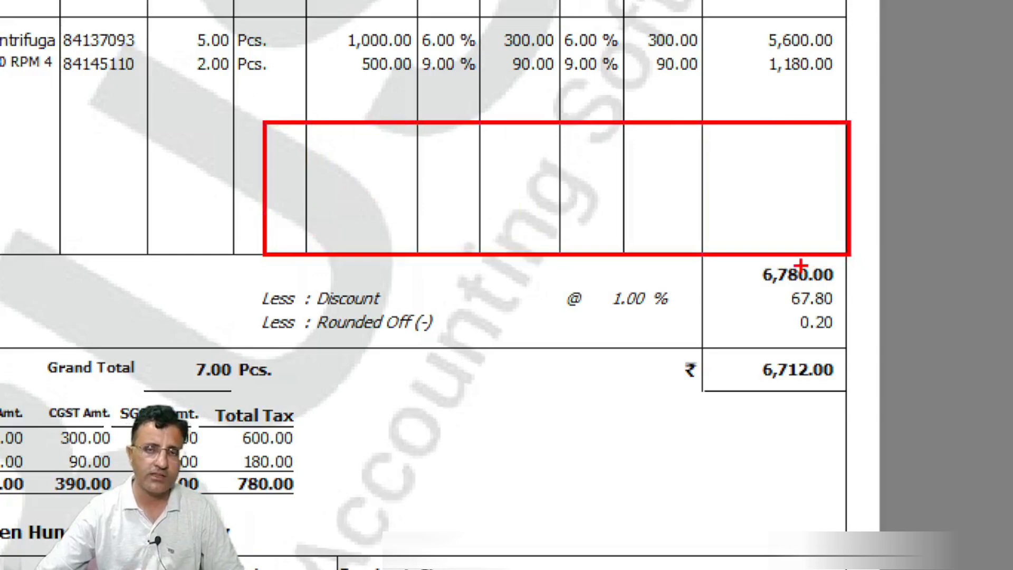
key(Escape)
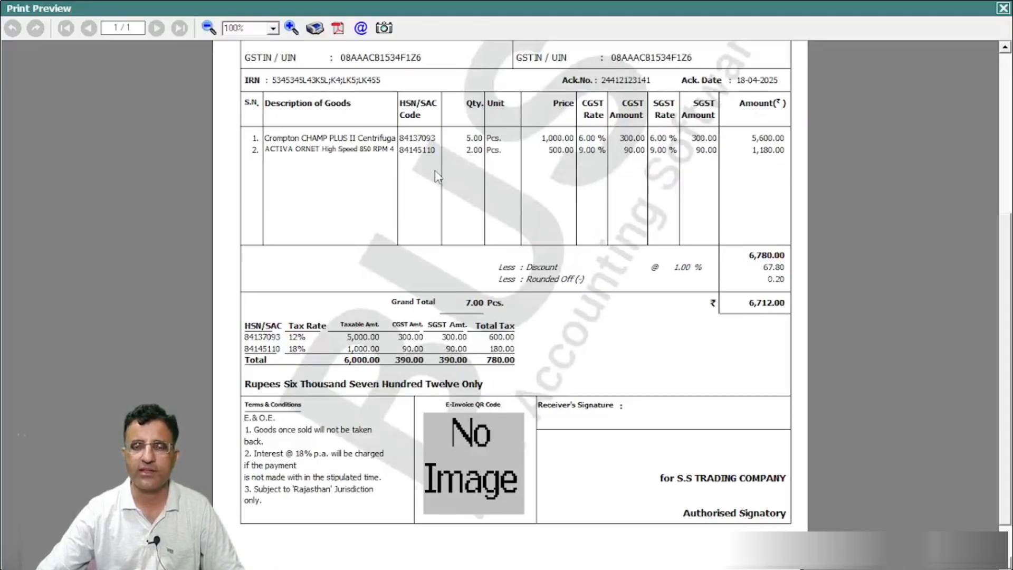
key(Escape)
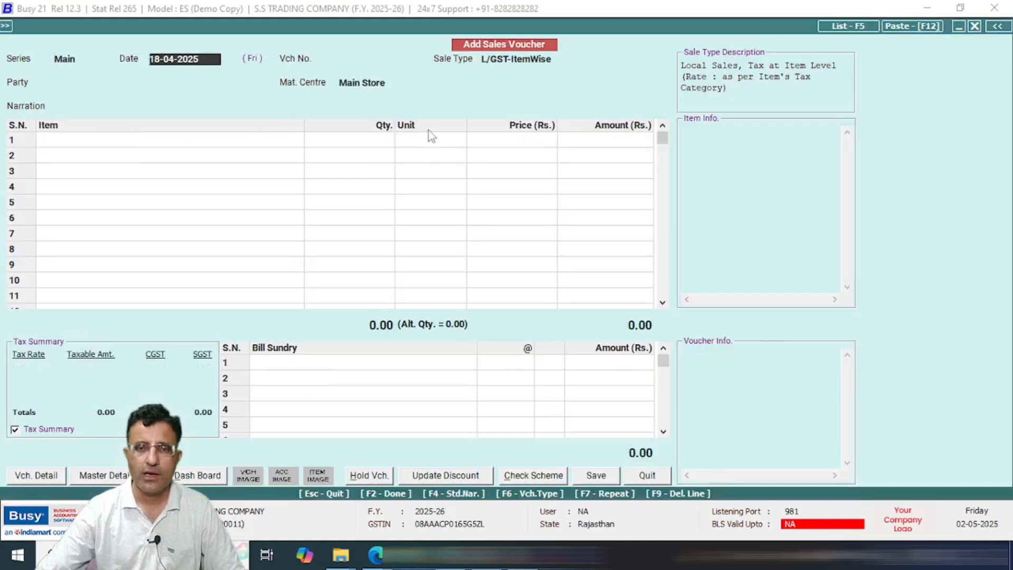
Step: Start voucher 223 dated 18-04-2025, sale type L/GST-MultiRate, party SMART TRADERS
key(Return)
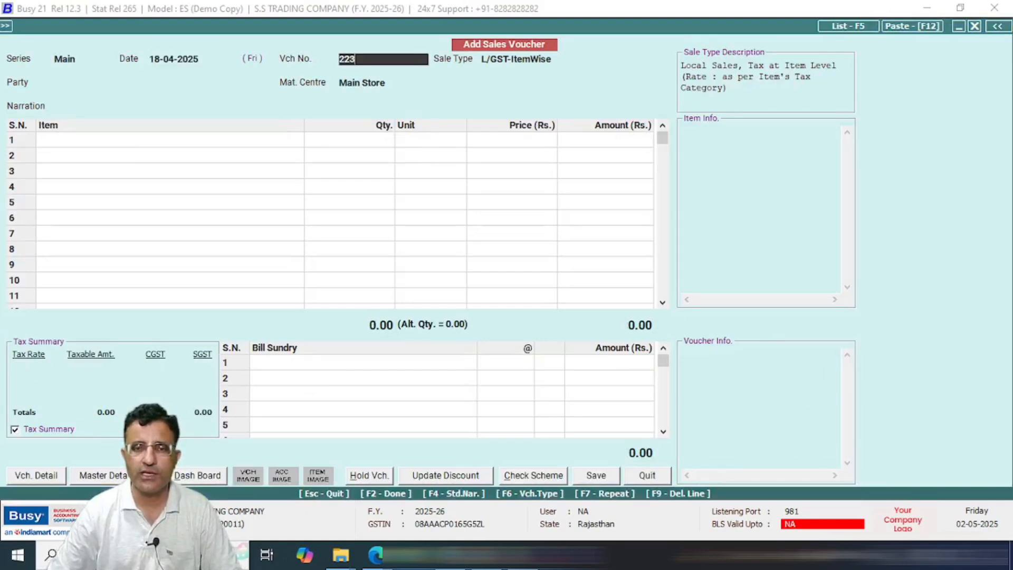
key(Return)
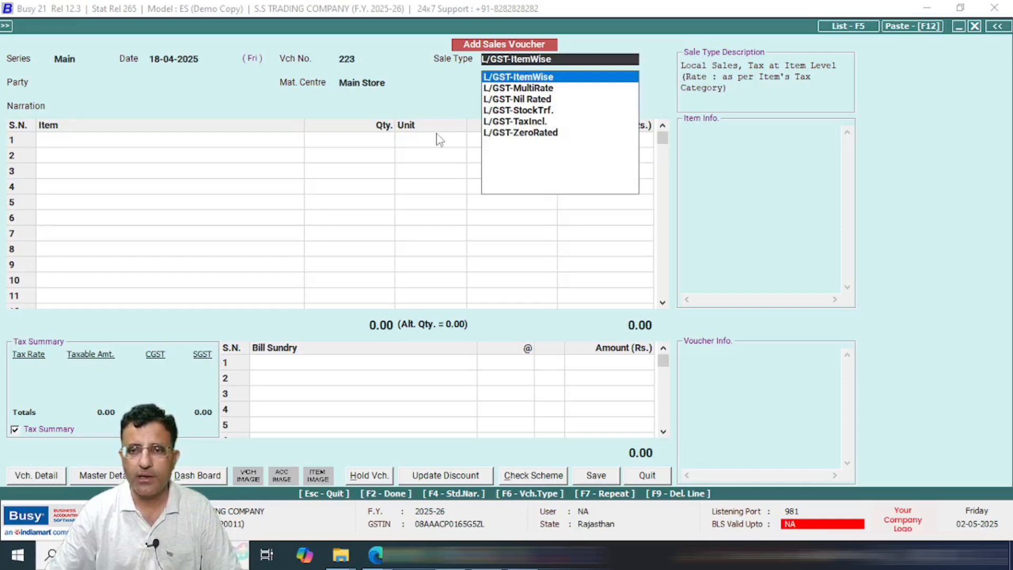
key(Down)
key(Return)
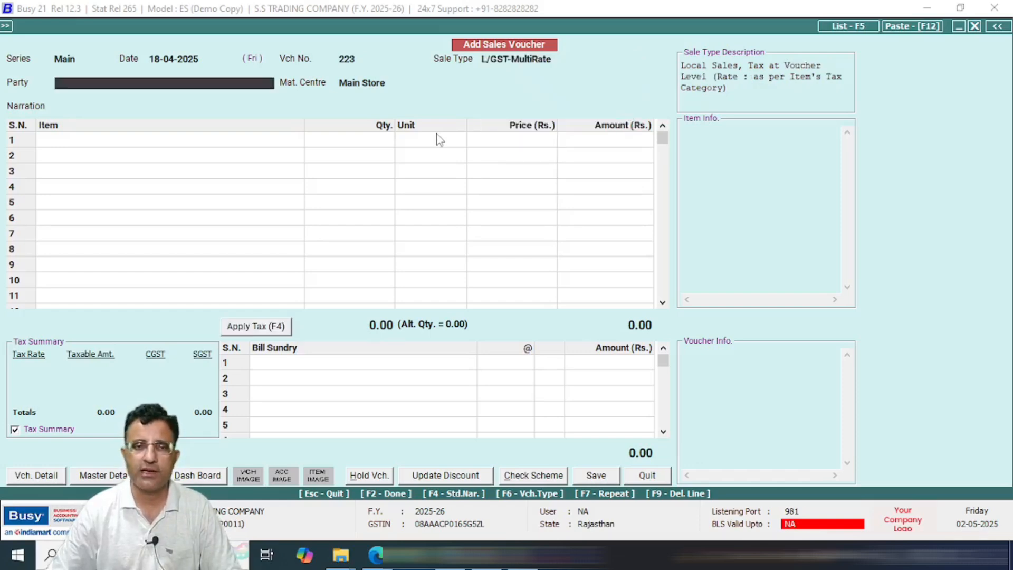
key(Down)
key(Down)
key(Down)
key(Down)
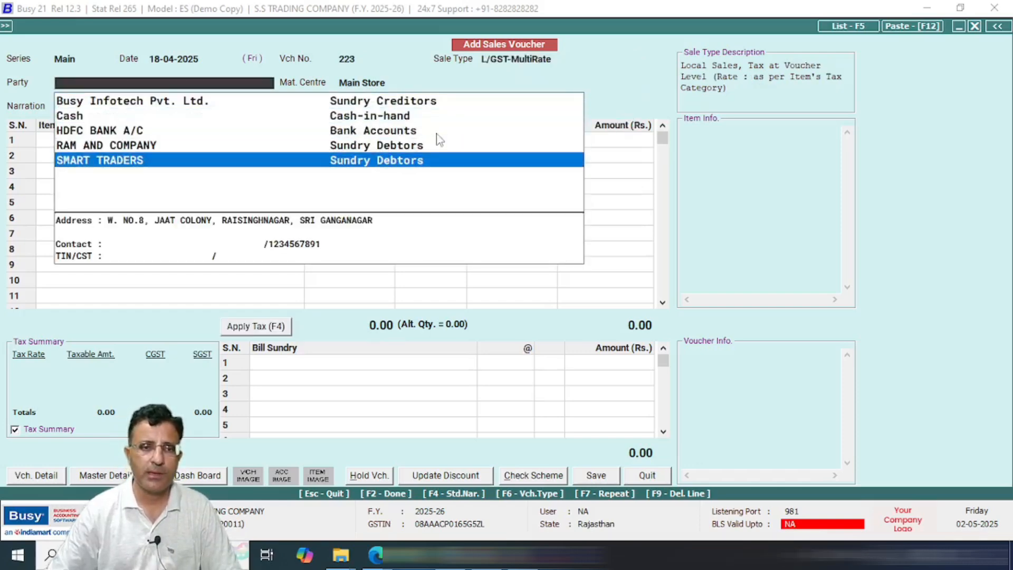
key(Return)
key(Return)
text(S)
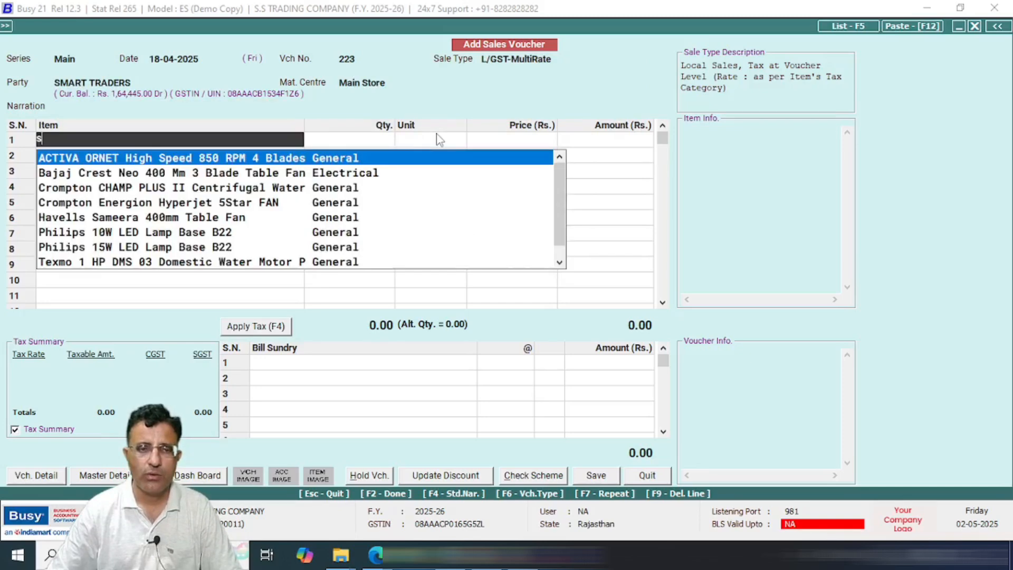
Step: Add row 1: 5 ACTIVA ORNET High Speed 850 RPM fans at 1,000 each
key(Return)
text(5)
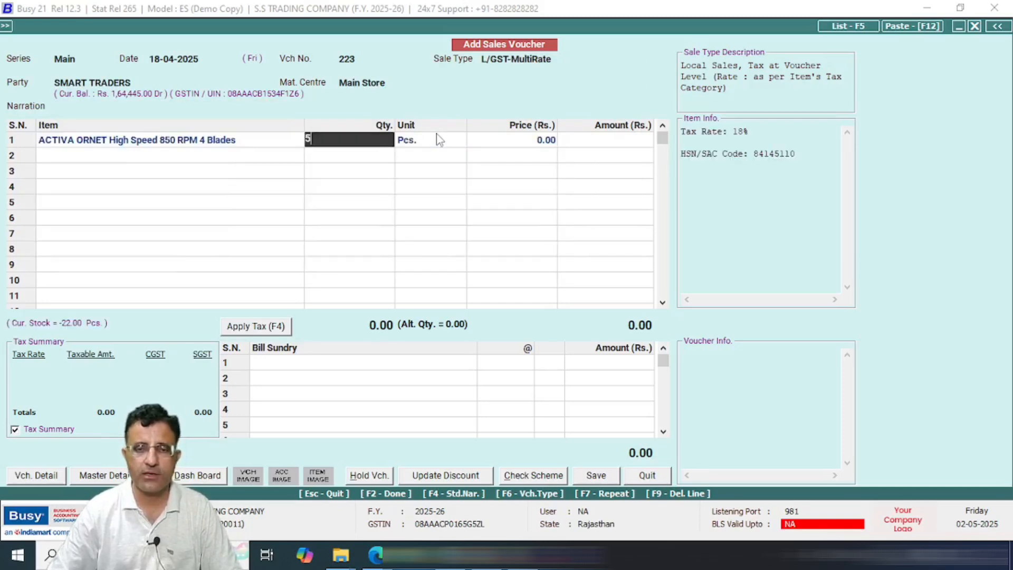
key(Return)
key(Return)
text(1,0)
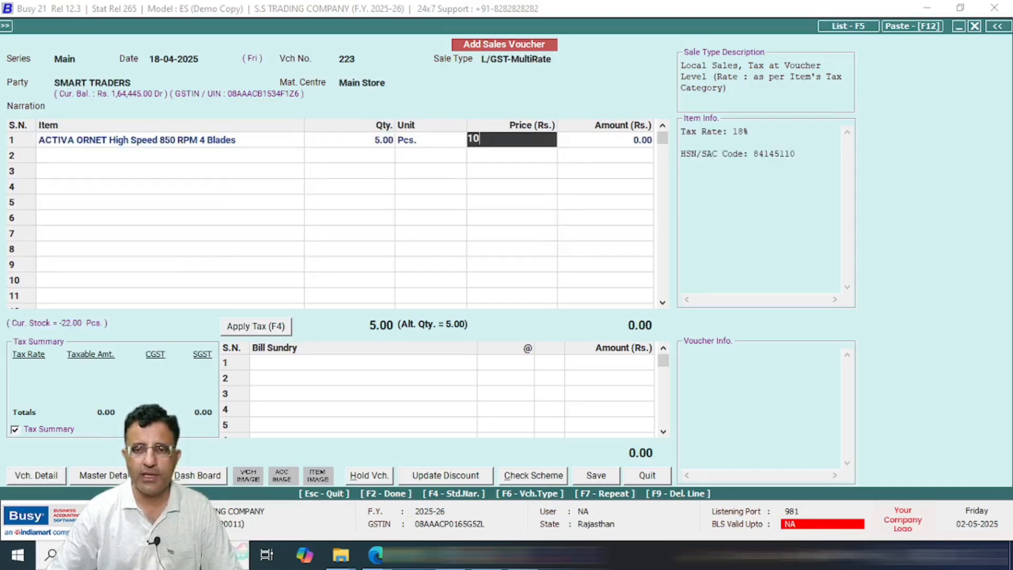
text(00)
key(Return)
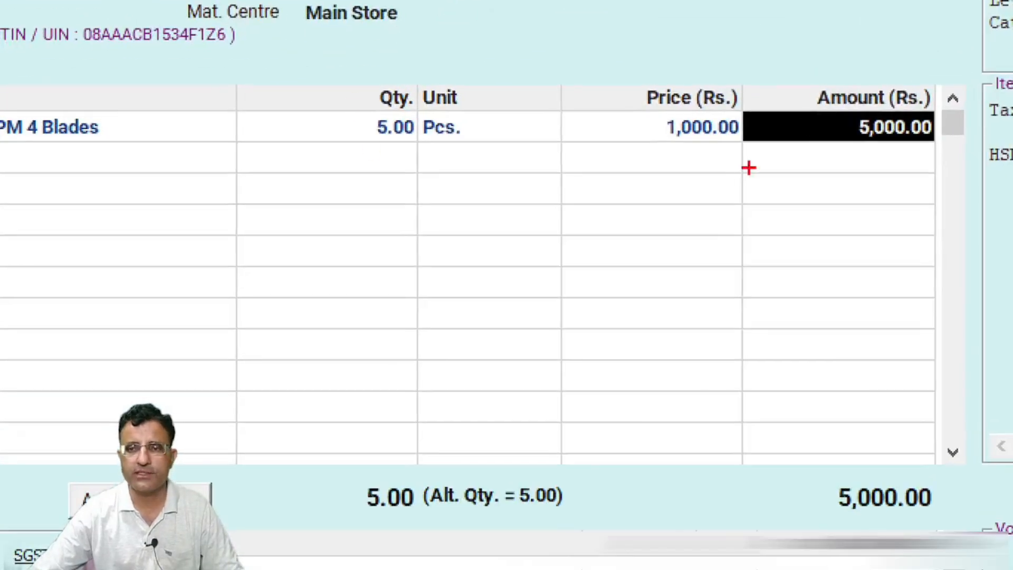
mouse_move(624, 96)
mouse_down()
mouse_move(712, 147)
mouse_move(750, 147)
mouse_up()
mouse_move(811, 100)
mouse_down()
mouse_move(887, 133)
mouse_move(953, 143)
mouse_up()
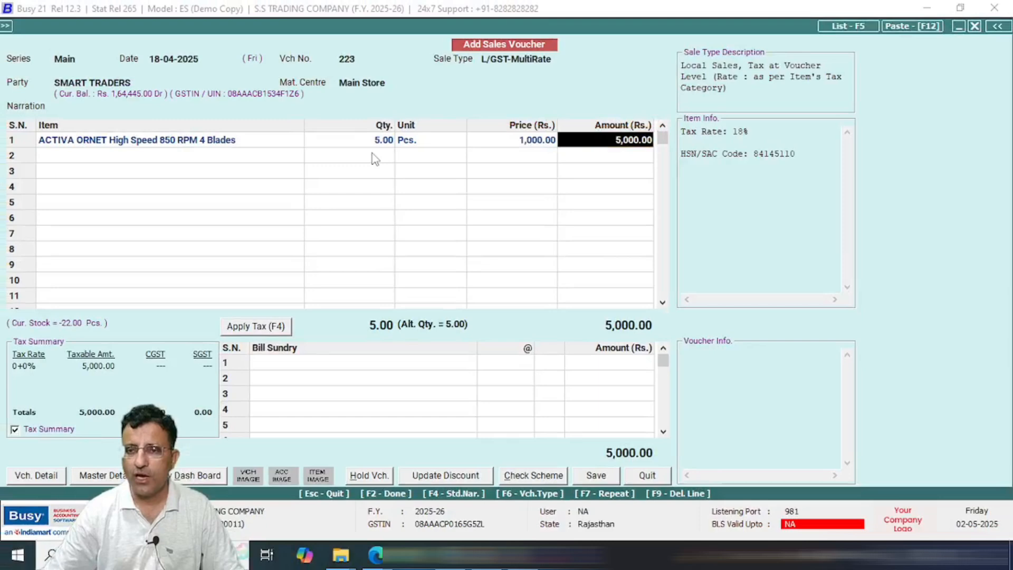
key(Return)
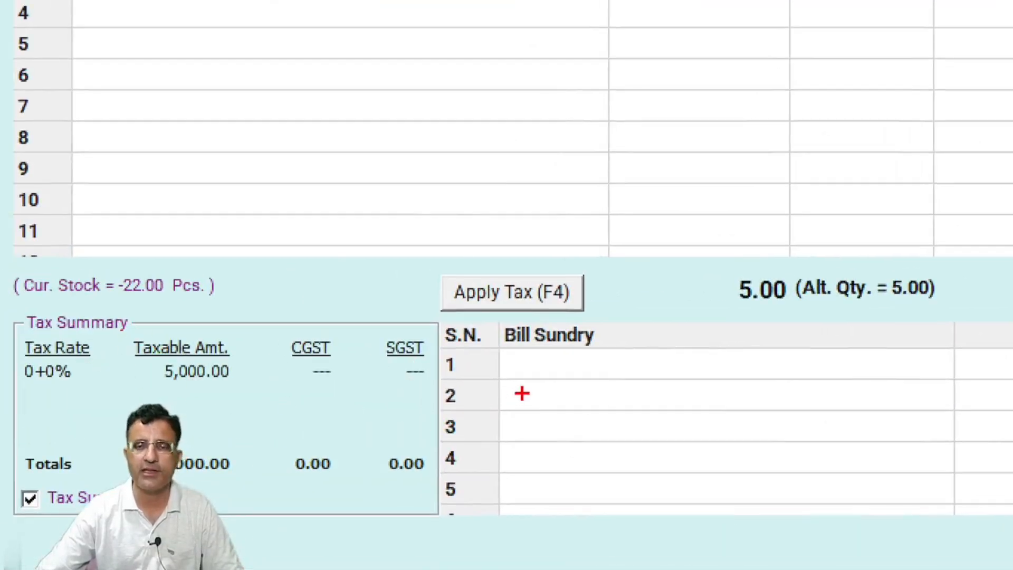
Step: Add row 2: 2 Crompton CHAMP PLUS II at 300 each
key(Escape)
text(o)
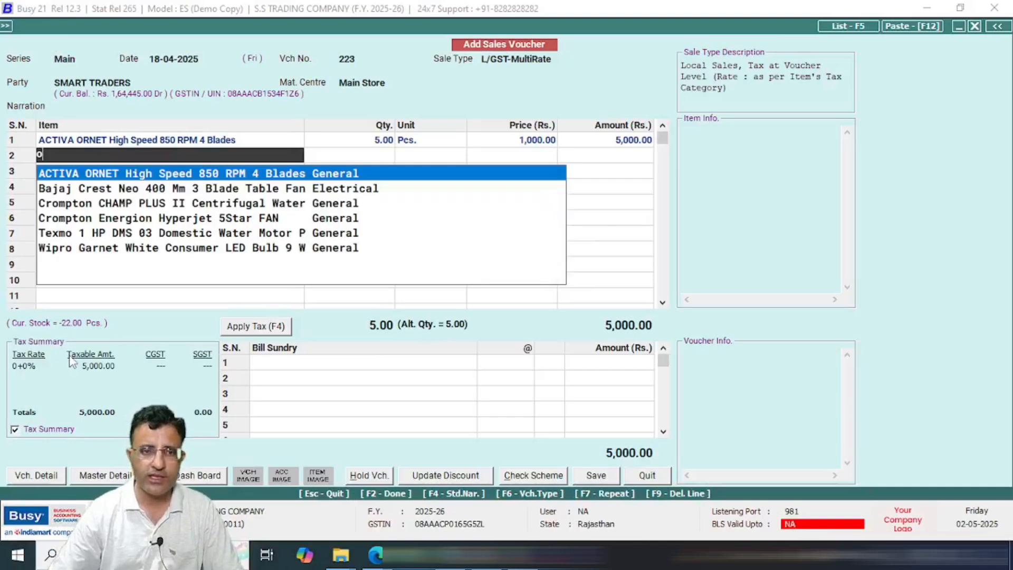
key(Down)
key(Down)
key(Return)
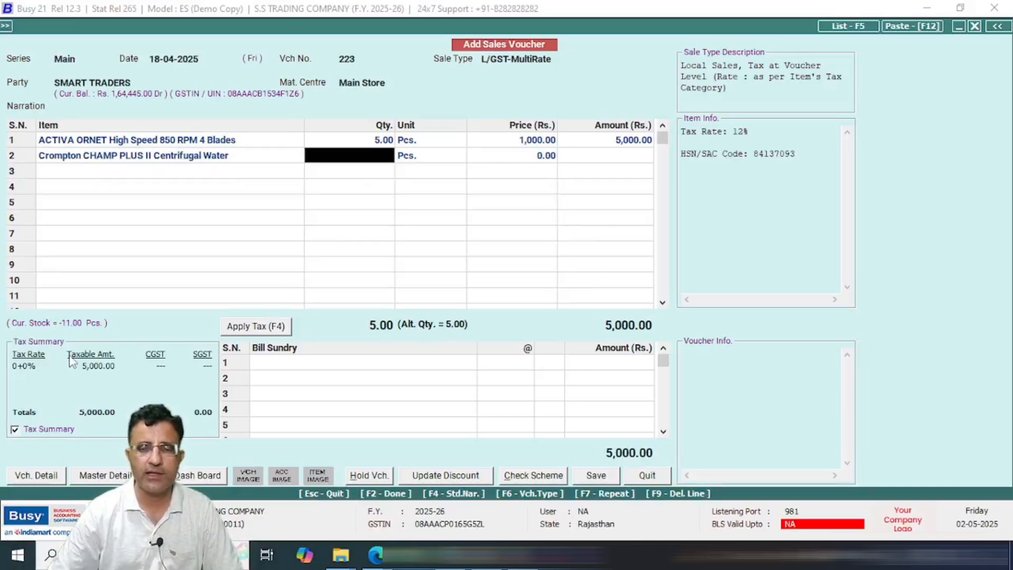
text(1)
key(Return)
key(Return)
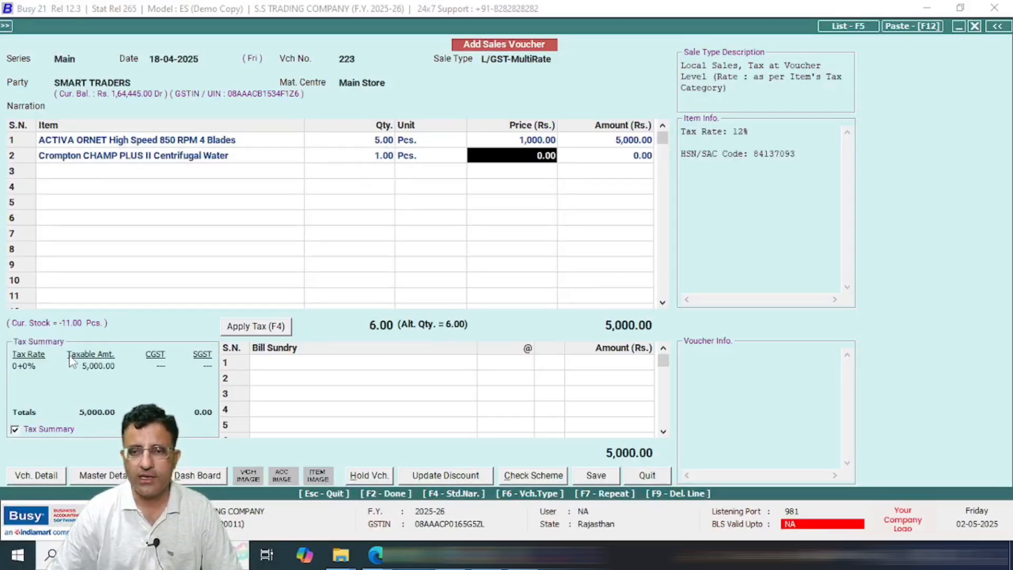
key(Left)
key(Left)
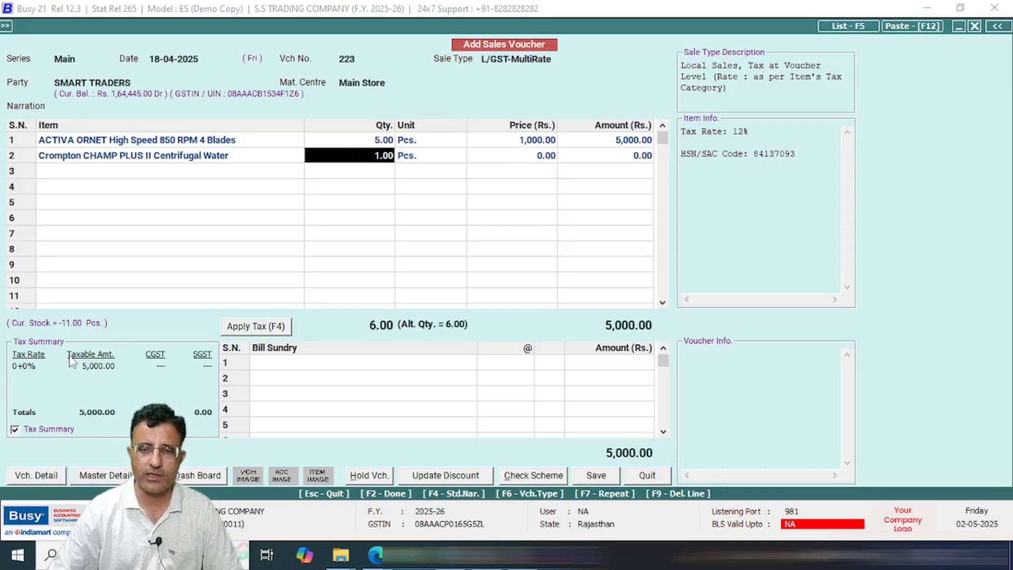
text(2)
key(Return)
key(Return)
text(3)
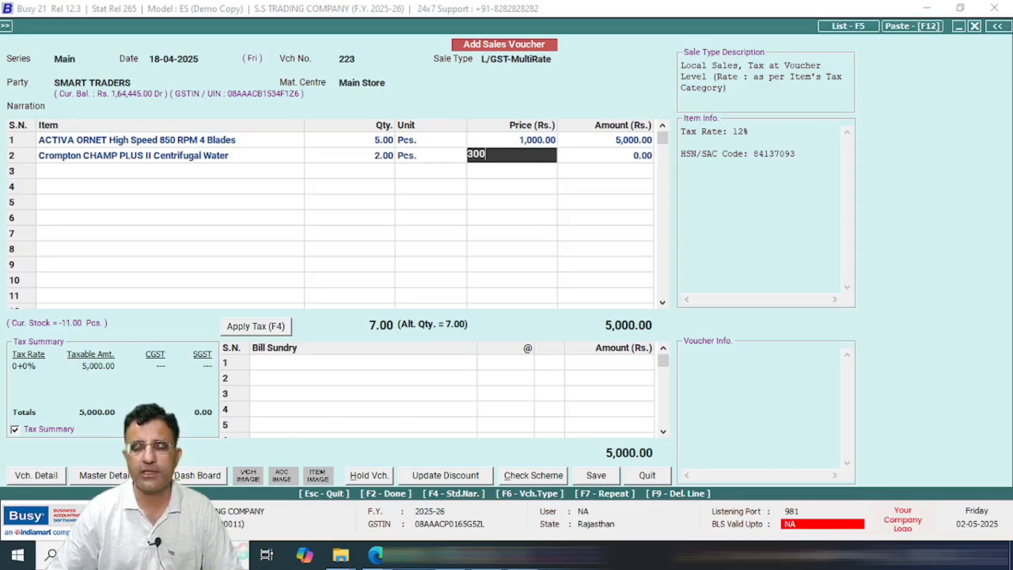
text(00)
key(Return)
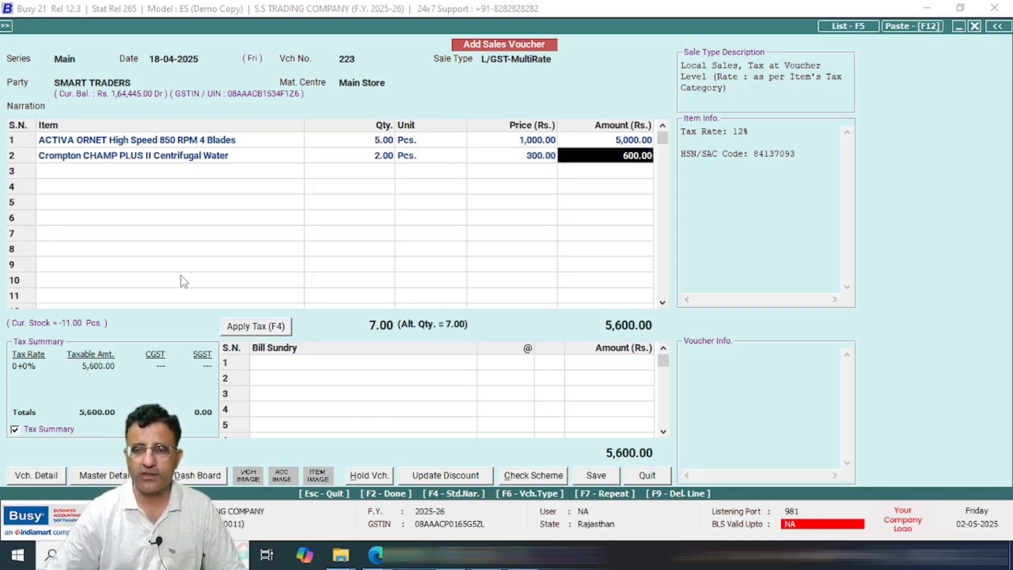
key(Return)
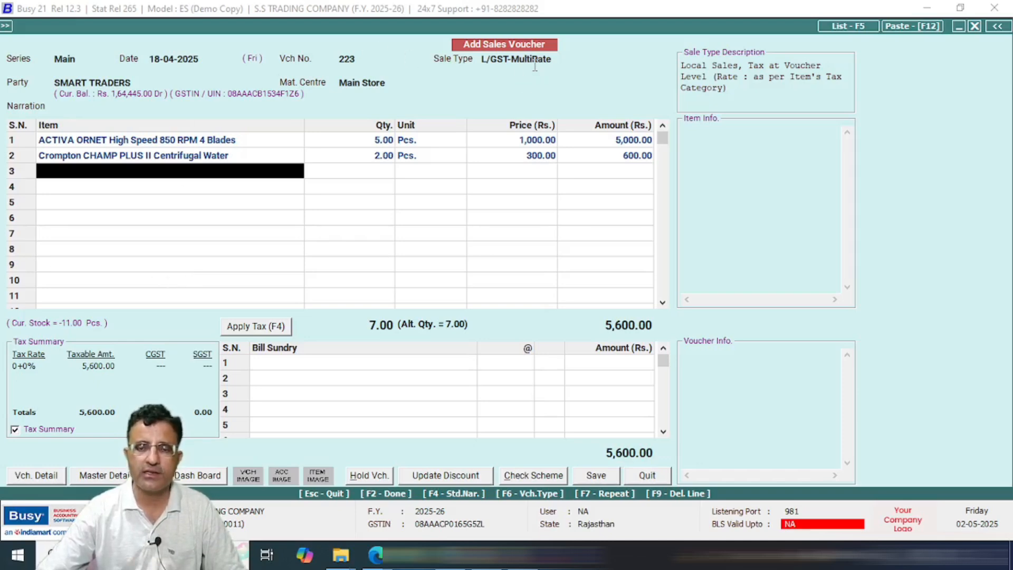
Step: Add CGST and SGST bill sundries at 9% and again at 6%, totalling 6,572.00
click(284, 366)
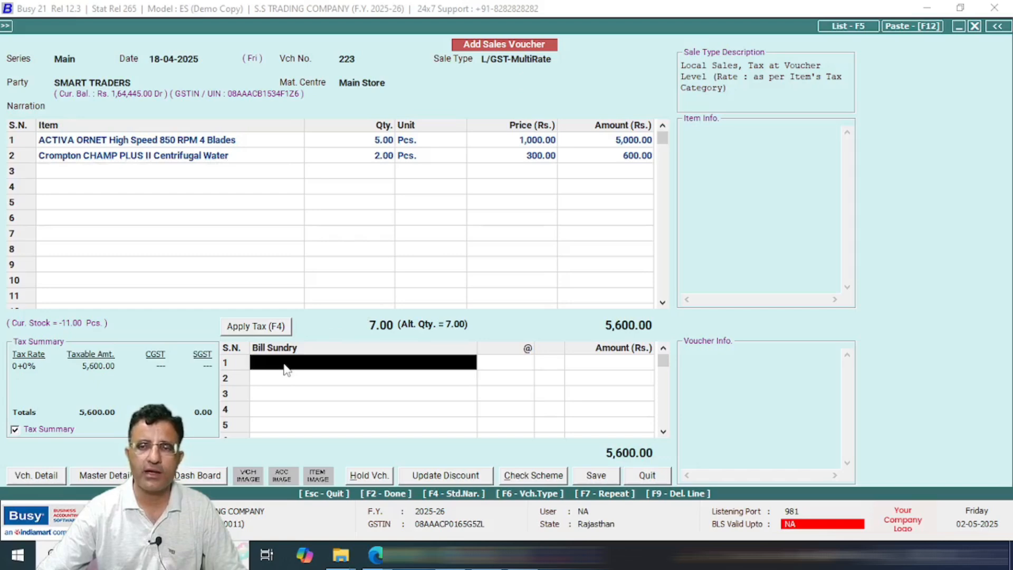
text(C)
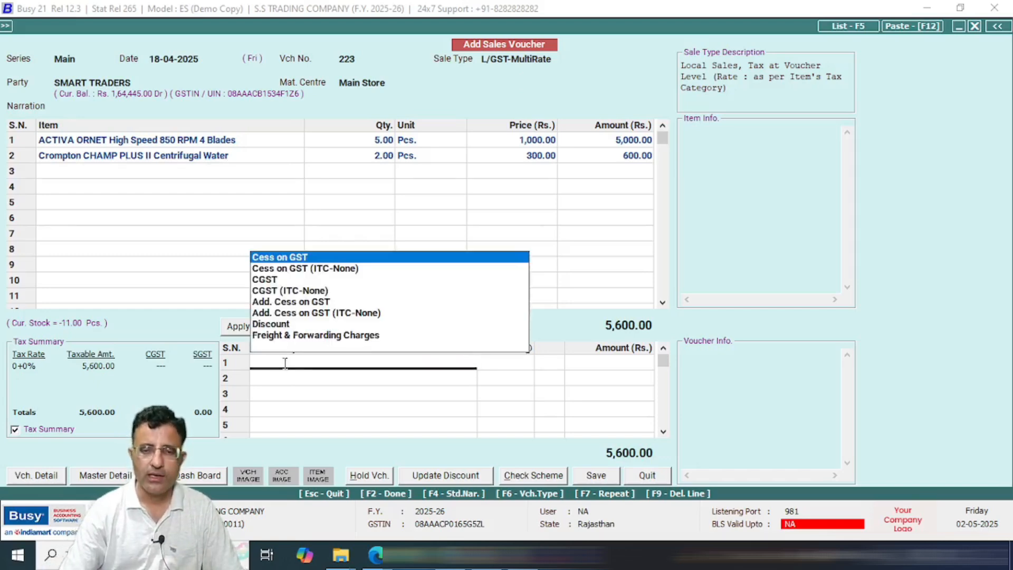
text(G)
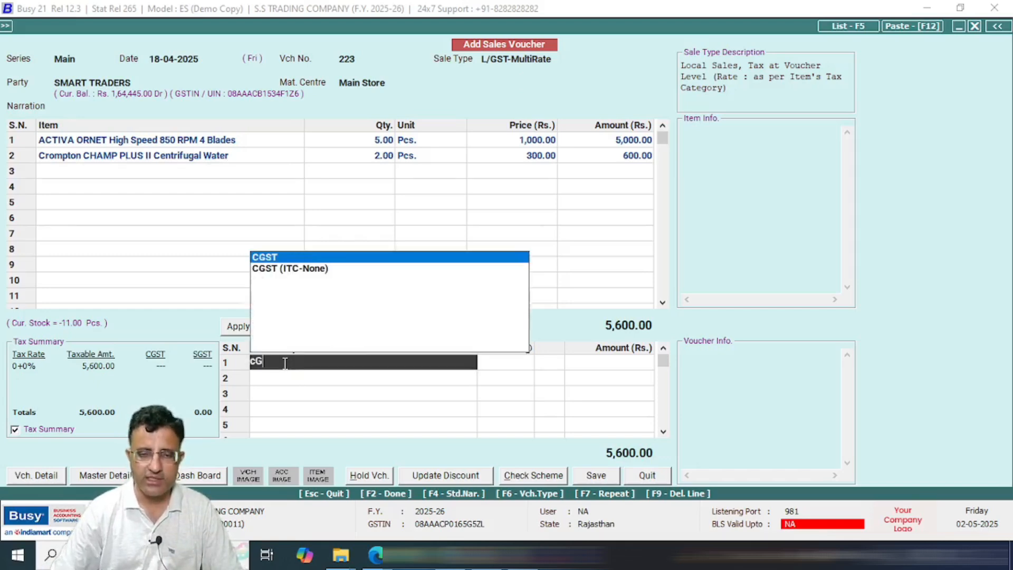
key(Return)
text(9)
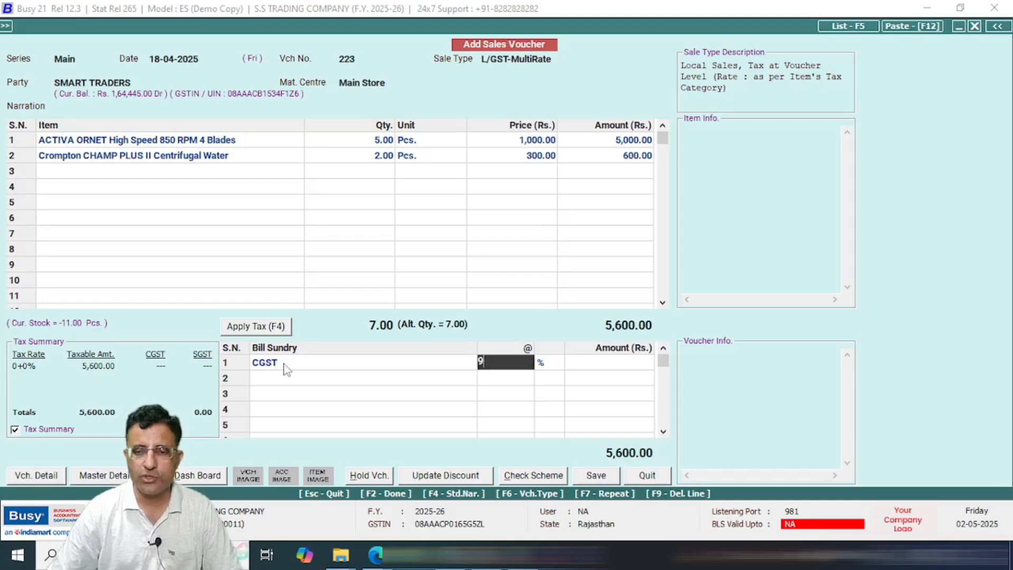
key(Return)
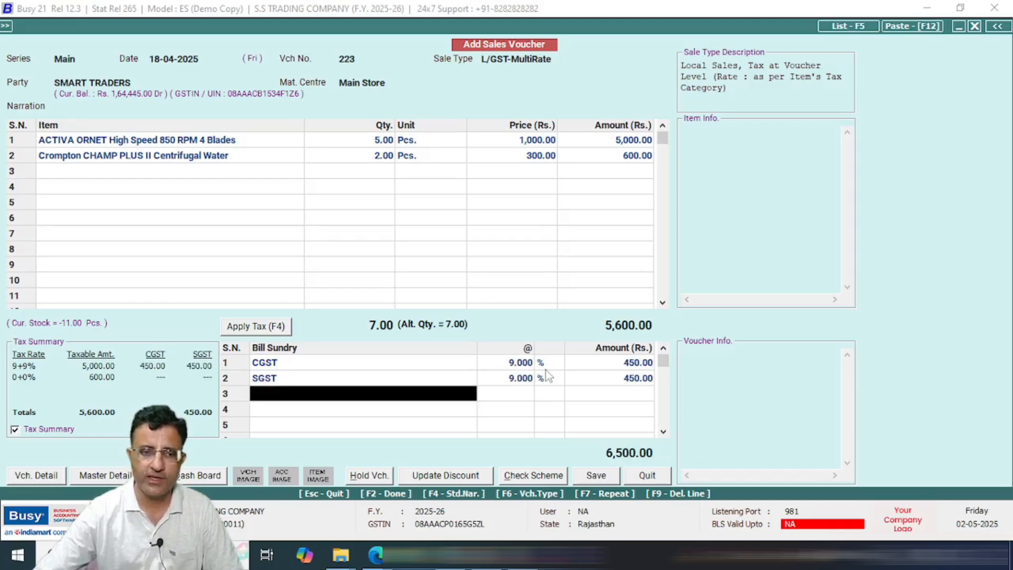
text(c)
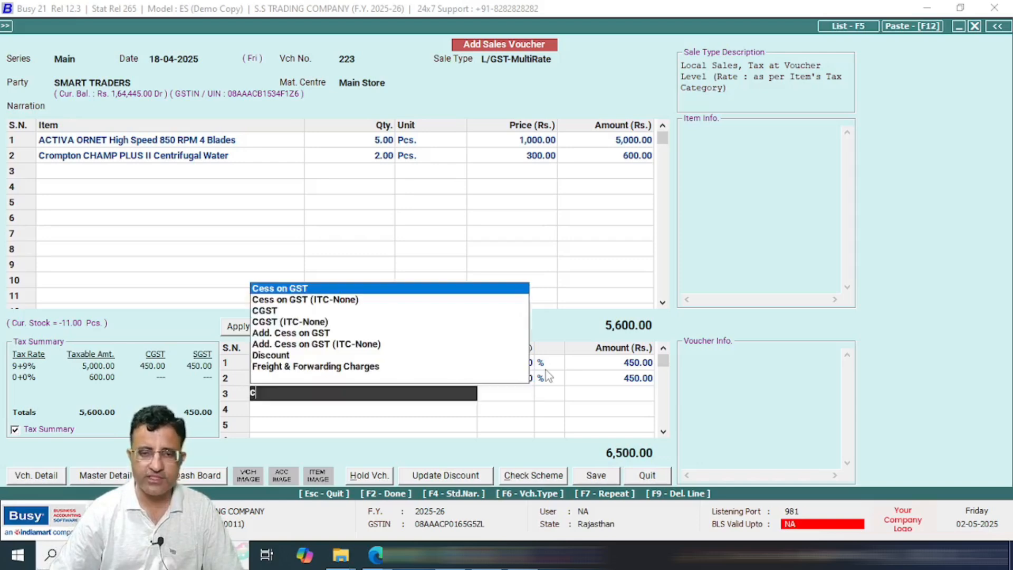
key(Down)
key(Down)
key(Return)
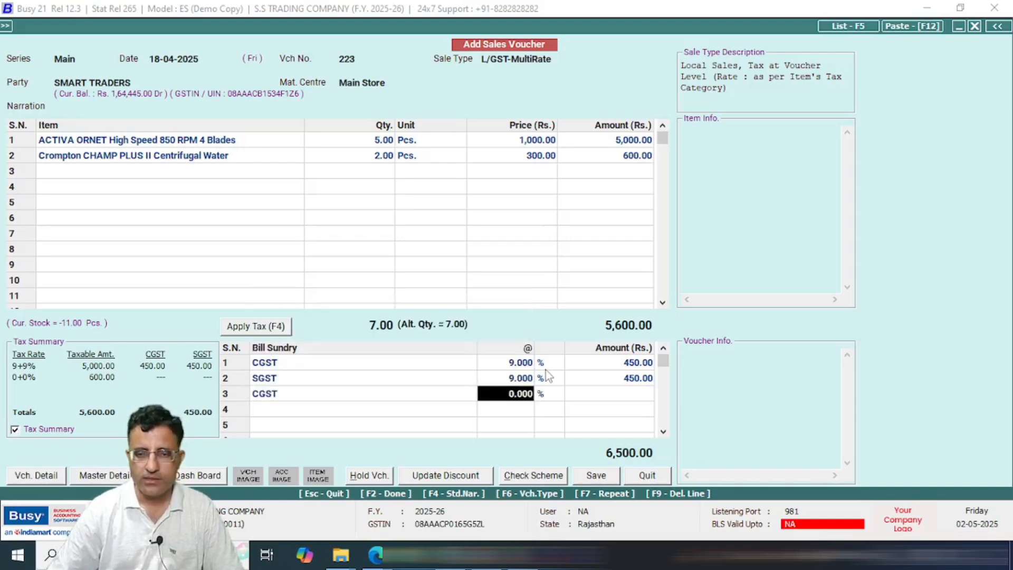
key(Return)
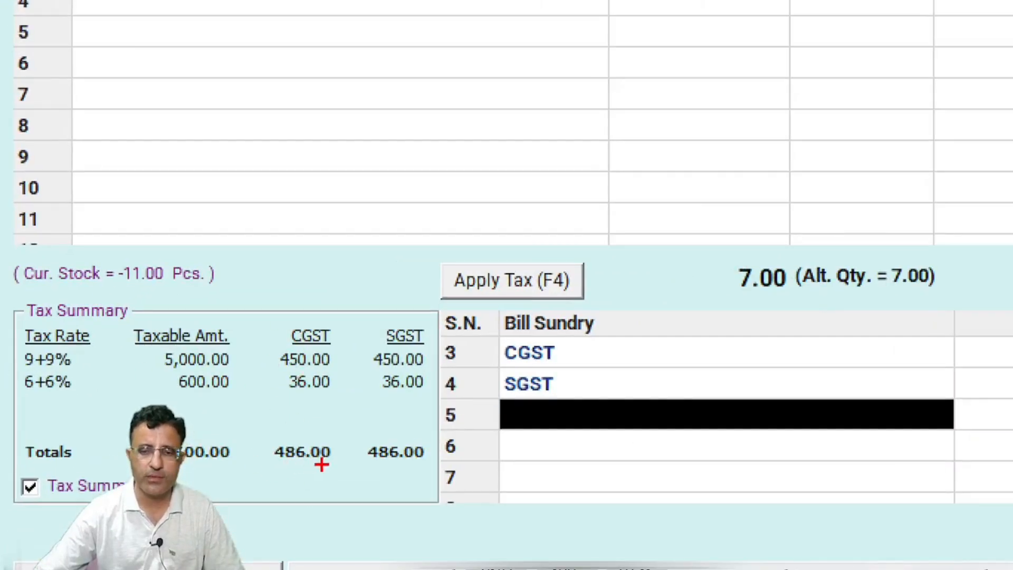
drag(286, 475, 448, 475)
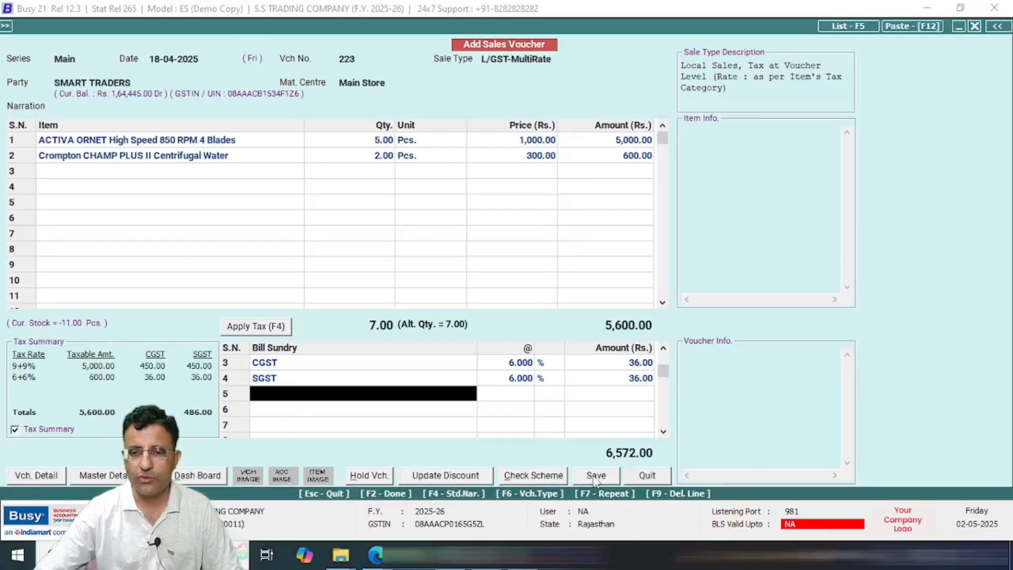
Step: Save voucher 223 with bill reference 223 and preview its STANDARD tax invoice
click(595, 478)
key(Return)
key(Return)
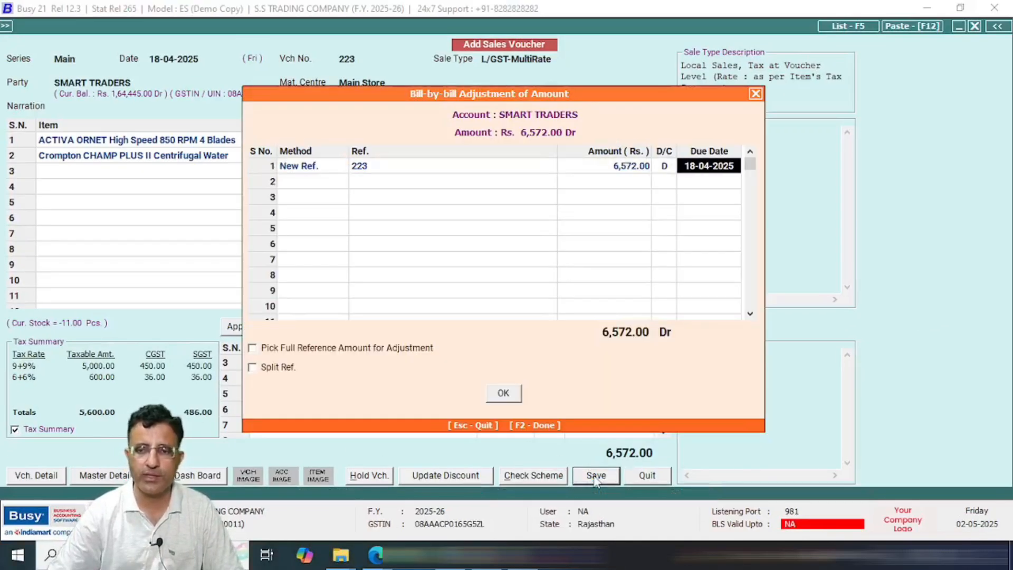
key(Return)
key(Return)
key(Return)
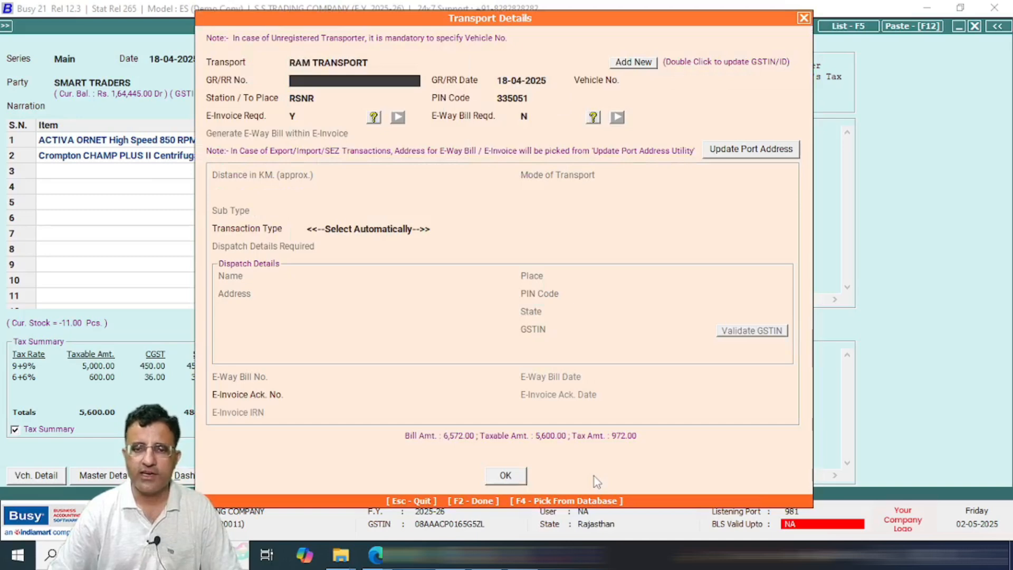
key(F2)
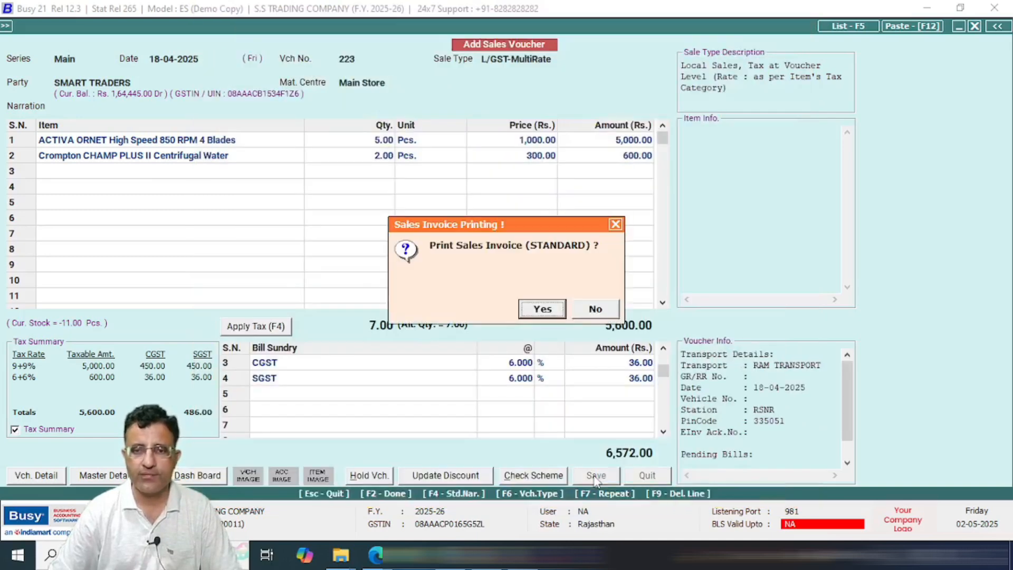
key(Return)
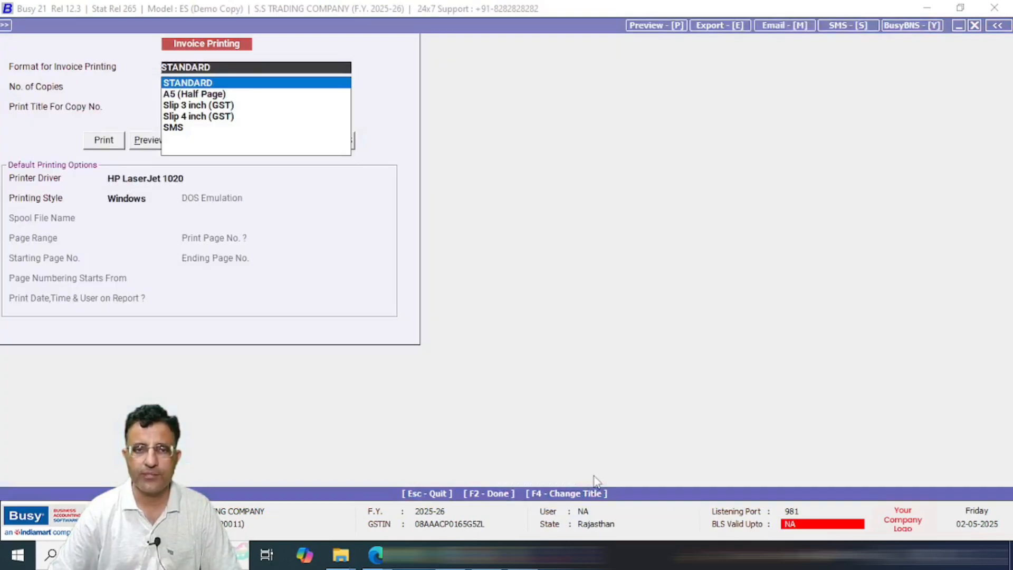
key(Return)
key(Return)
key(Return)
key(Right)
key(Return)
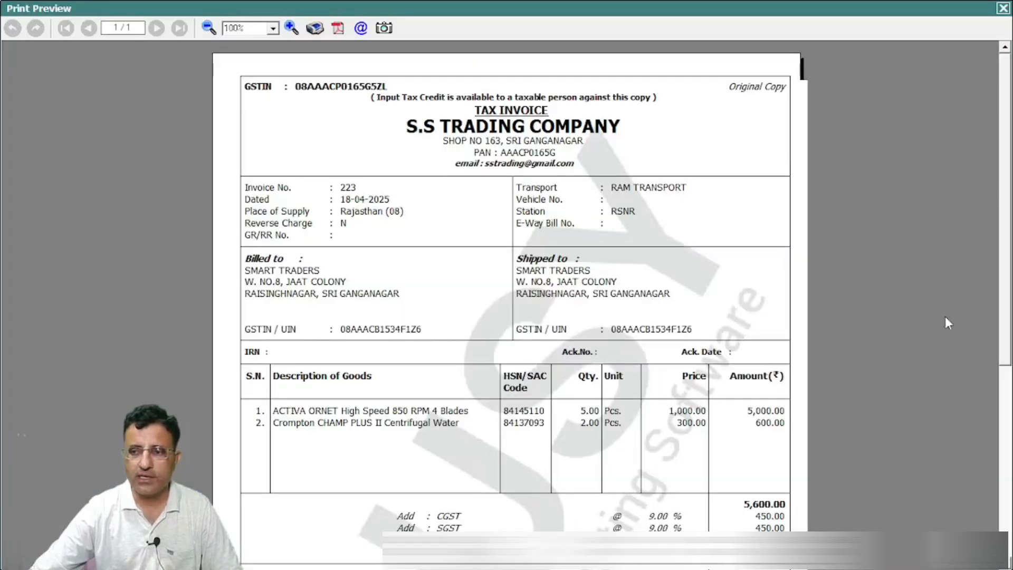
Step: Review invoice 223's CGST and SGST totals in the preview, then close it
scroll(944, 318, down, 3)
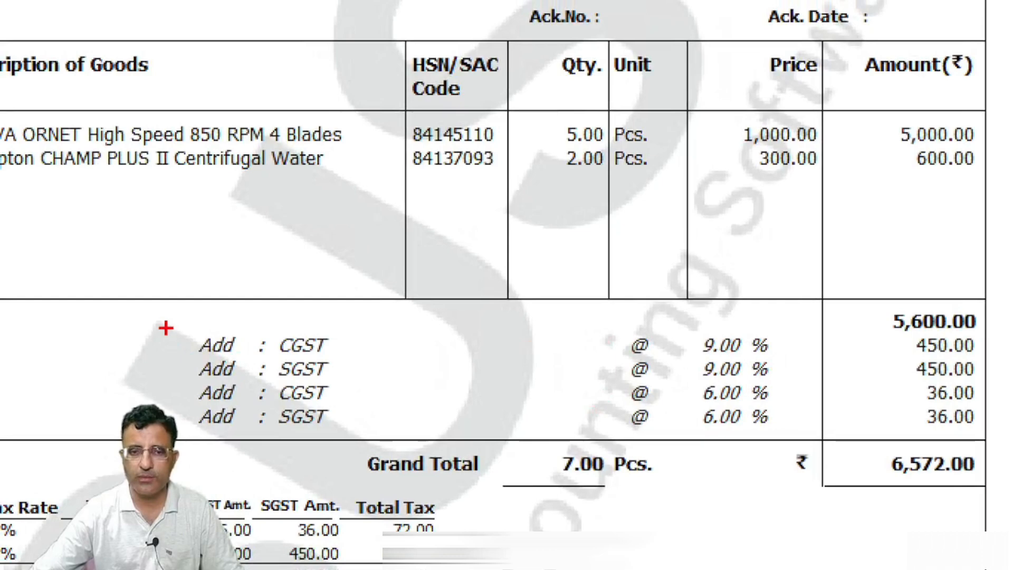
drag(166, 328, 975, 425)
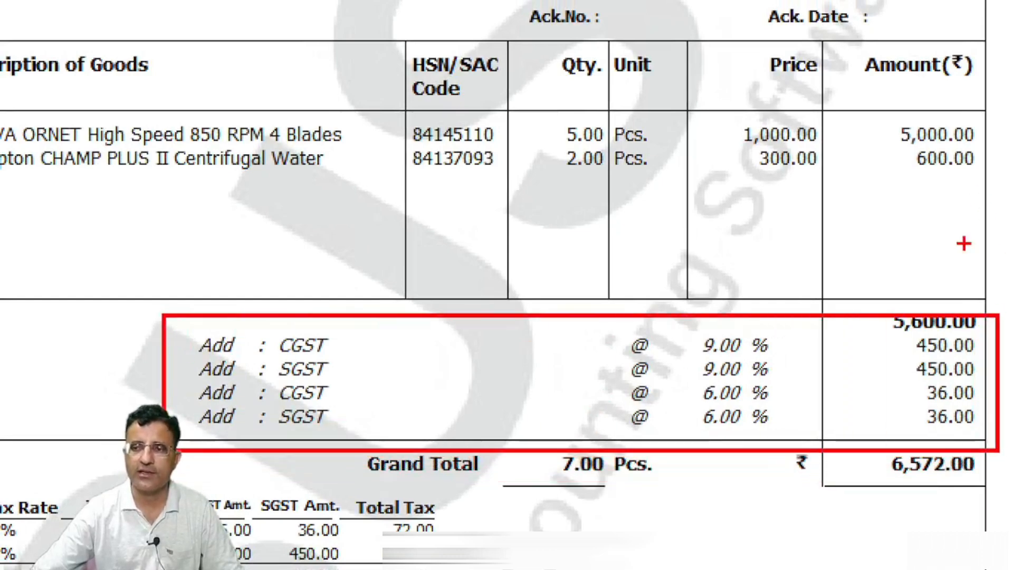
drag(847, 321, 888, 267)
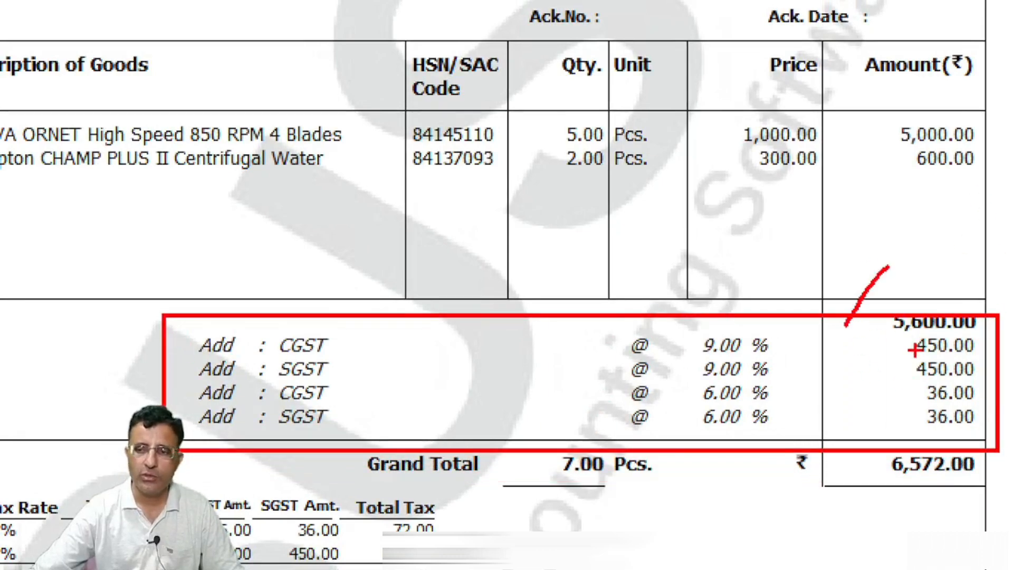
mouse_move(909, 332)
mouse_down()
mouse_move(958, 477)
mouse_move(961, 334)
mouse_up()
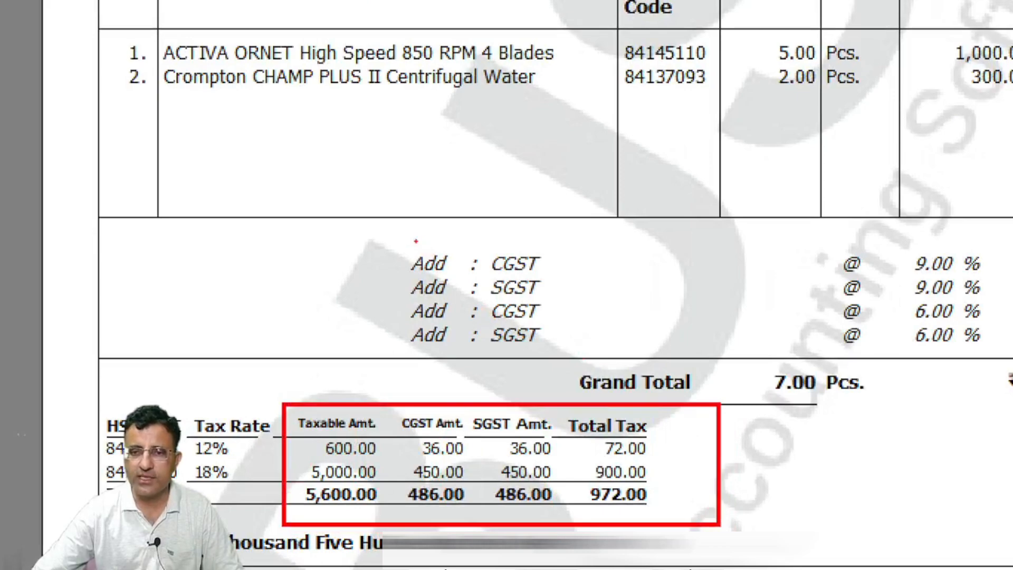
mouse_move(416, 241)
mouse_down()
mouse_move(477, 355)
mouse_move(581, 251)
mouse_move(450, 248)
mouse_up()
drag(485, 297, 784, 262)
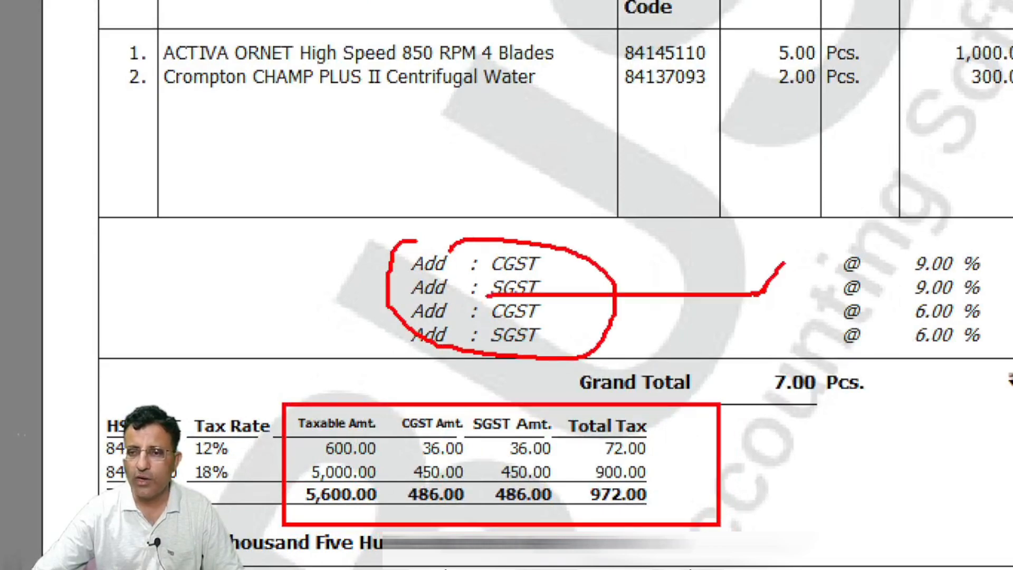
drag(641, 274, 759, 293)
drag(680, 275, 829, 343)
drag(206, 285, 599, 231)
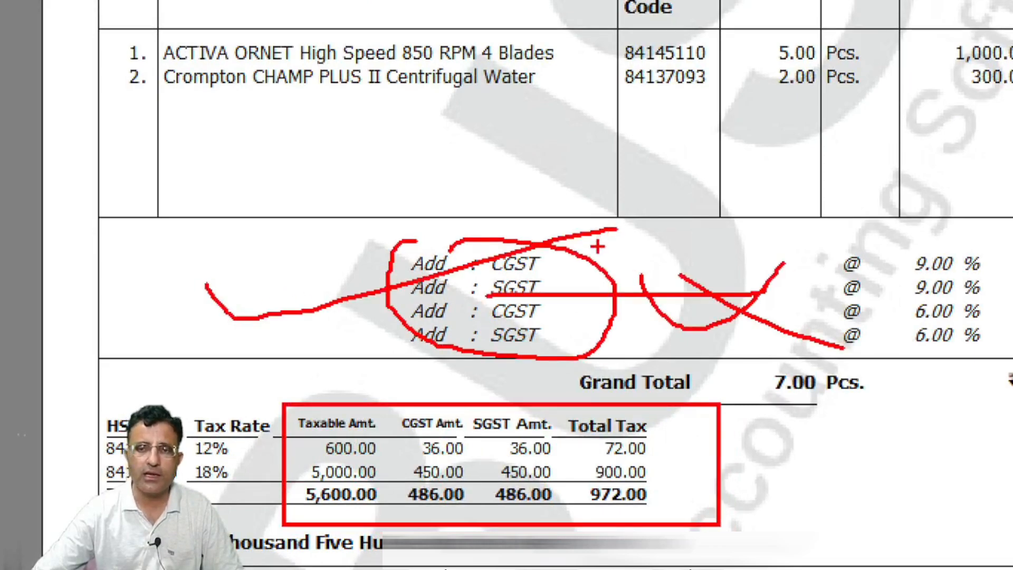
key(Escape)
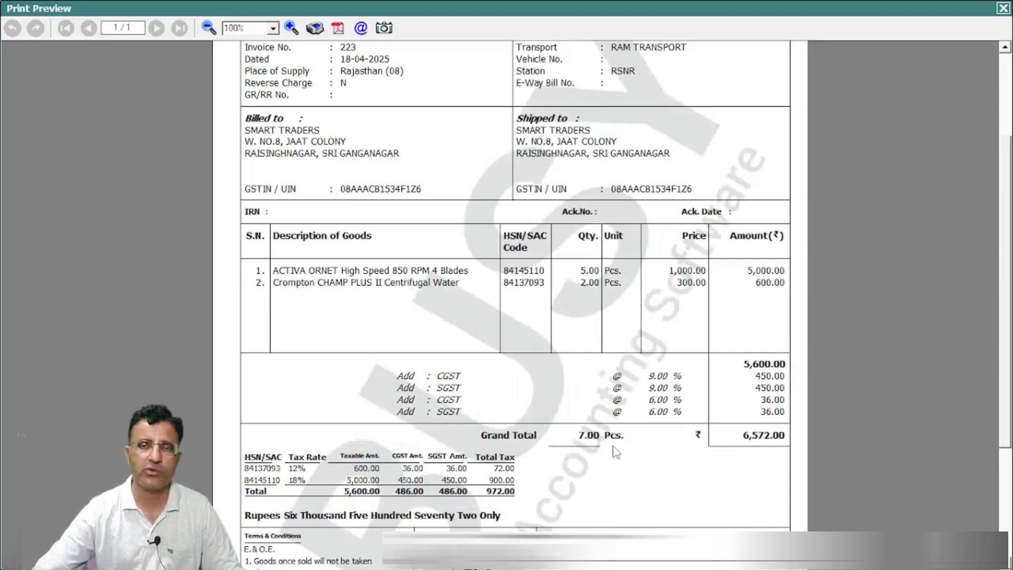
key(Escape)
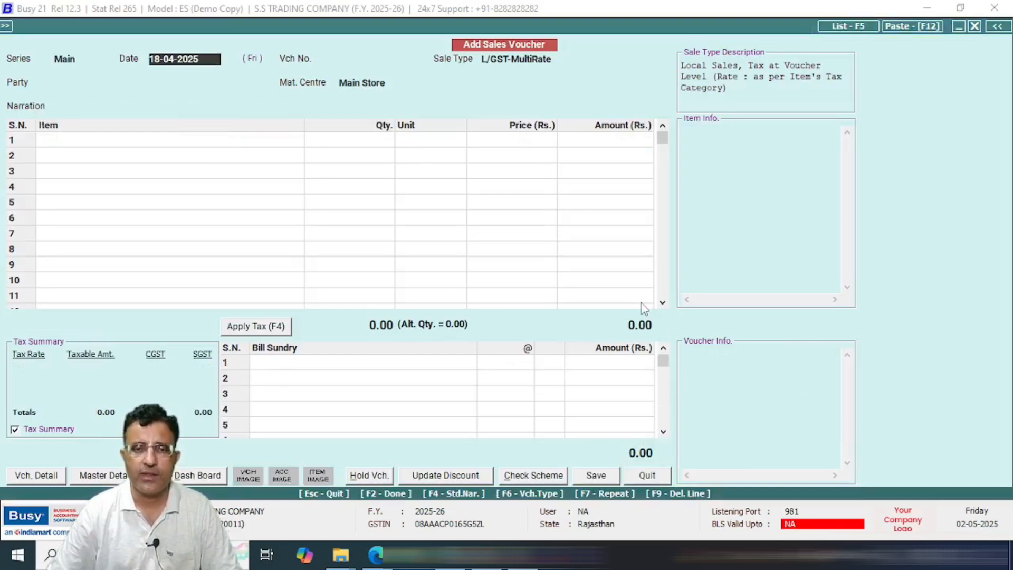
Step: Keep date 18-04-2025 and voucher number 224, and choose the I/GST-ItemWise sale type
key(Return)
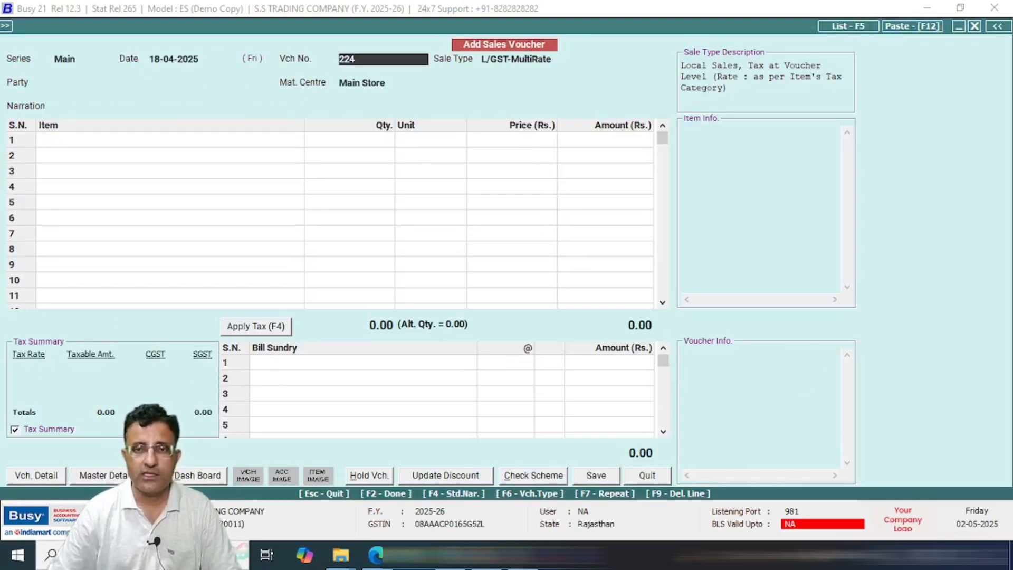
key(Return)
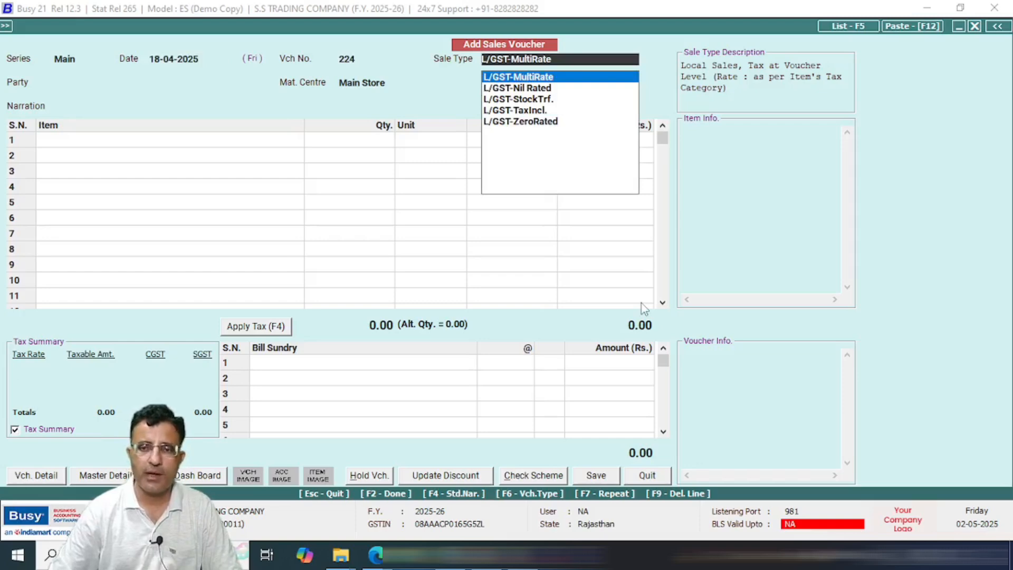
text(i)
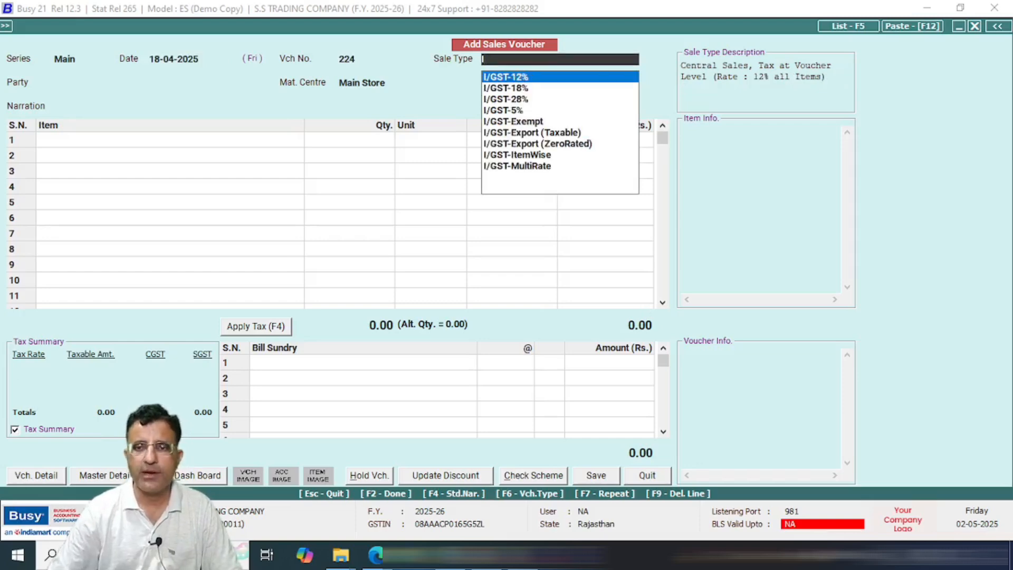
key(Down)
key(Down)
key(Down)
key(Down)
key(Down)
key(Down)
key(Down)
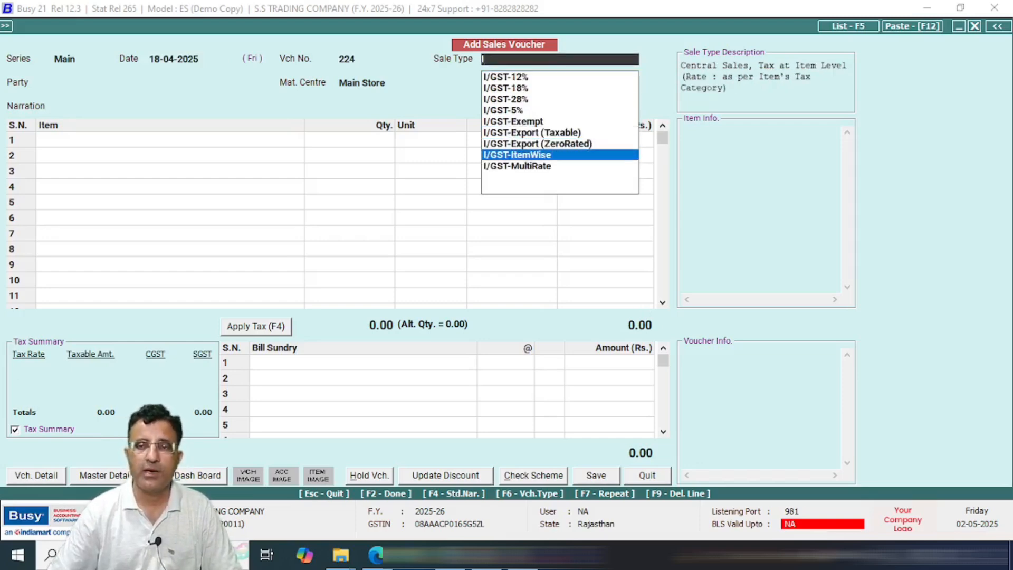
key(Return)
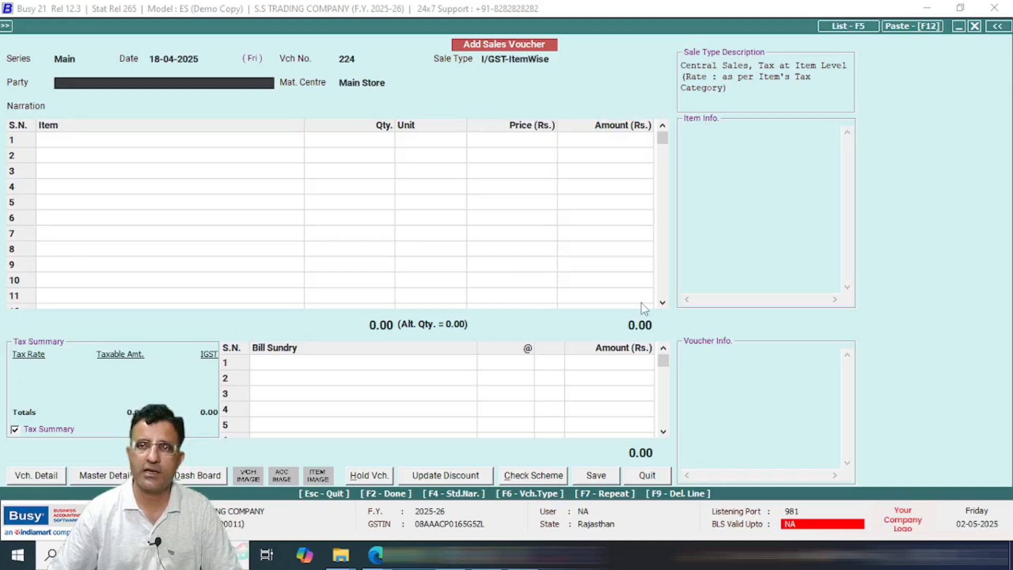
Step: Select RAM AND COMPANY as party, checking its account master shows State Punjab
text(T)
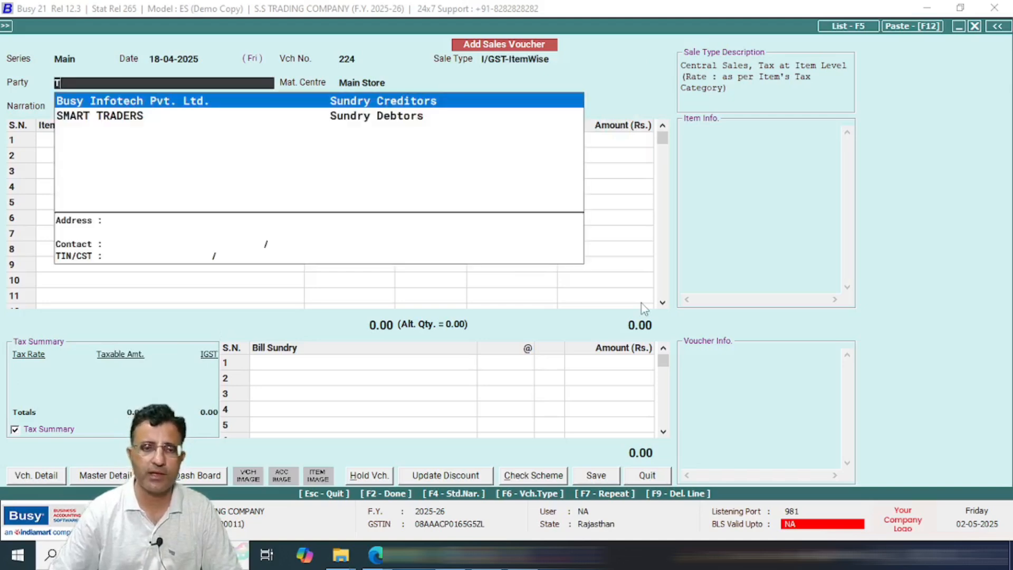
key(BackSpace)
key(Down)
key(Down)
key(Down)
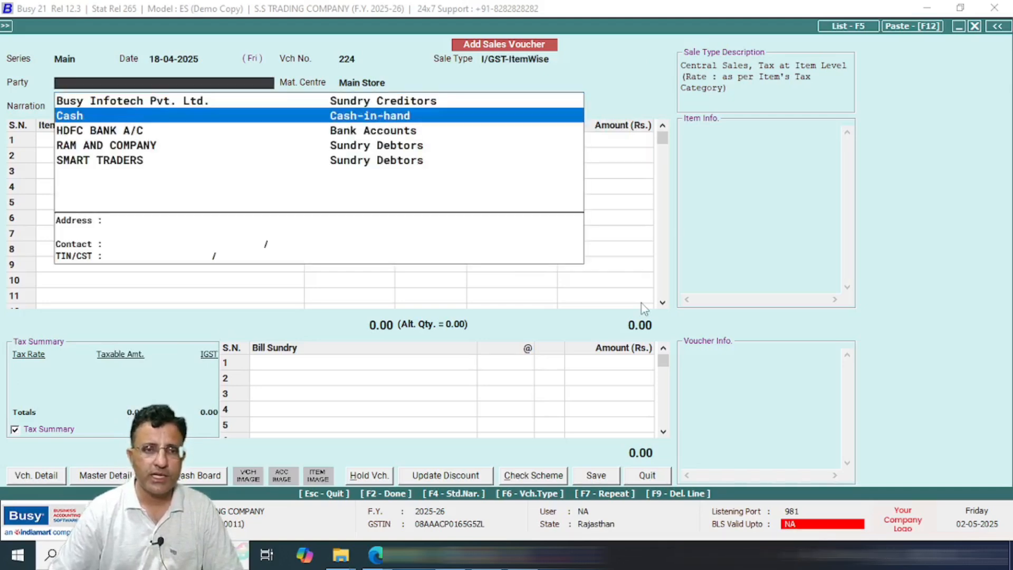
key(Return)
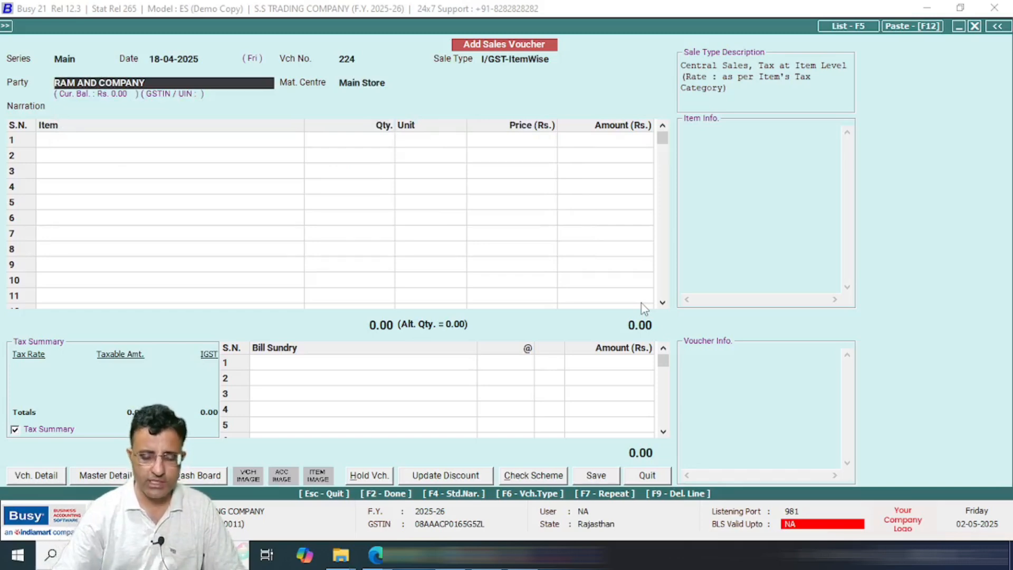
key(alt+m)
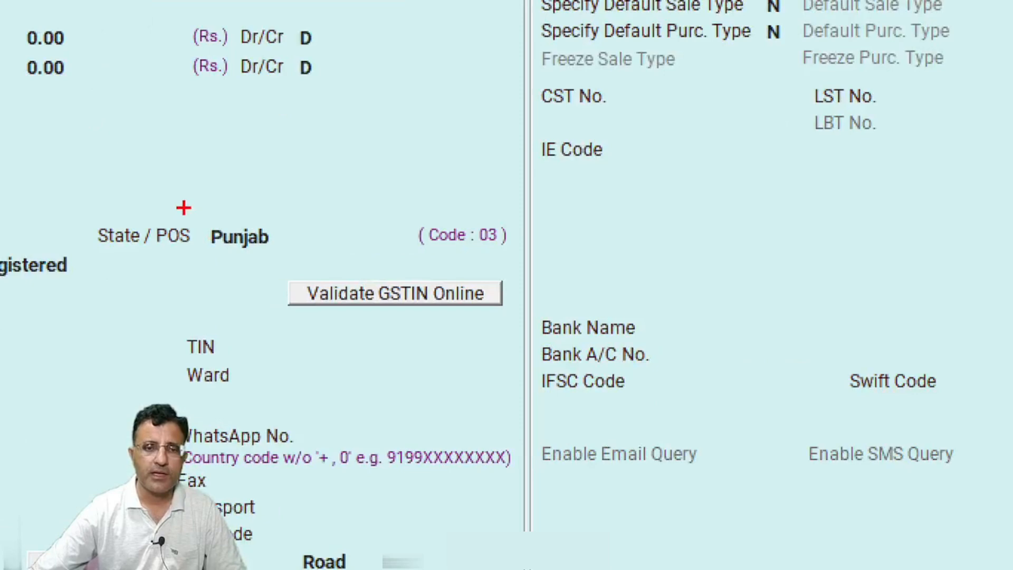
mouse_move(184, 207)
mouse_down()
mouse_move(297, 260)
mouse_move(321, 257)
mouse_up()
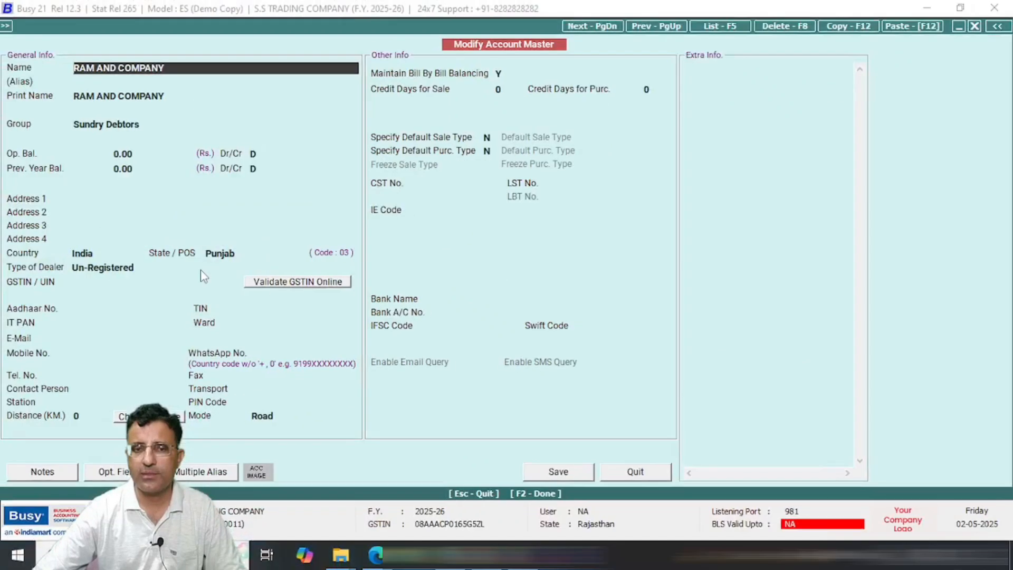
key(Escape)
key(Return)
key(Return)
key(Return)
key(Return)
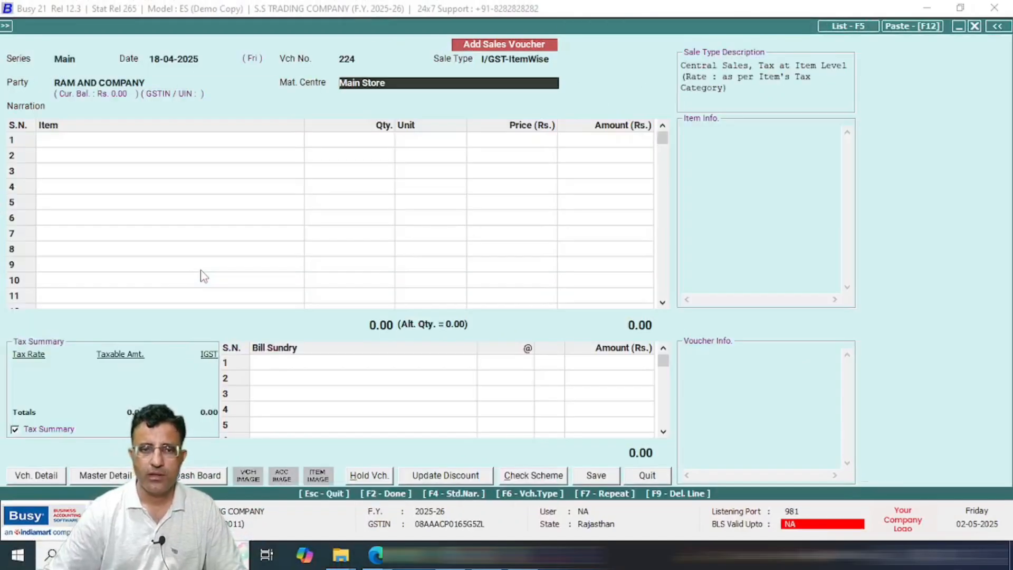
text(S)
Step: Enter ACTIVA ORNET in item row 1 as 5 Pcs at 500.00, giving a 2,500.00 amount
key(Return)
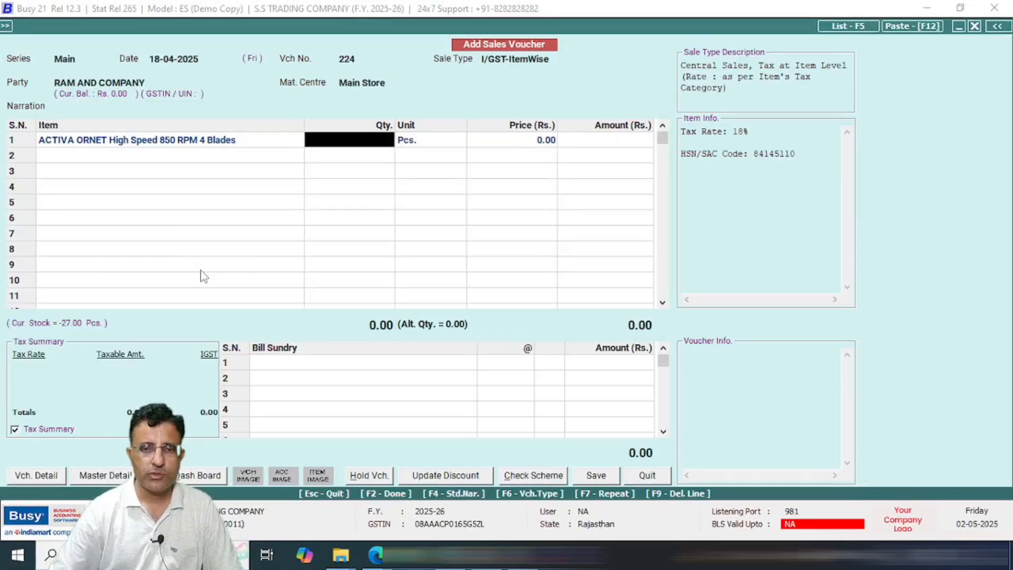
text(5)
key(Return)
key(Return)
text(500)
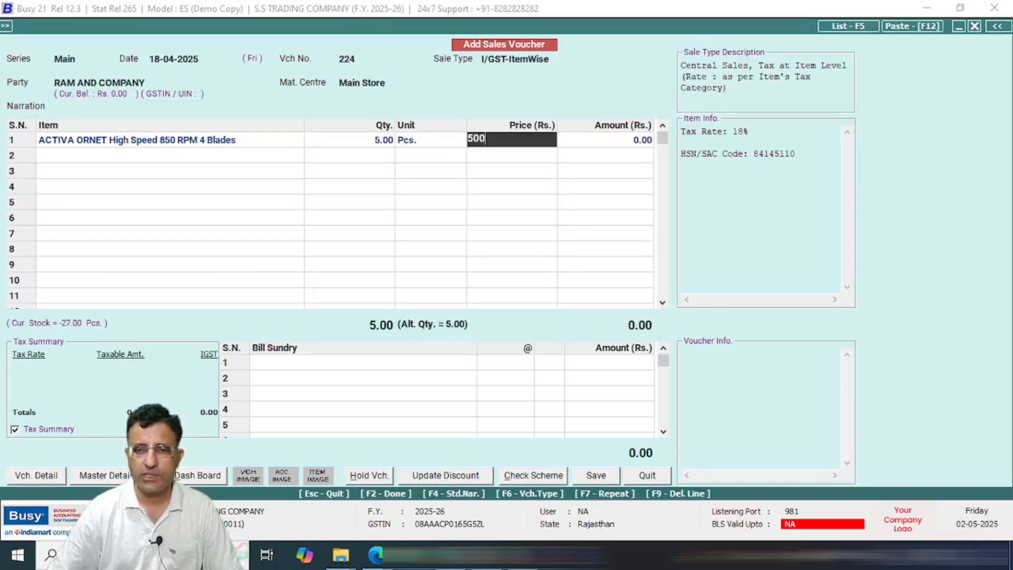
key(Return)
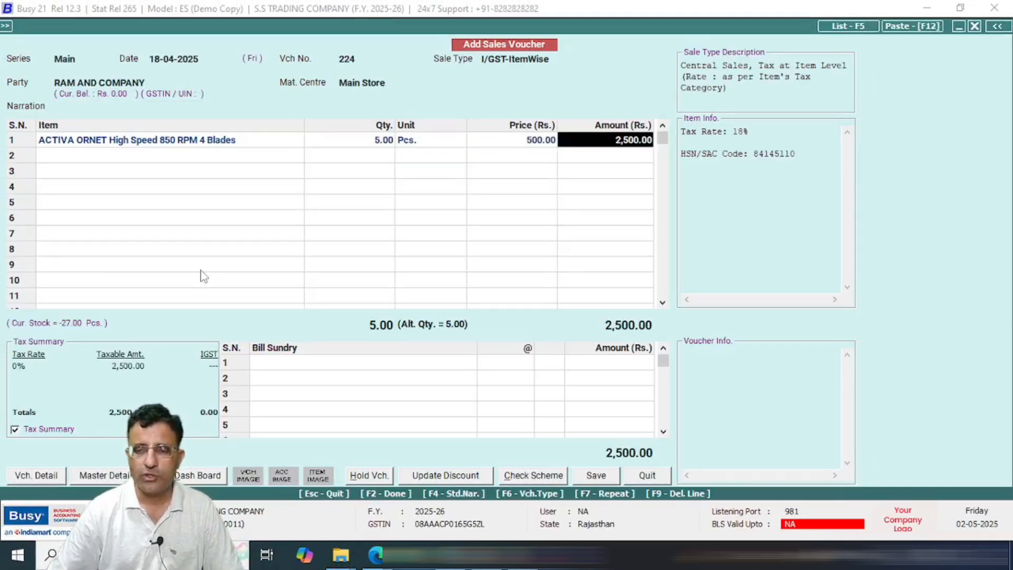
key(Return)
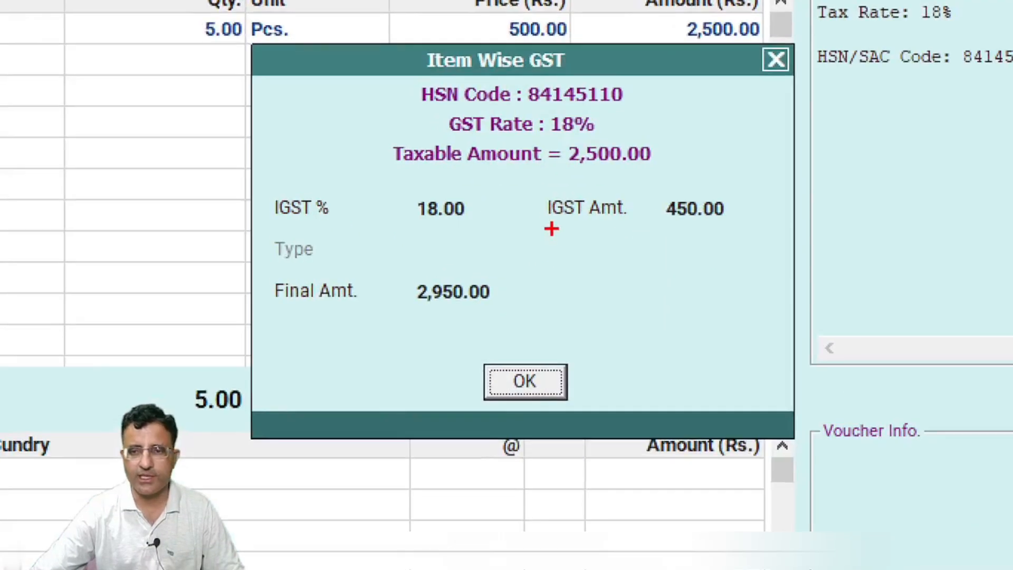
Step: Accept 18% IGST of 450.00 for the item, bringing the line total to 2,950.00
drag(539, 179, 769, 231)
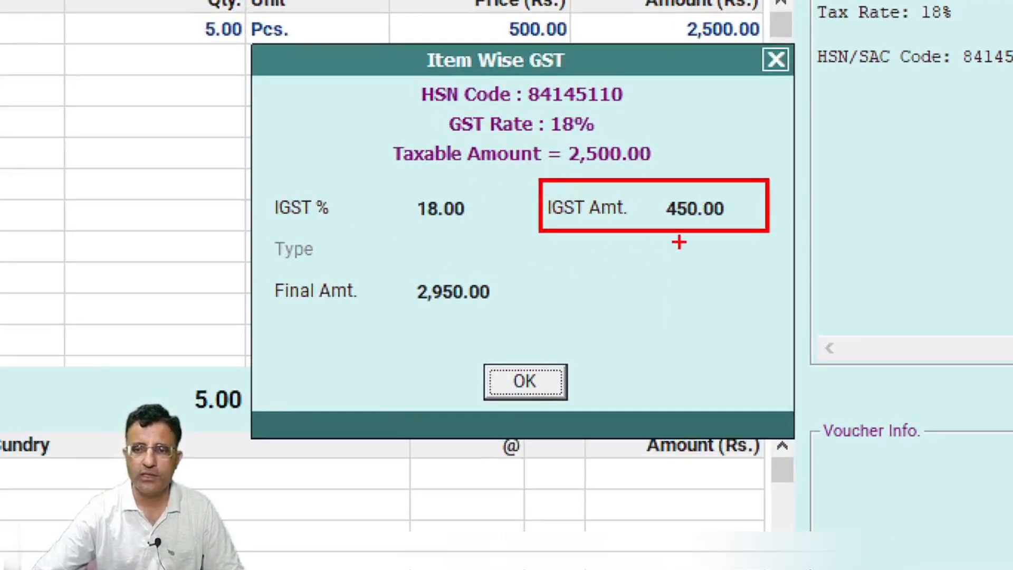
drag(409, 170, 279, 200)
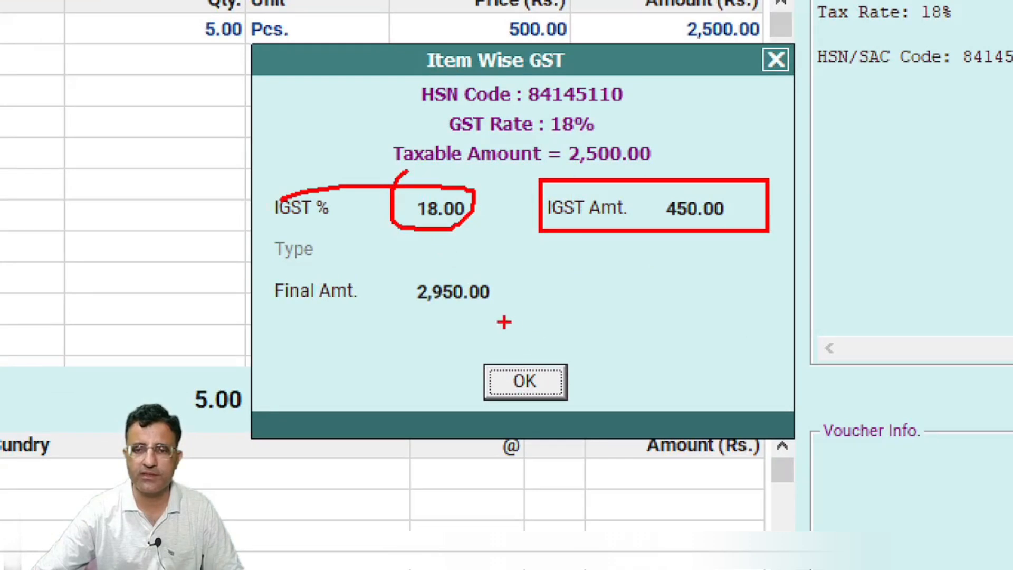
mouse_move(557, 138)
mouse_down()
mouse_move(596, 176)
mouse_move(685, 159)
mouse_move(533, 190)
mouse_up()
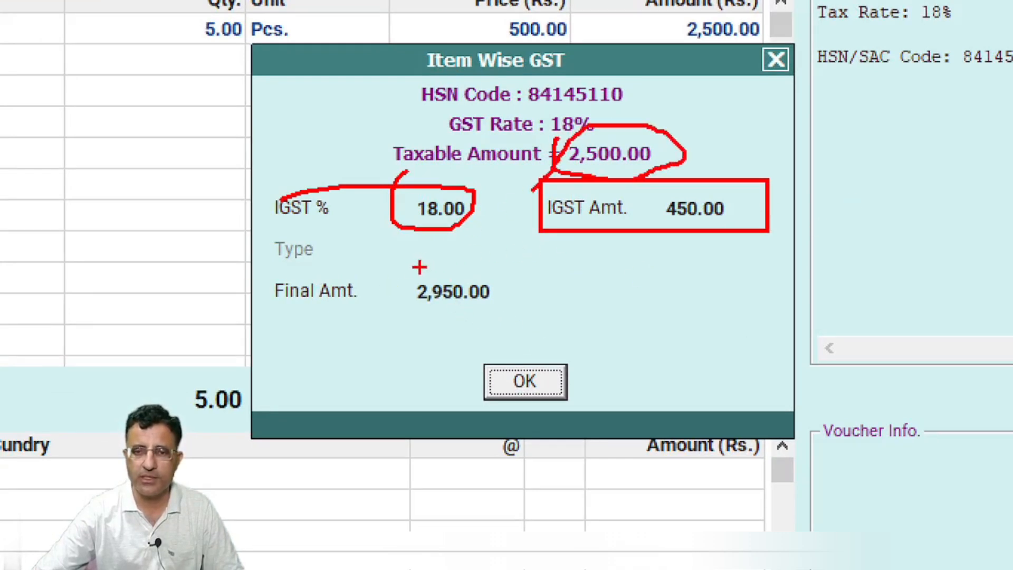
mouse_move(409, 267)
mouse_down()
mouse_move(500, 327)
mouse_move(483, 262)
mouse_move(399, 265)
mouse_up()
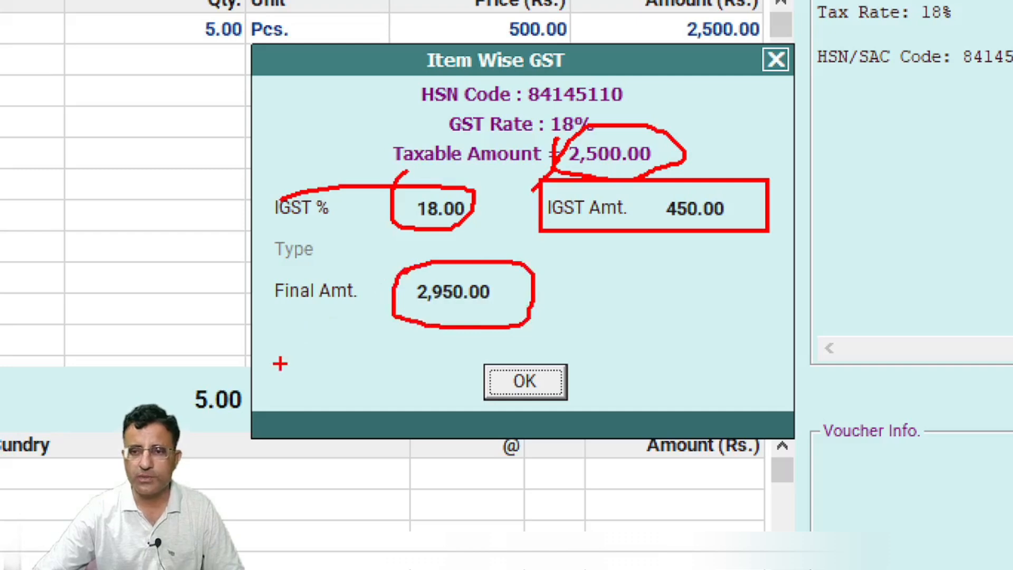
key(Return)
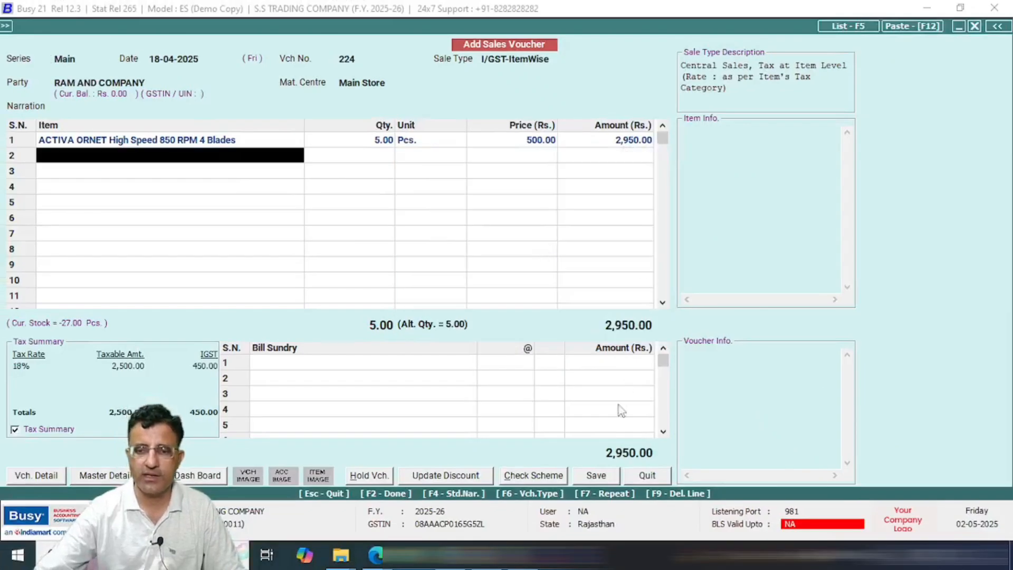
Step: Save the sales voucher with a new 2,950.00 bill reference and RAM TRANSPORT as transporter
click(596, 475)
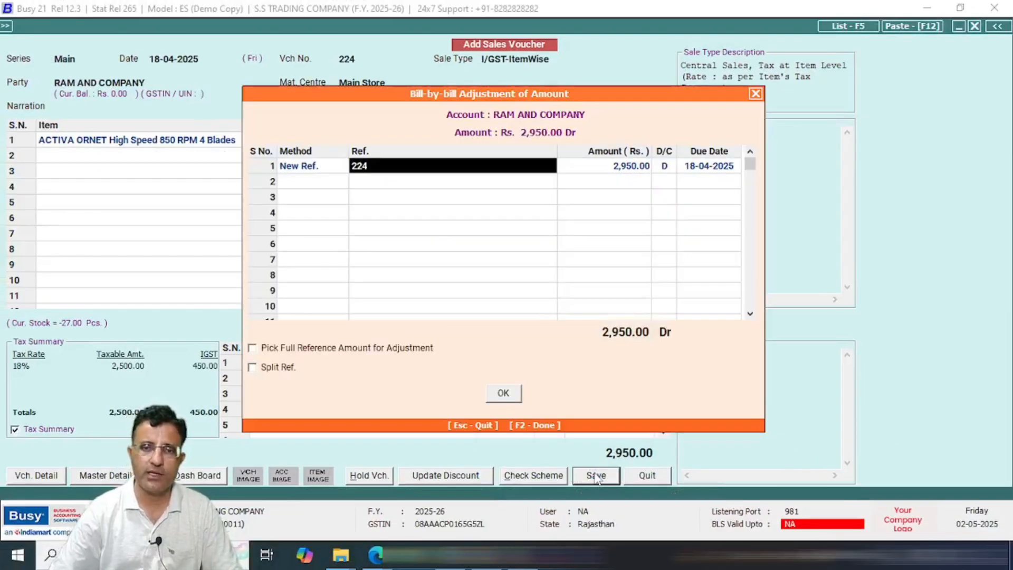
key(F2)
key(Return)
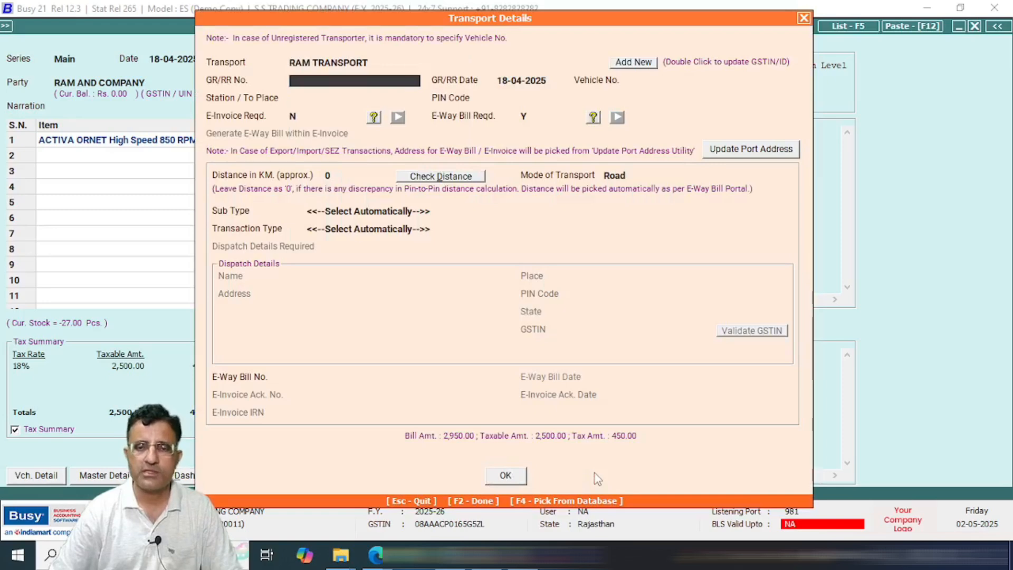
key(F2)
Step: Choose to print the invoice in STANDARD format with 1 copy and preview it on screen
key(Return)
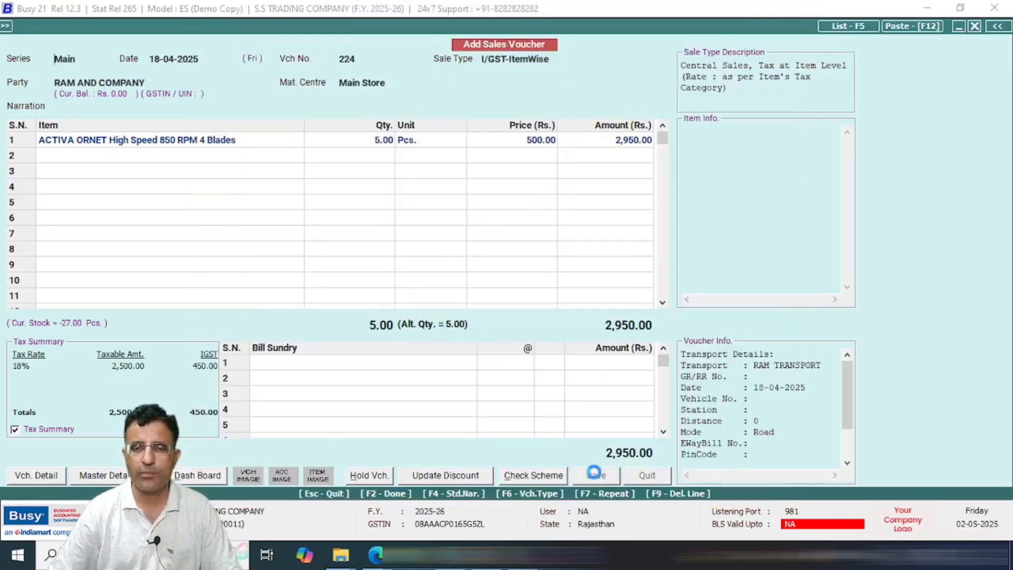
key(Return)
key(Return)
key(Return)
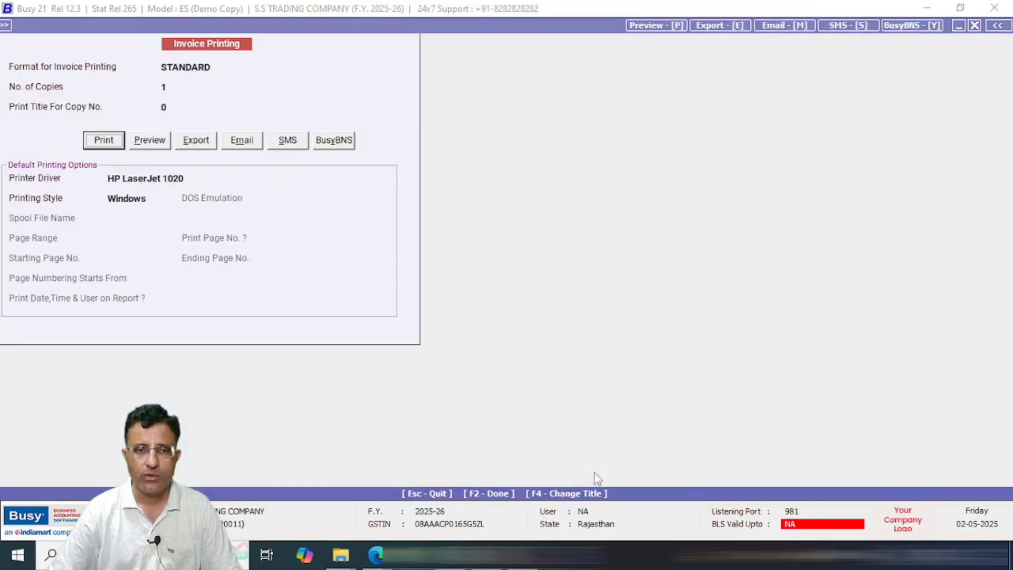
key(Right)
key(Return)
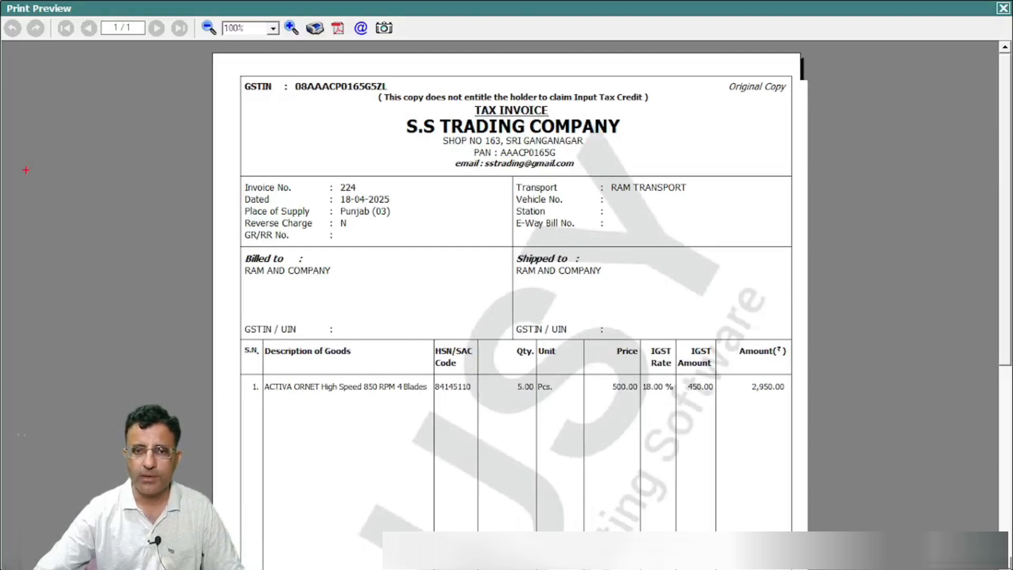
Step: Scroll the invoice 224 preview down to the IGST tax summary, then close the preview
drag(1000, 344, 1005, 499)
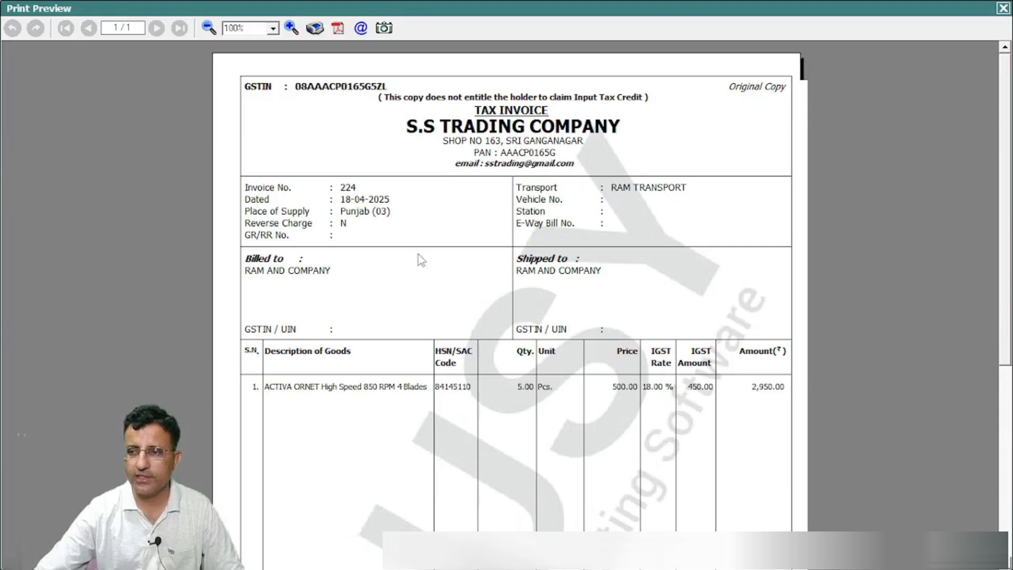
scroll(1009, 360, down, 1)
scroll(1008, 360, down, 5)
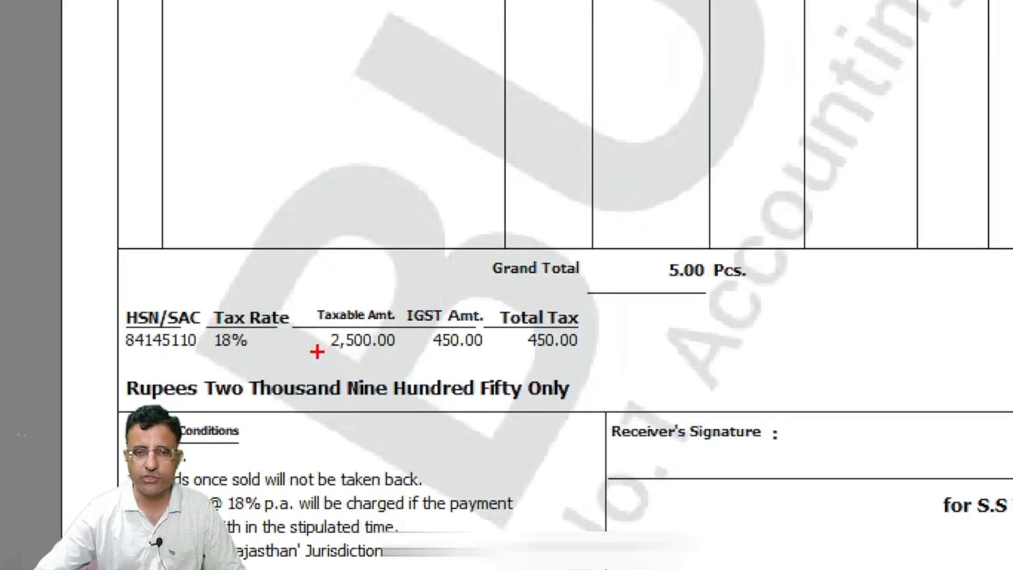
mouse_move(316, 358)
mouse_down()
mouse_move(415, 361)
mouse_move(513, 301)
mouse_move(405, 317)
mouse_move(485, 368)
mouse_up()
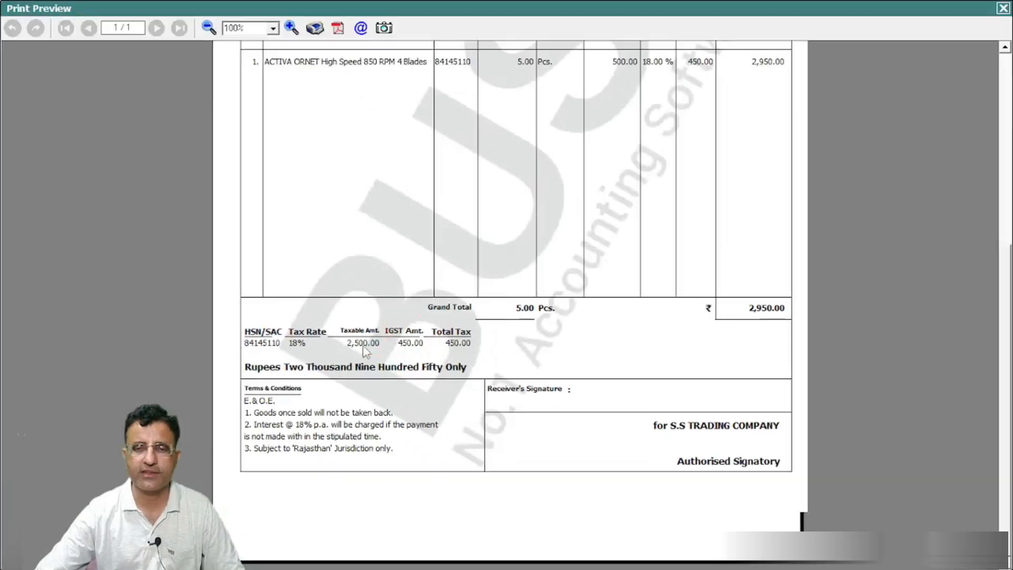
key(Escape)
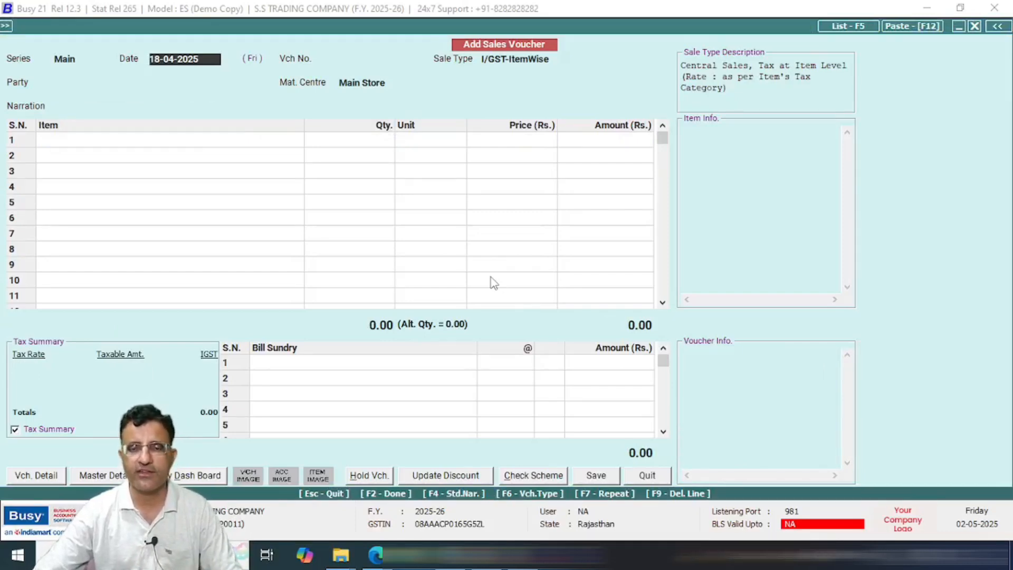
Step: Quit the blank sales voucher and go to Administration > Configuration > Features / Options
key(Escape)
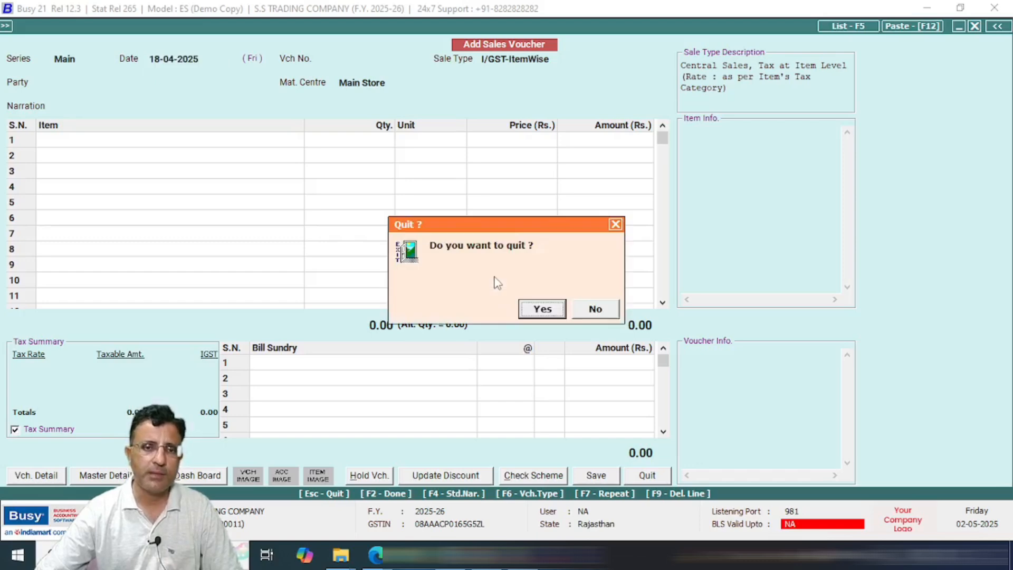
key(Return)
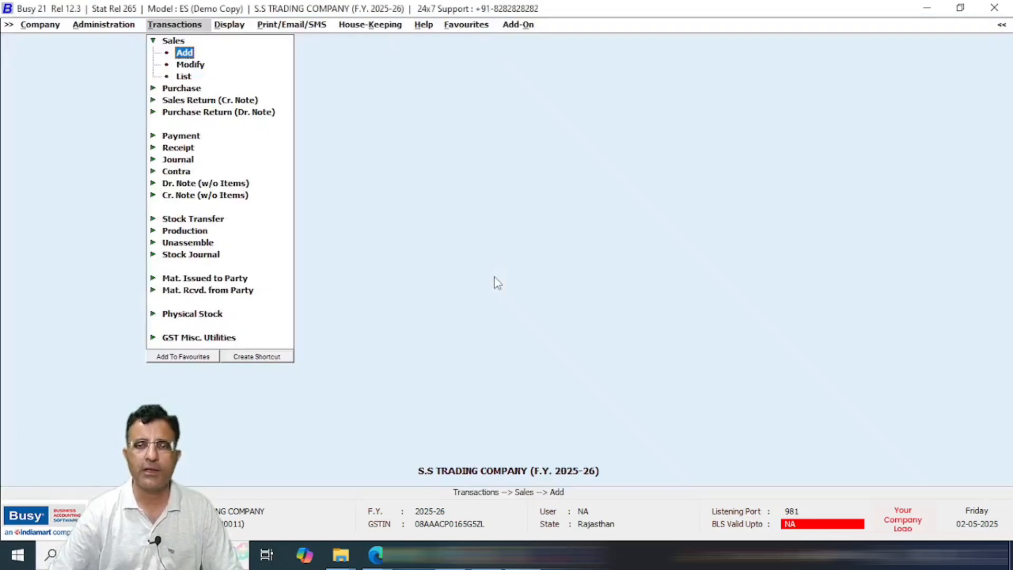
key(Left)
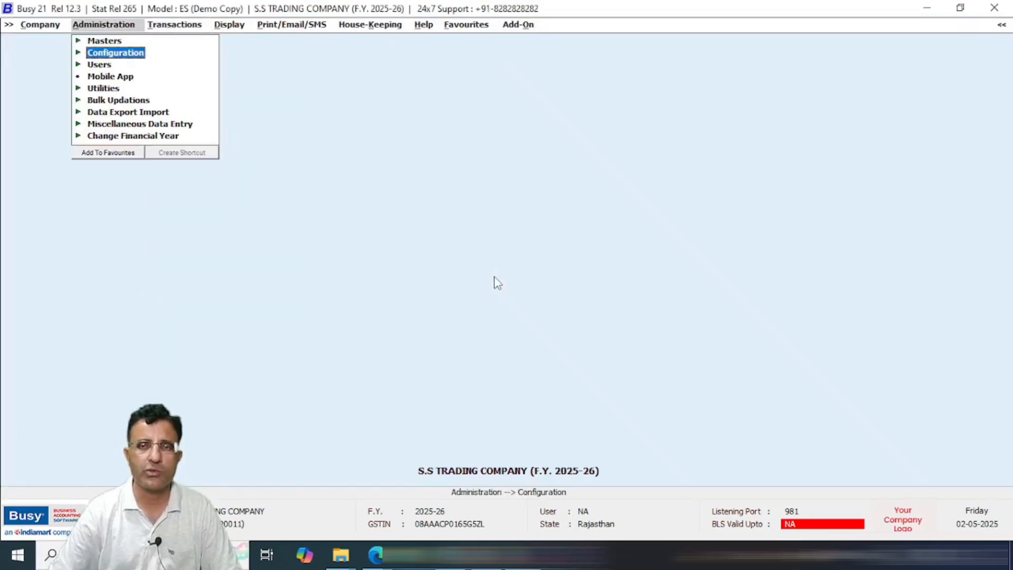
key(Up)
key(Down)
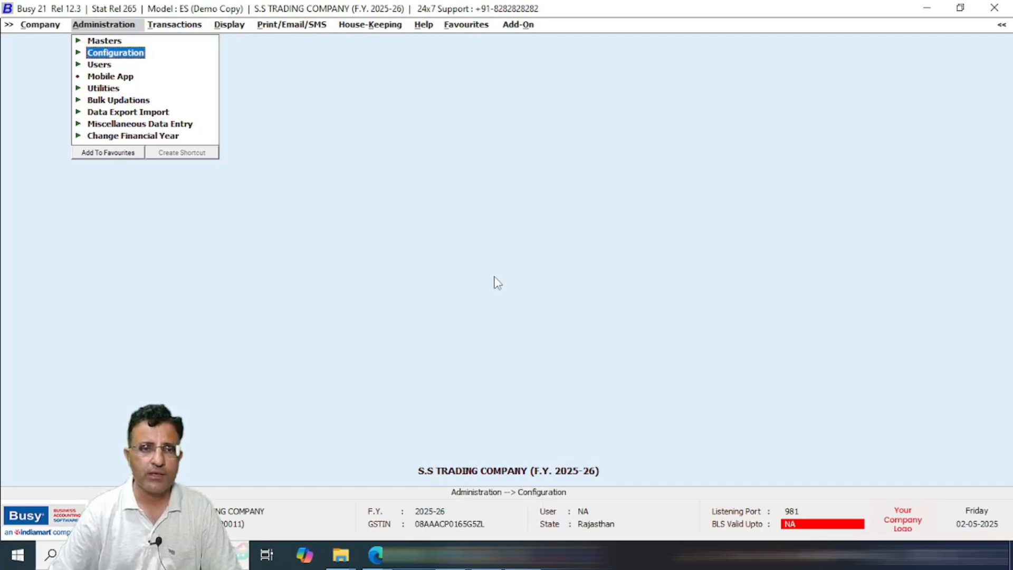
key(Return)
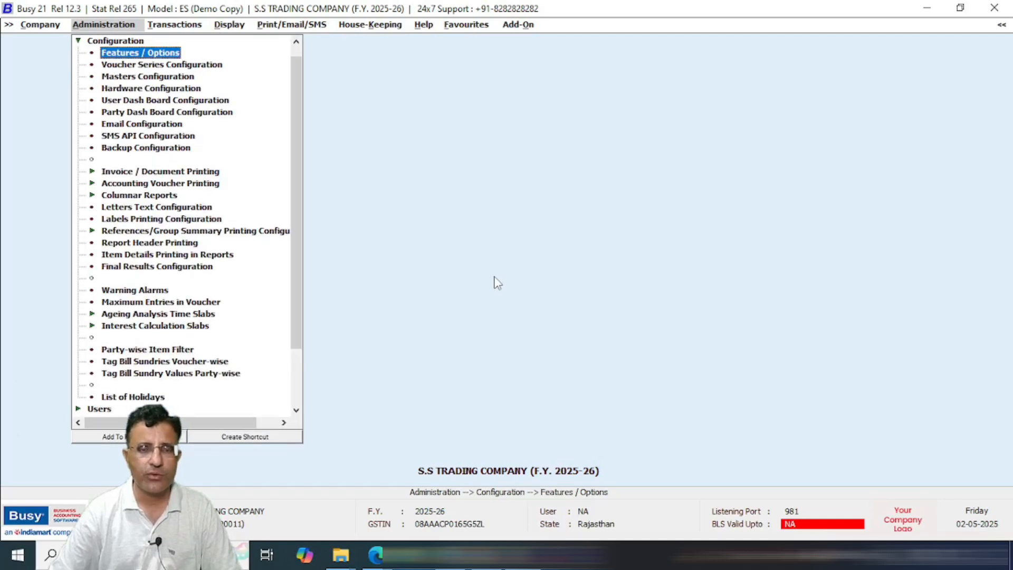
key(Return)
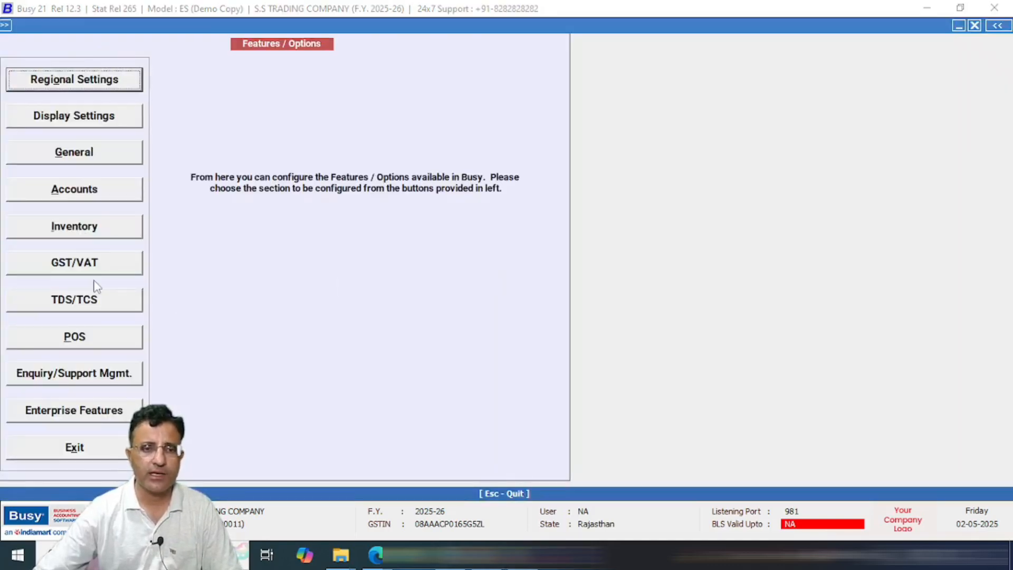
Step: Open the GST/VAT settings and review the Type and Return Filing Freq. options
click(87, 262)
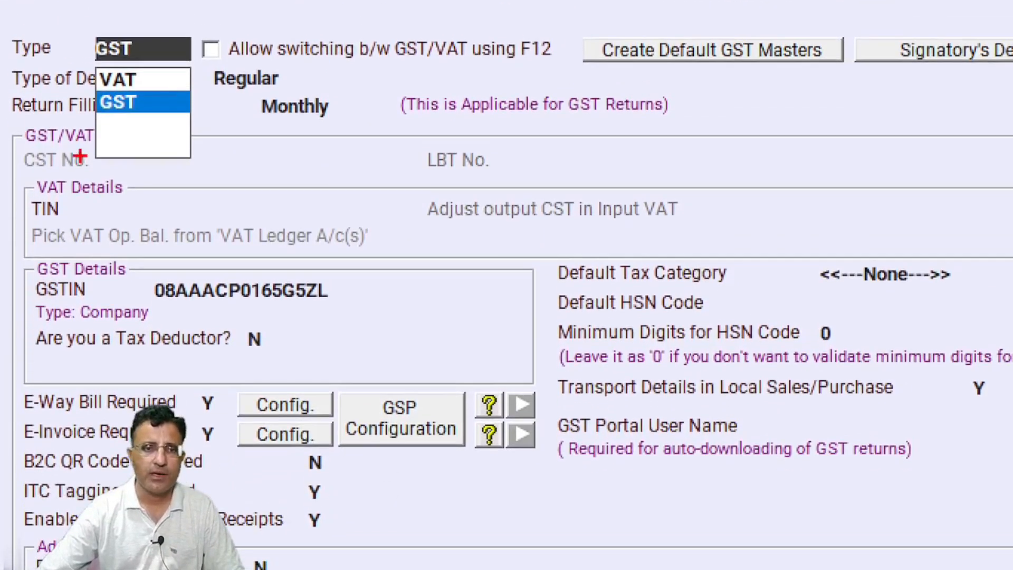
mouse_move(249, 86)
mouse_down()
mouse_move(244, 132)
mouse_move(369, 89)
mouse_move(248, 85)
mouse_up()
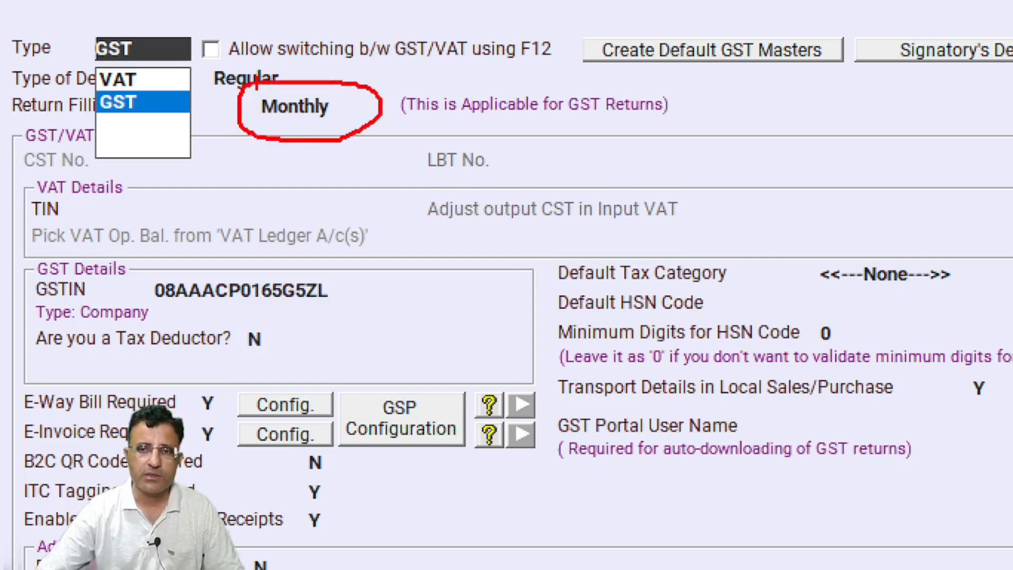
mouse_move(410, 125)
mouse_down()
mouse_move(630, 124)
mouse_move(655, 79)
mouse_move(383, 103)
mouse_move(421, 134)
mouse_up()
mouse_move(365, 108)
mouse_down()
mouse_move(357, 113)
mouse_move(443, 61)
mouse_up()
key(Escape)
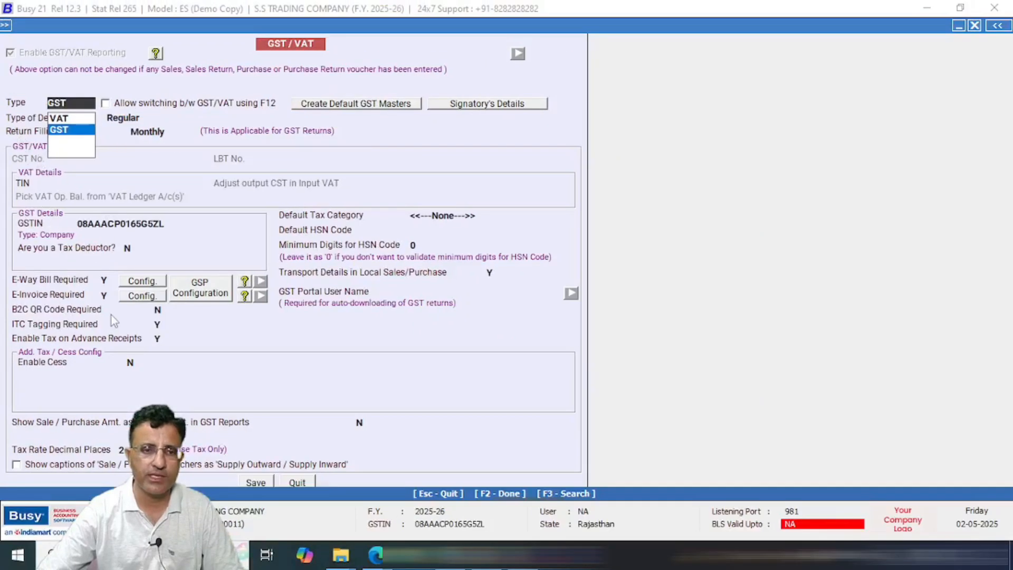
Step: Keep GST as the tax type and bring up the GSP Configuration credentials dialog
key(ctrl+1)
click(49, 302)
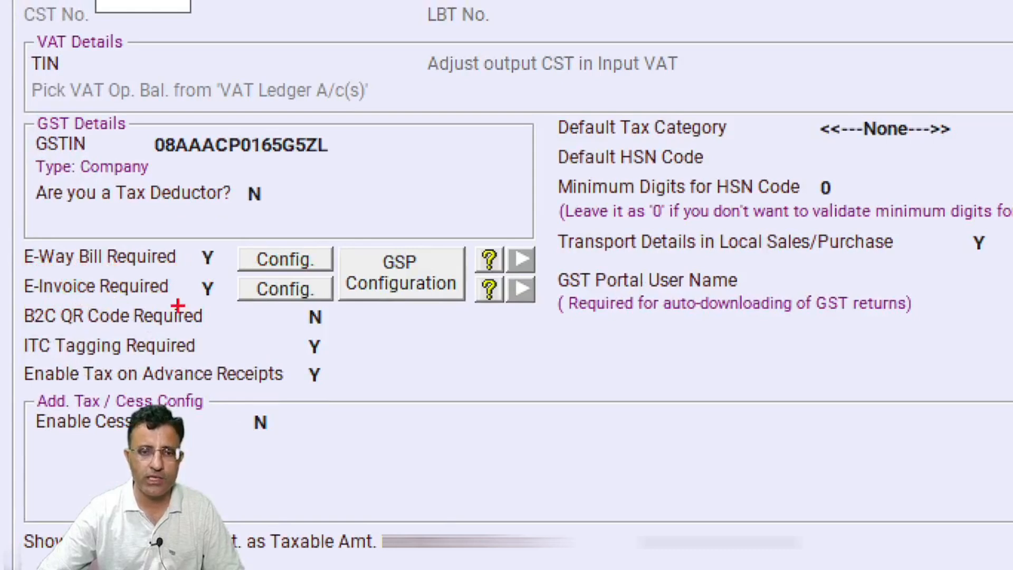
mouse_move(180, 221)
mouse_down()
mouse_move(181, 265)
mouse_move(227, 332)
mouse_up()
drag(222, 218, 334, 321)
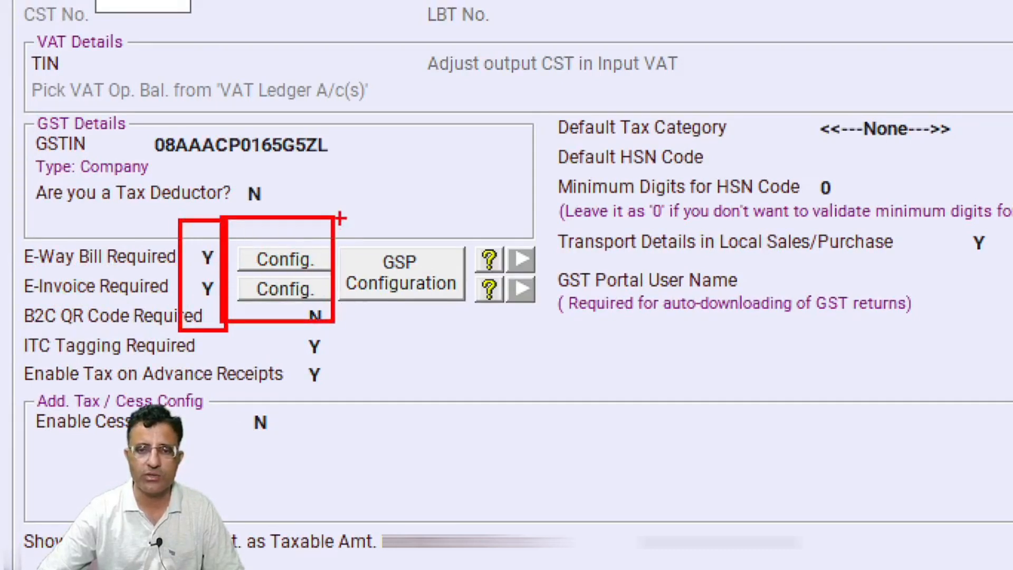
mouse_move(323, 206)
mouse_down()
mouse_move(361, 303)
mouse_move(493, 330)
mouse_up()
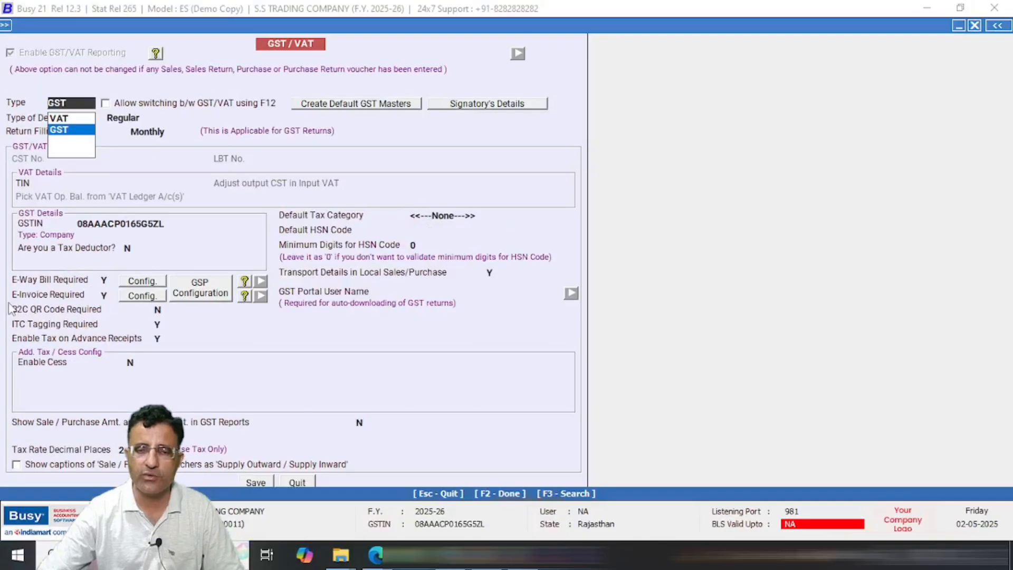
key(Escape)
key(Return)
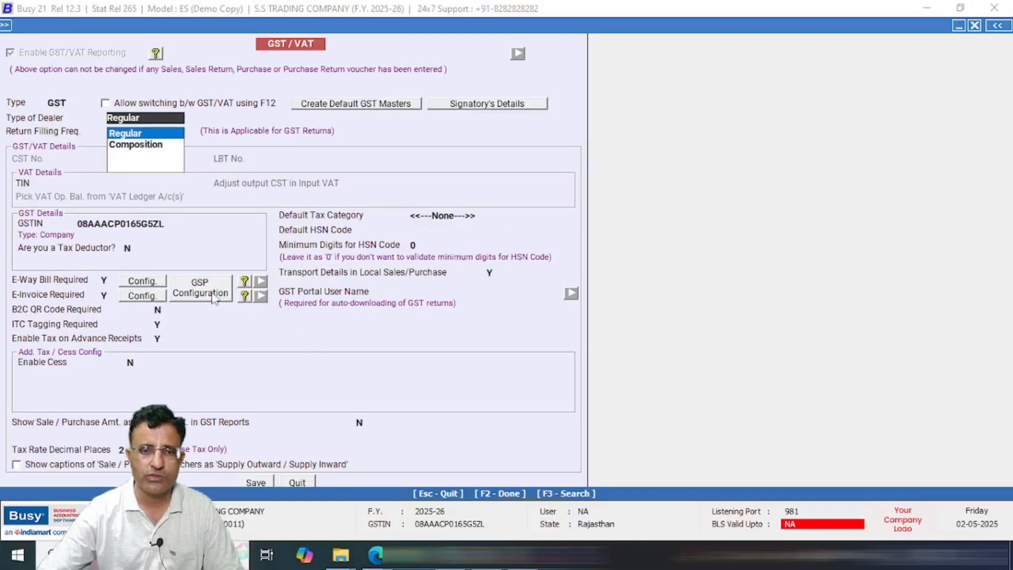
click(213, 297)
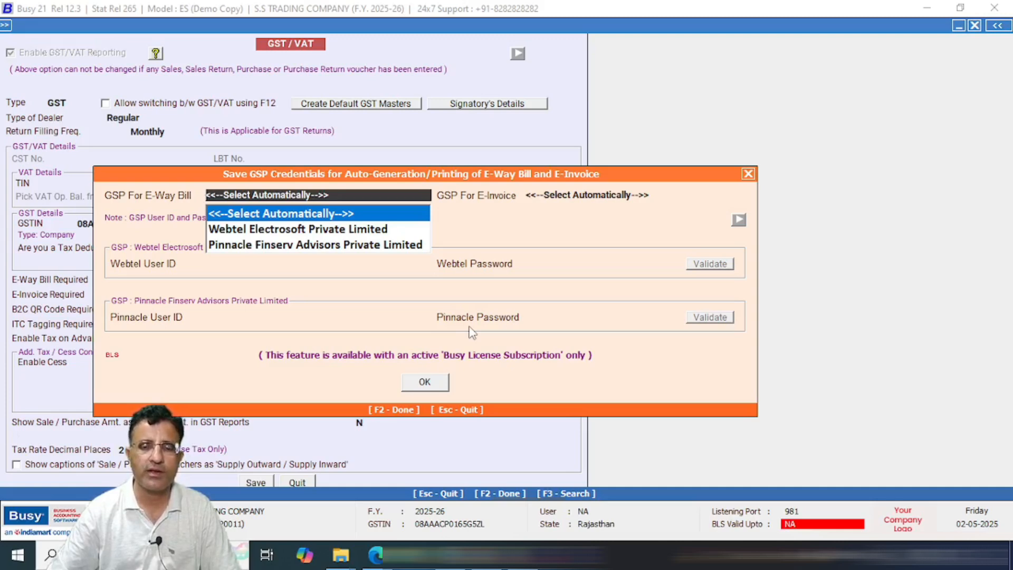
Step: Close the GSP credentials, check the E-Invoice Config. settings, and exit GST/VAT unchanged
key(Escape)
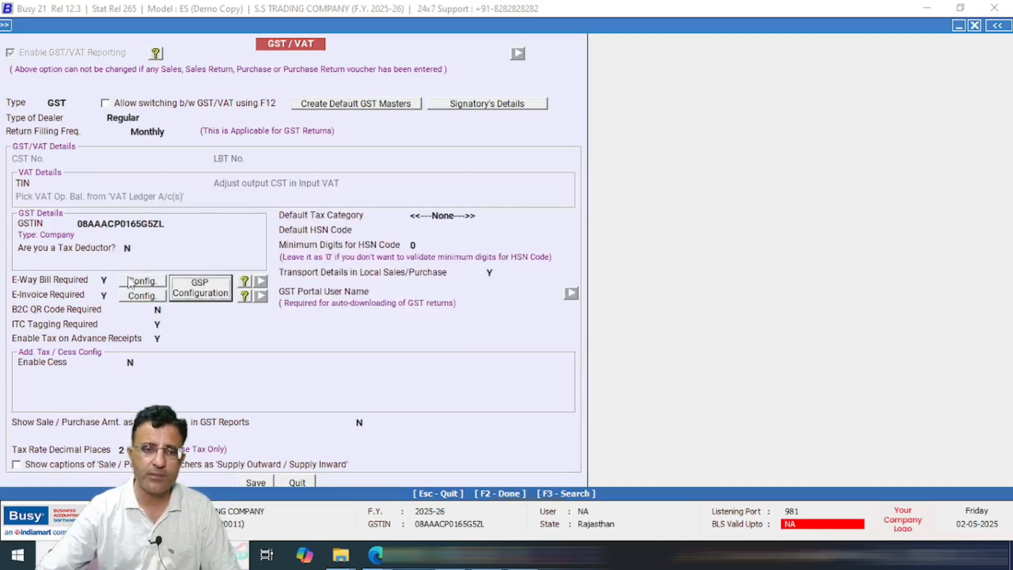
click(140, 297)
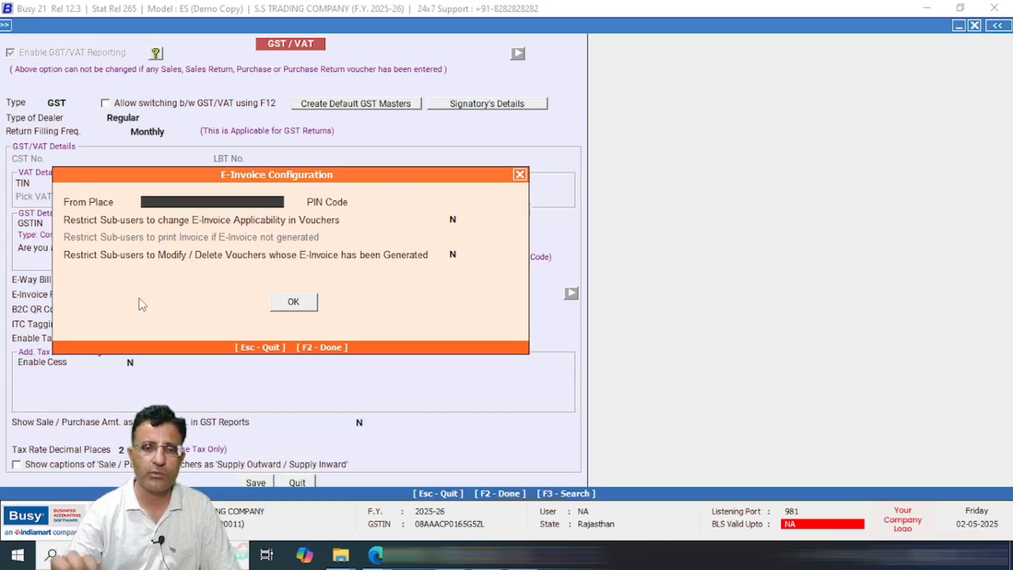
key(Escape)
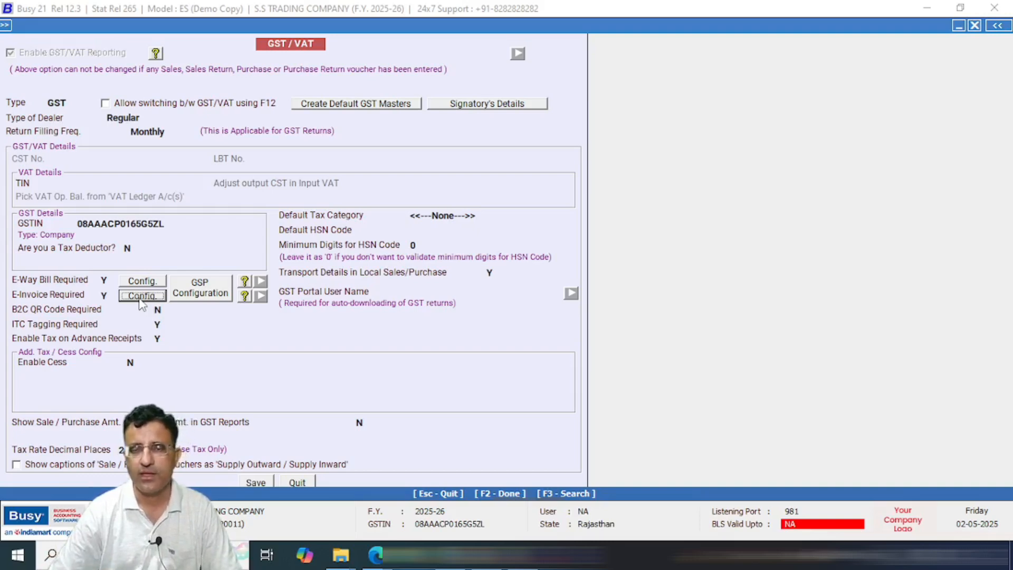
key(Escape)
key(Escape)
key(Escape)
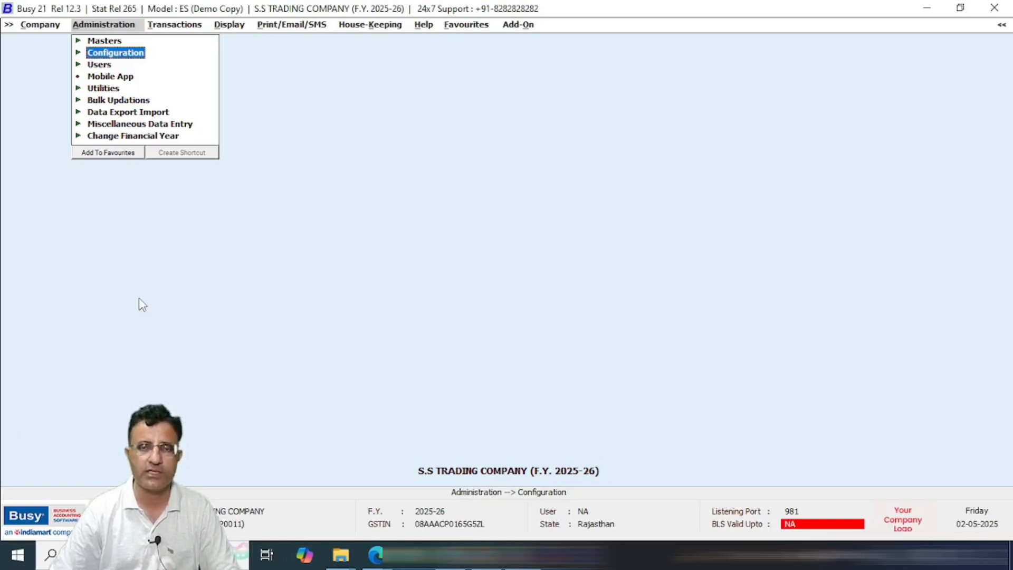
Step: Expand and collapse the Sales transaction options, then move the menu highlight to Display
key(Right)
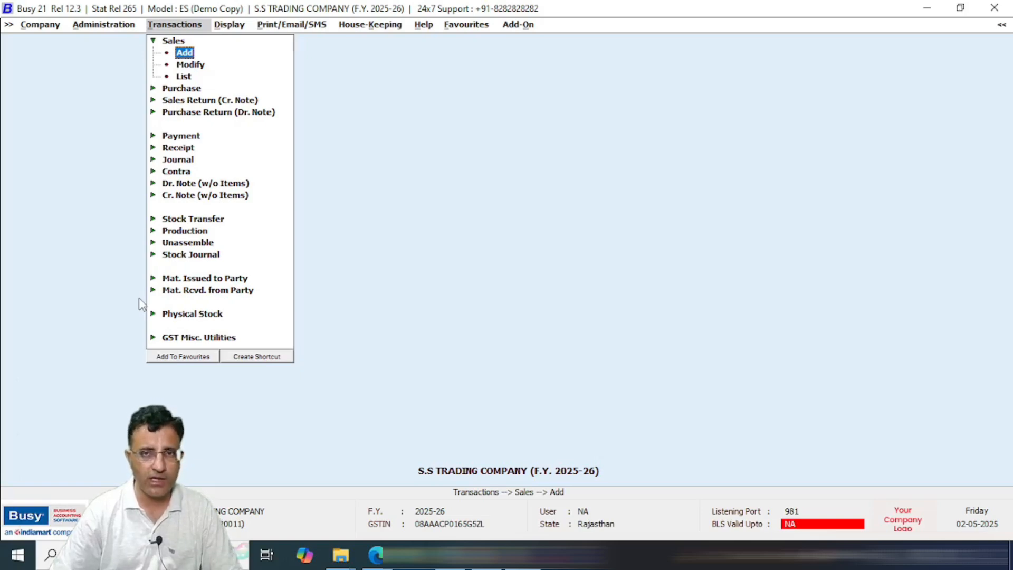
key(Escape)
key(Escape)
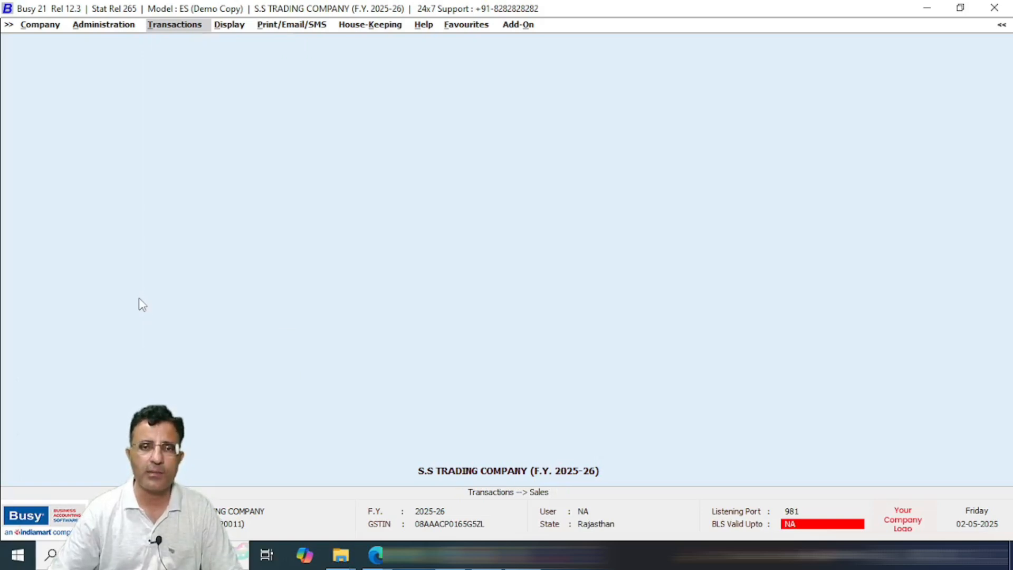
key(Right)
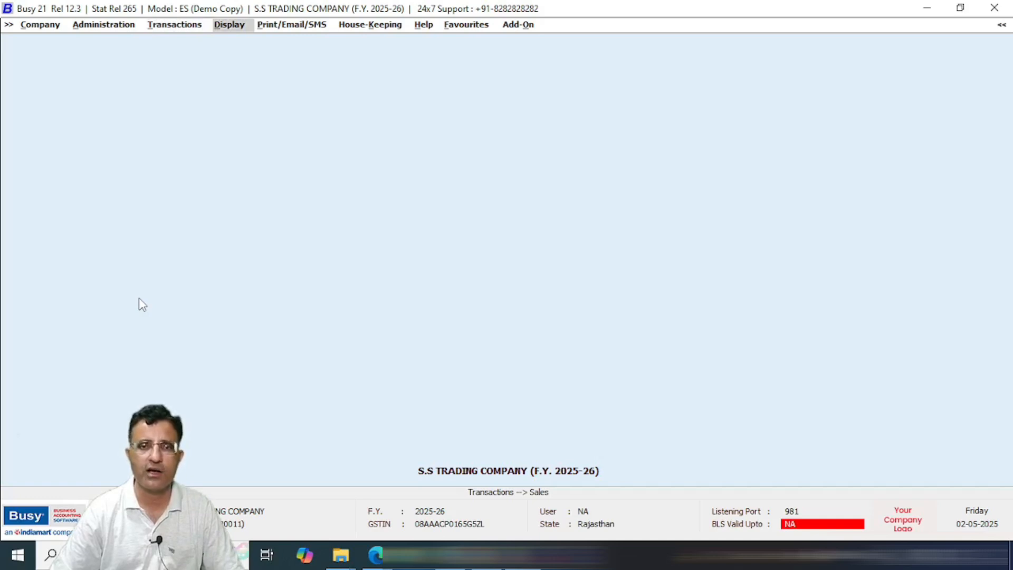